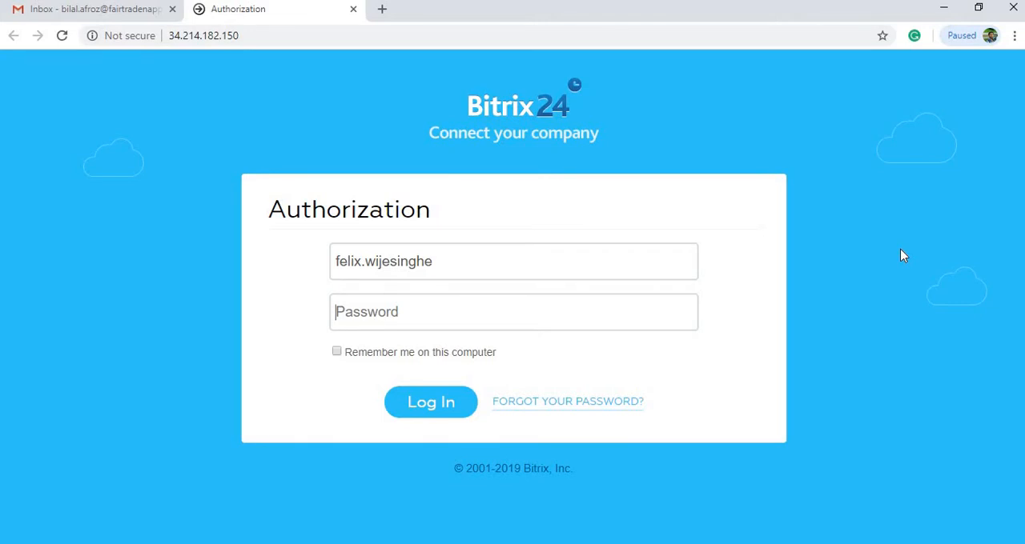
Enter the account password and log in to the Bitrix24 intranet
{"action": "left_click", "coordinate": [944, 7]}
{"action": "type", "text": "•••"}
{"action": "key", "text": "Return"}
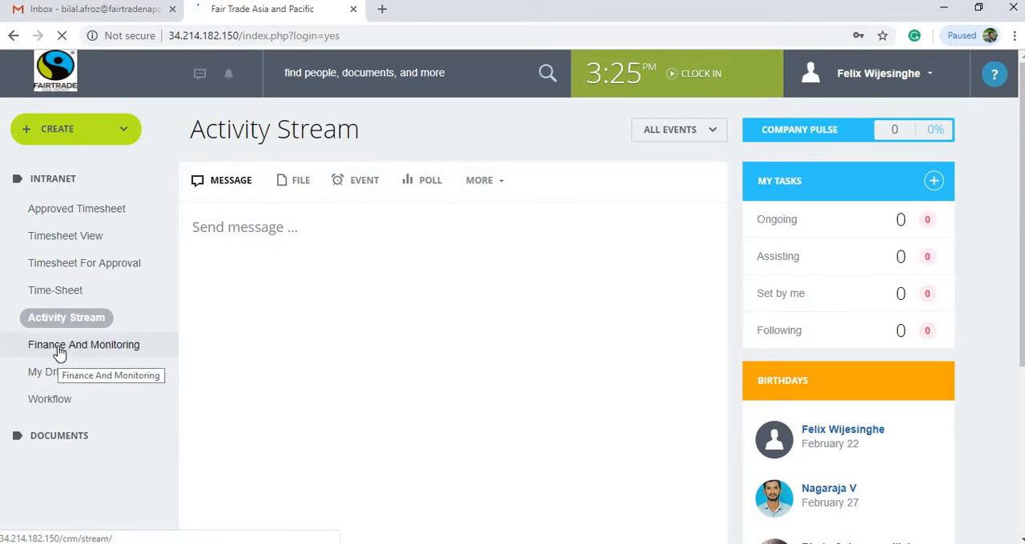
Open the activity forms under Finance And Monitoring and start a new activity form
{"action": "left_click", "coordinate": [59, 355]}
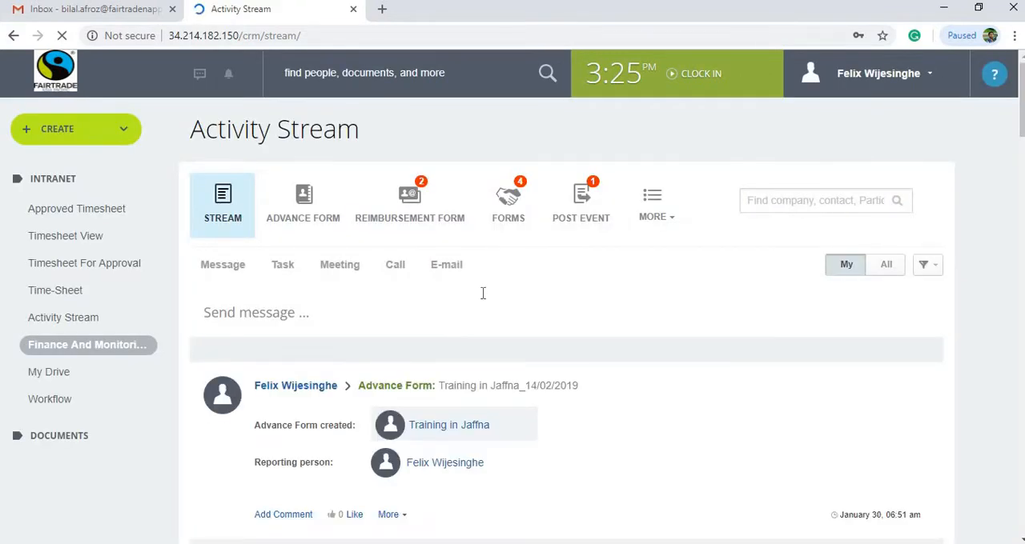
{"action": "left_click", "coordinate": [511, 211]}
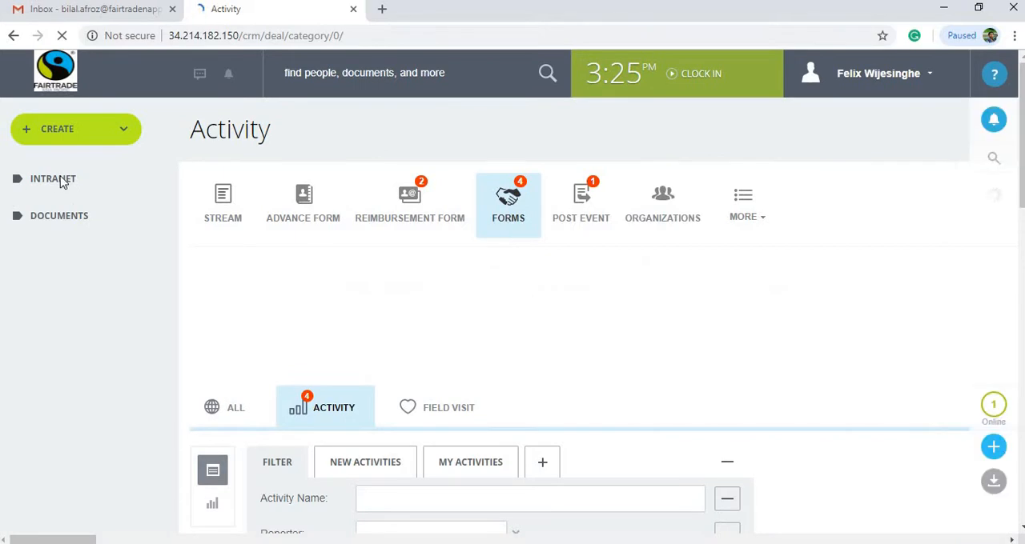
{"action": "left_click", "coordinate": [61, 186]}
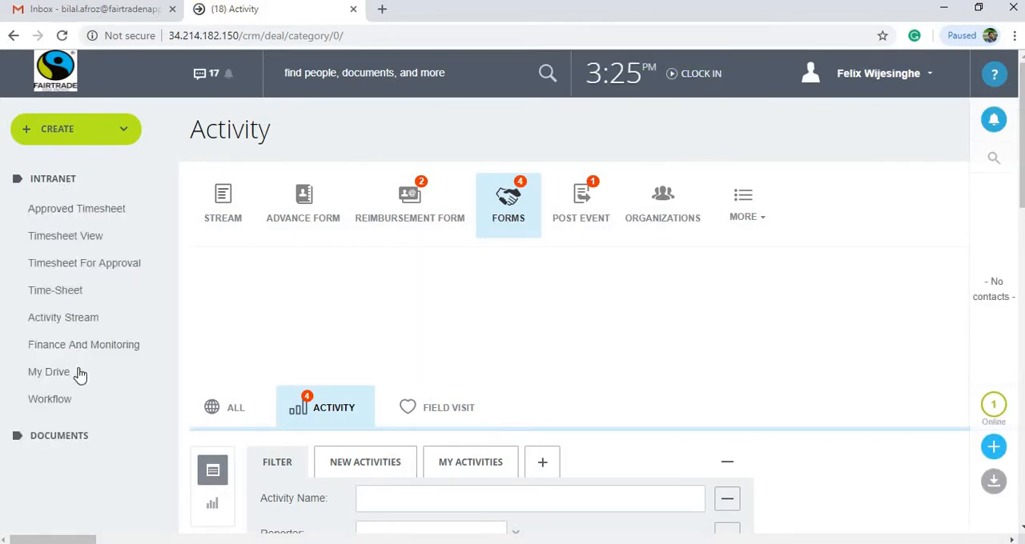
{"action": "left_click", "coordinate": [41, 178]}
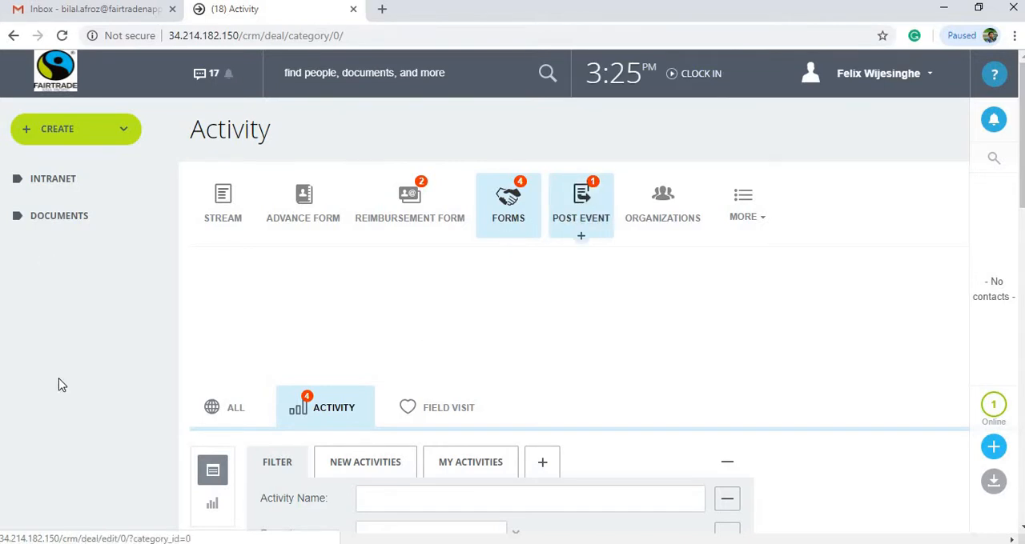
{"action": "scroll", "coordinate": [59, 384], "scroll_direction": "down", "scroll_amount": 3}
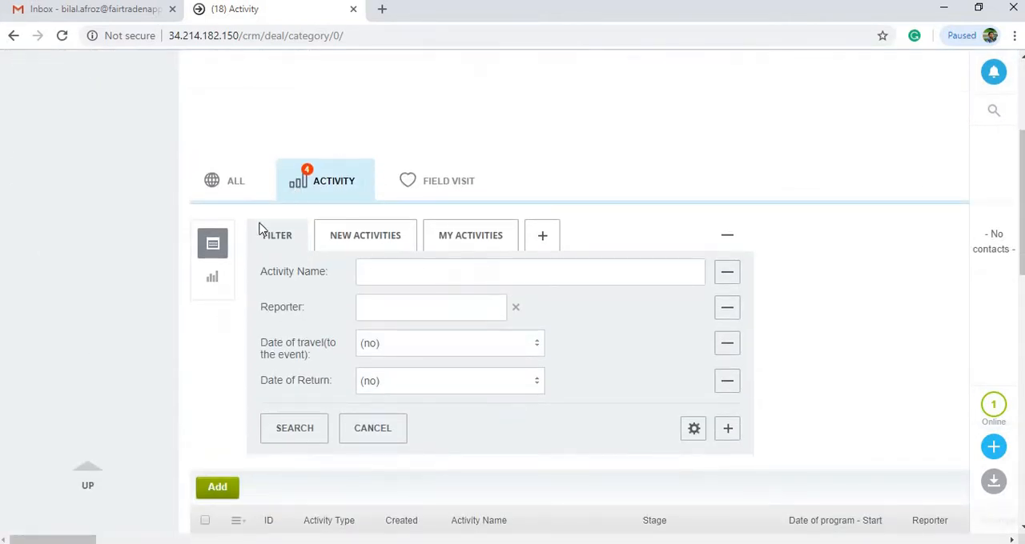
{"action": "left_click", "coordinate": [217, 490]}
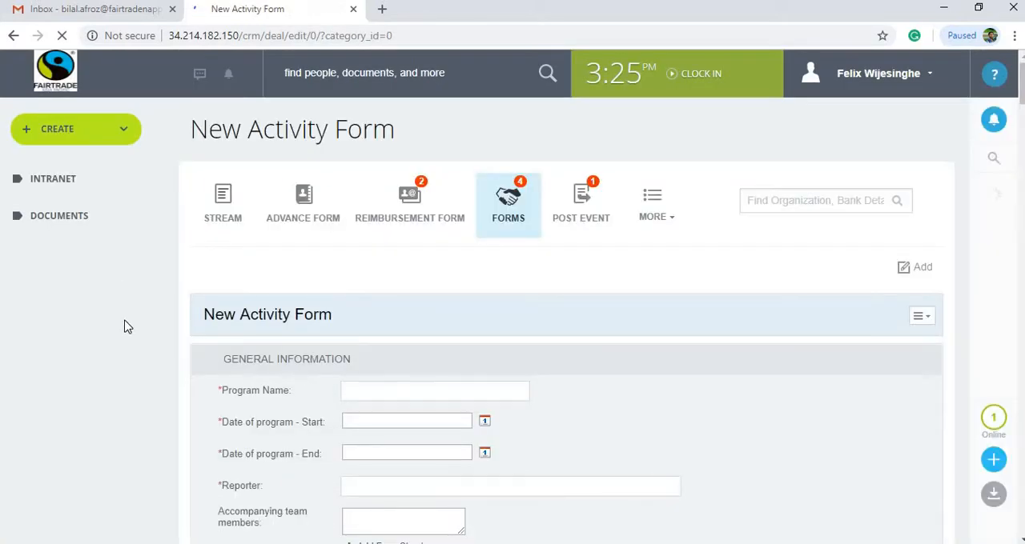
Enter "Producer Training in Jaffna" as the program name in the General Information section
{"action": "scroll", "coordinate": [124, 327], "scroll_direction": "down", "scroll_amount": 15}
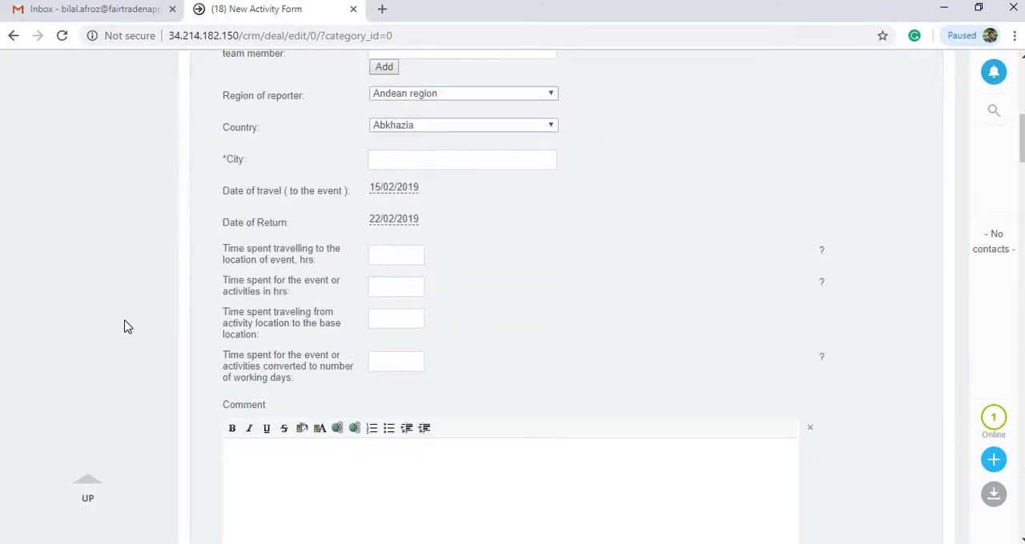
{"action": "scroll", "coordinate": [124, 327], "scroll_direction": "down", "scroll_amount": 8}
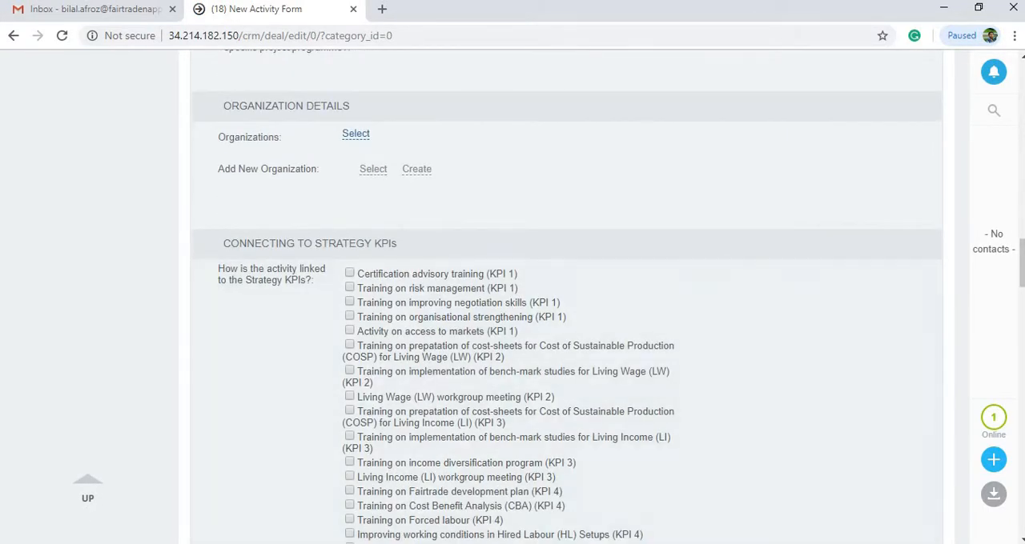
{"action": "scroll", "coordinate": [1021, 191], "scroll_direction": "up", "scroll_amount": 20}
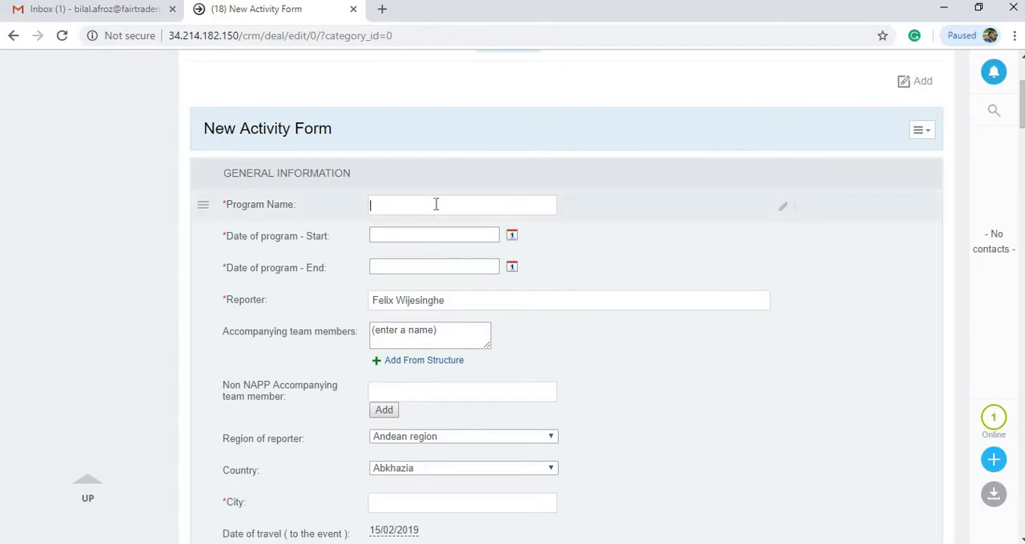
{"action": "left_click", "coordinate": [435, 205]}
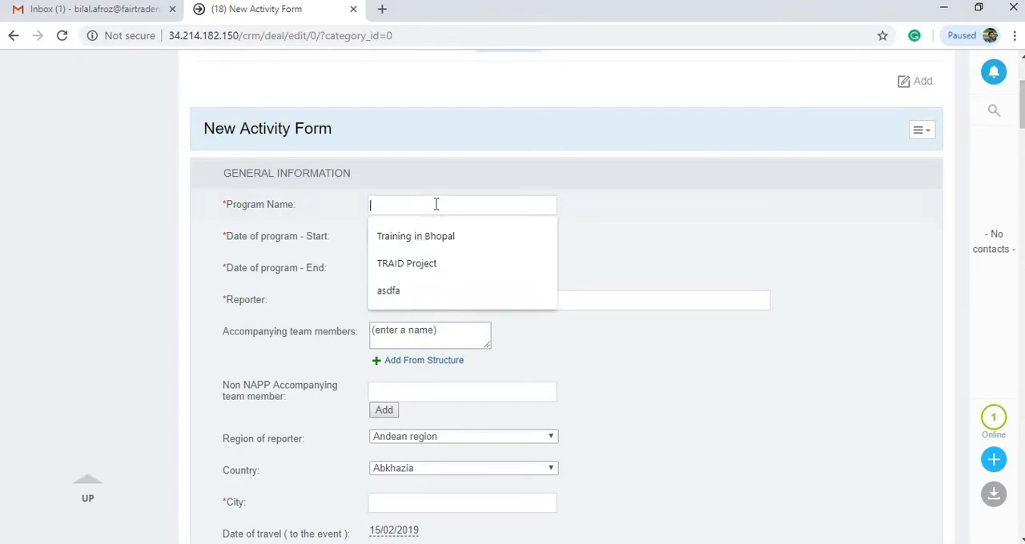
{"action": "type", "text": "Trainin"}
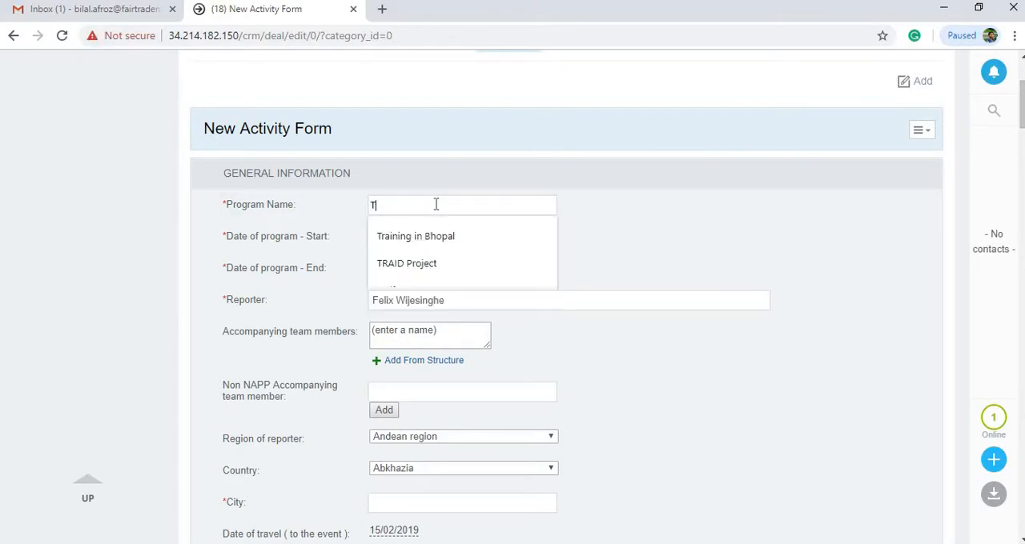
{"action": "key", "text": "BackSpace"}
{"action": "key", "text": "BackSpace"}
{"action": "key", "text": "BackSpace"}
{"action": "key", "text": "BackSpace"}
{"action": "key", "text": "BackSpace"}
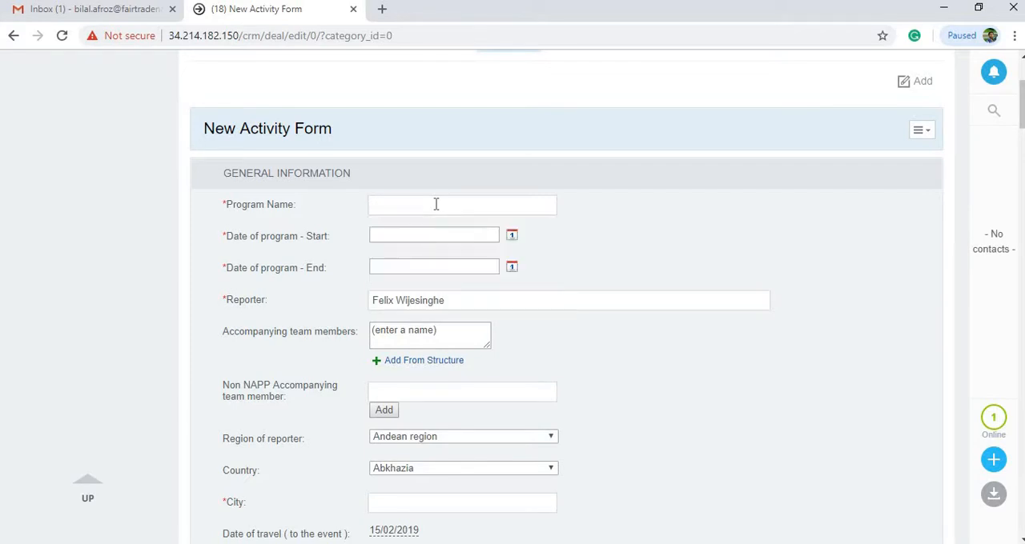
{"action": "type", "text": "Producer Training in Jaffna"}
Set the program start date to 05/02/2019 and the program end date to 07/02/2019
{"action": "left_click", "coordinate": [512, 240]}
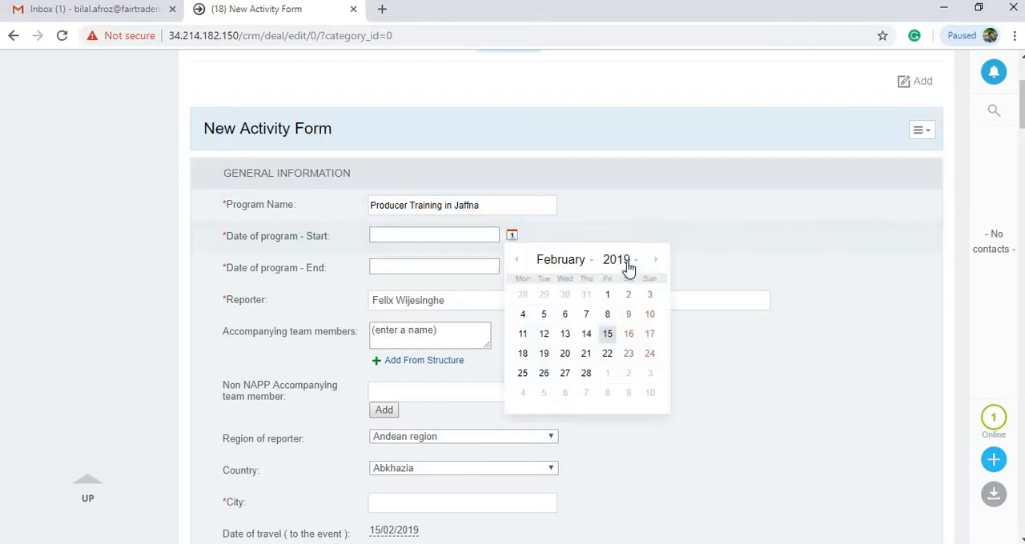
{"action": "left_click", "coordinate": [544, 317]}
{"action": "left_click", "coordinate": [511, 267]}
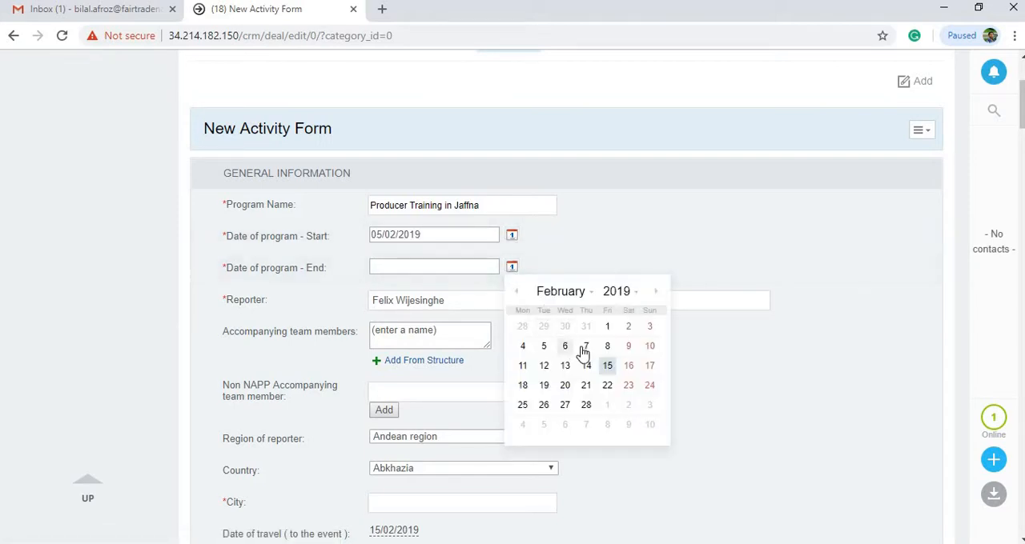
{"action": "left_click", "coordinate": [584, 349]}
Set both the region of reporter and the country to Sri Lanka
{"action": "scroll", "coordinate": [505, 306], "scroll_direction": "down", "scroll_amount": 1}
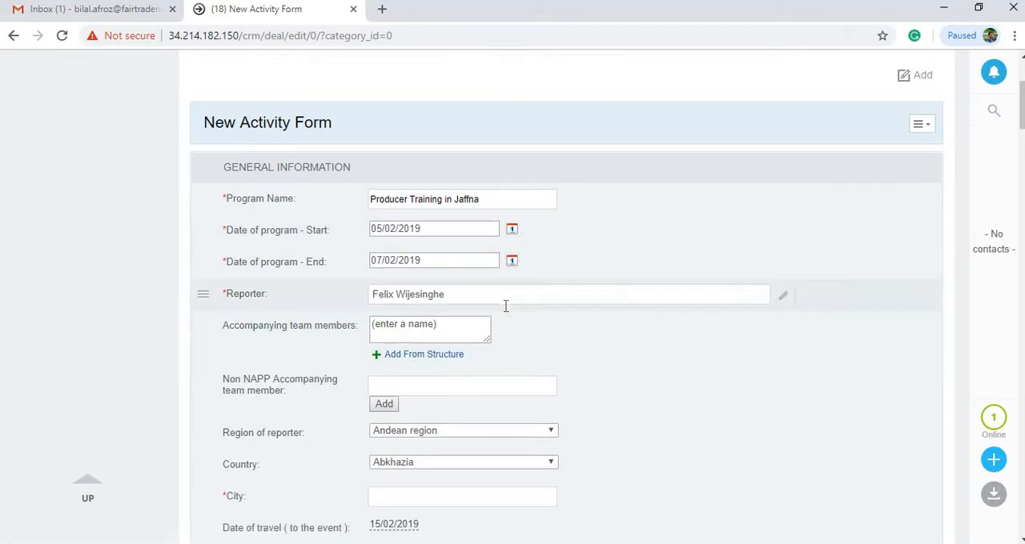
{"action": "scroll", "coordinate": [506, 306], "scroll_direction": "down", "scroll_amount": 2}
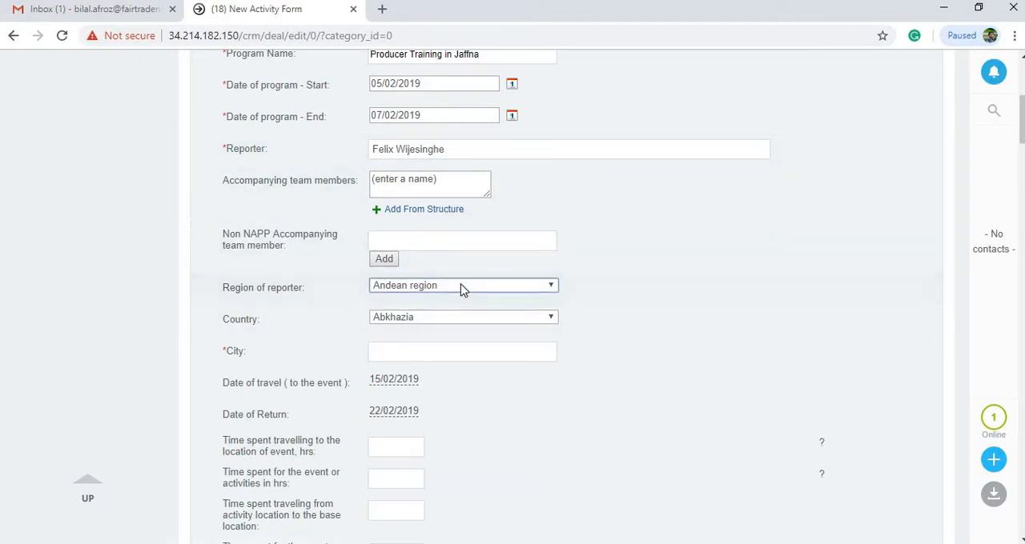
{"action": "left_click", "coordinate": [461, 288]}
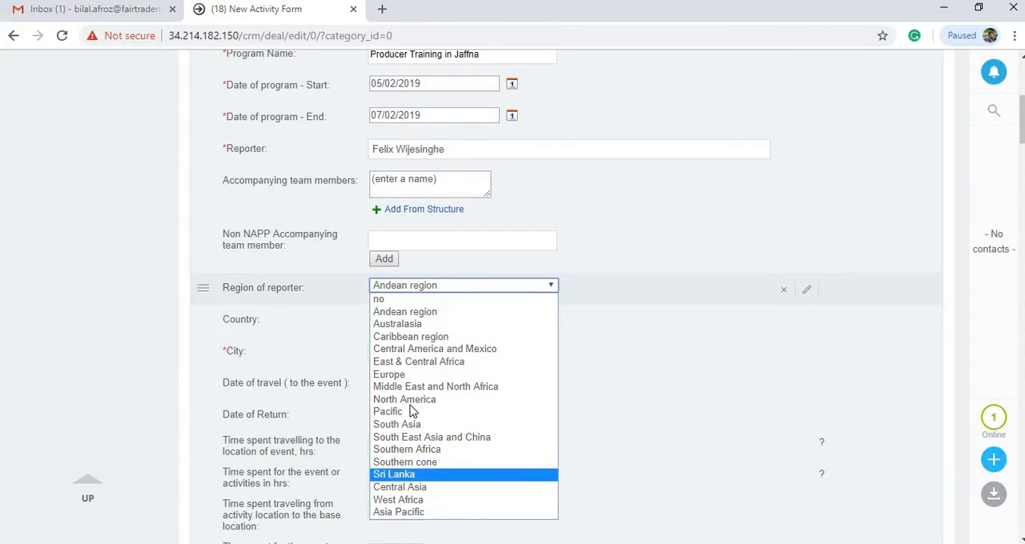
{"action": "left_click", "coordinate": [471, 474]}
{"action": "left_click", "coordinate": [433, 324]}
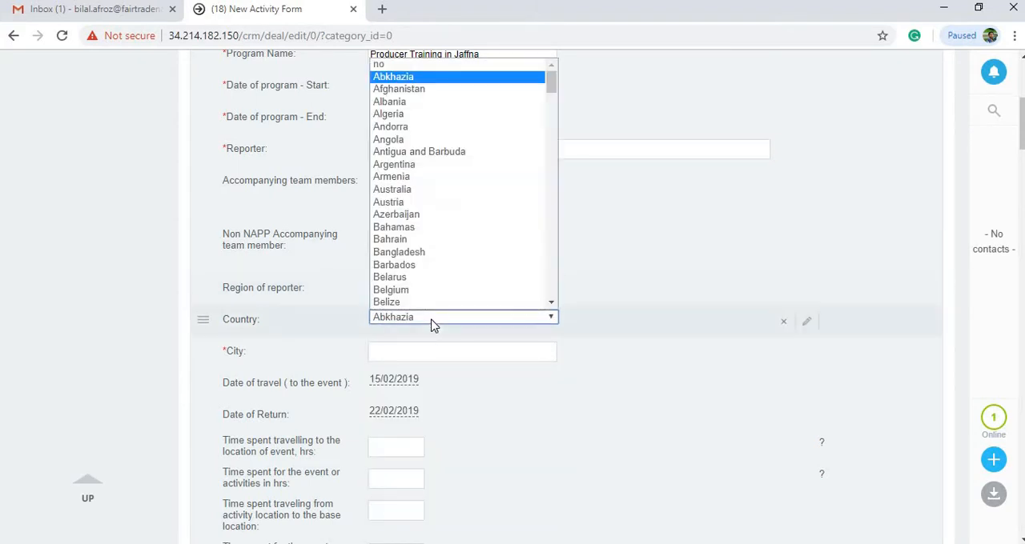
{"action": "type", "text": "sr"}
{"action": "key", "text": "Return"}
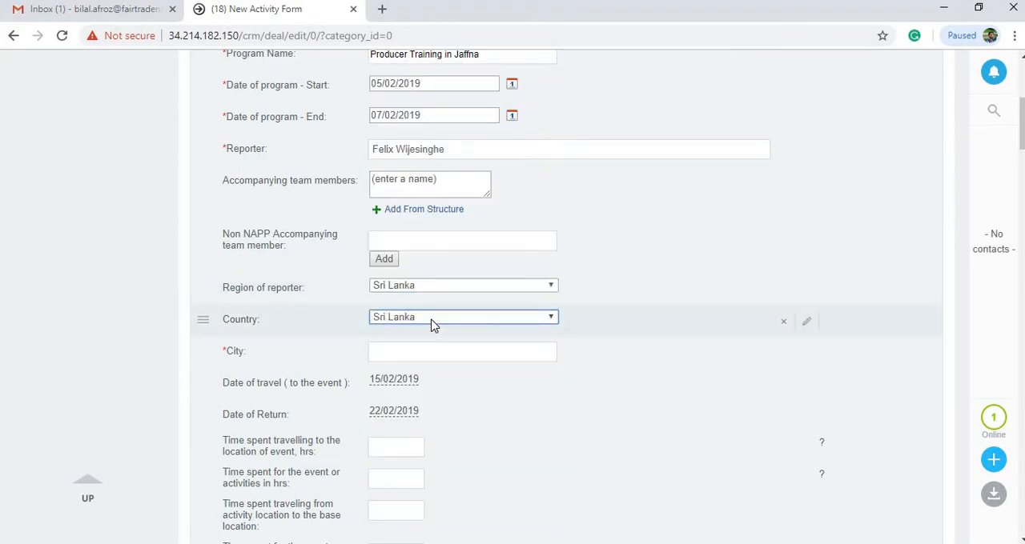
Enter Jaffna as the city of the activity
{"action": "scroll", "coordinate": [432, 325], "scroll_direction": "down", "scroll_amount": 1}
{"action": "left_click", "coordinate": [446, 277]}
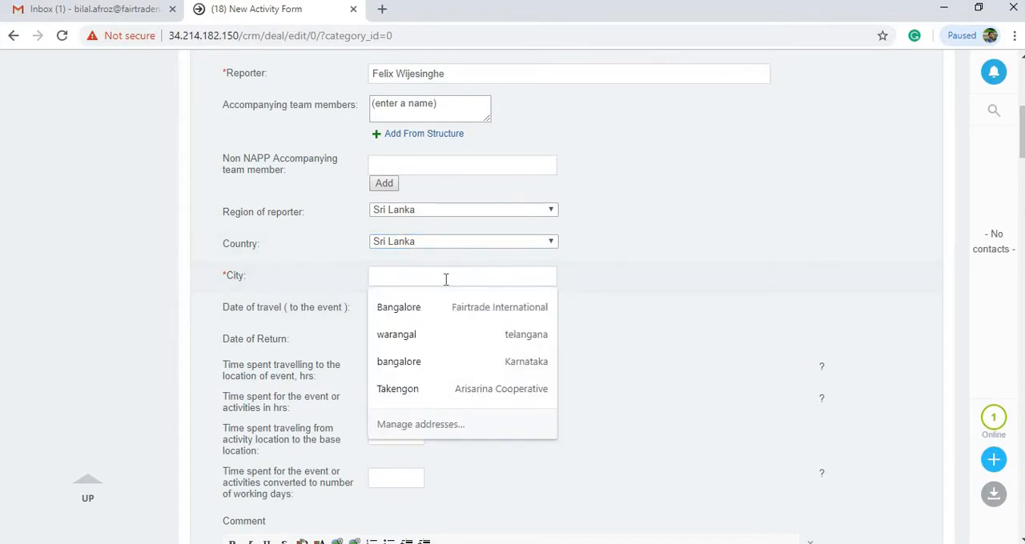
{"action": "key", "text": "Escape"}
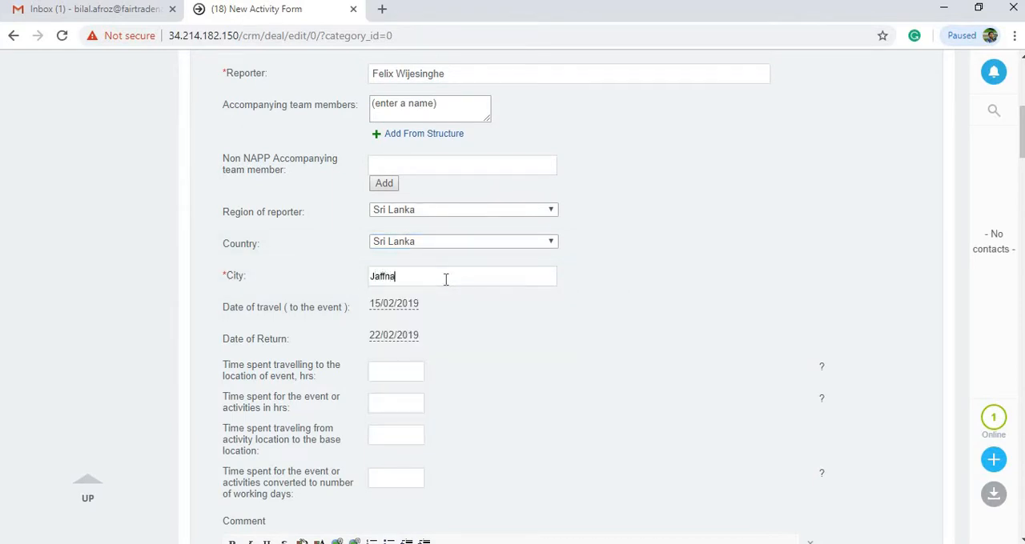
Set the date of travel to the event to 04/02/2019 and the date of return to 07/02/2019
{"action": "scroll", "coordinate": [445, 281], "scroll_direction": "up", "scroll_amount": 1}
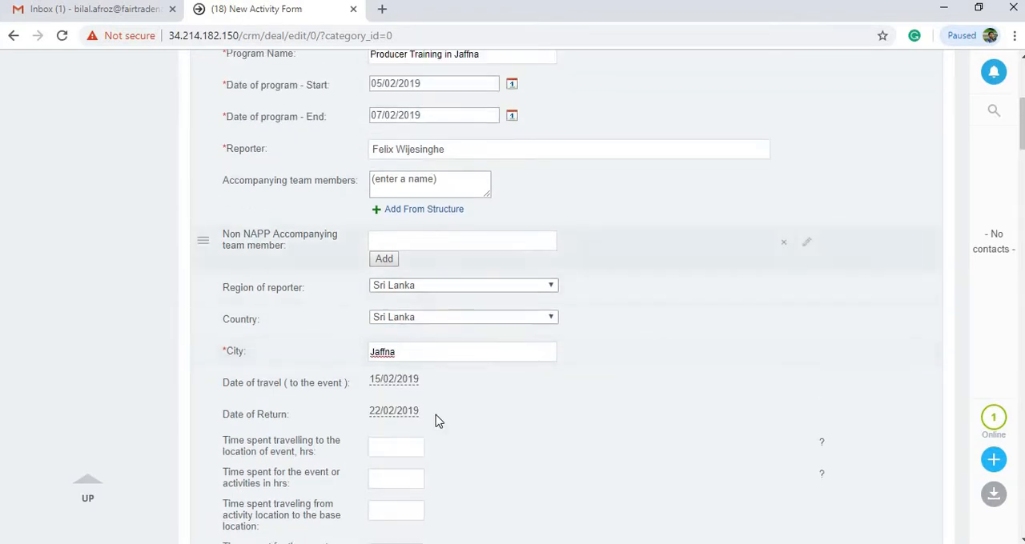
{"action": "left_click", "coordinate": [401, 382]}
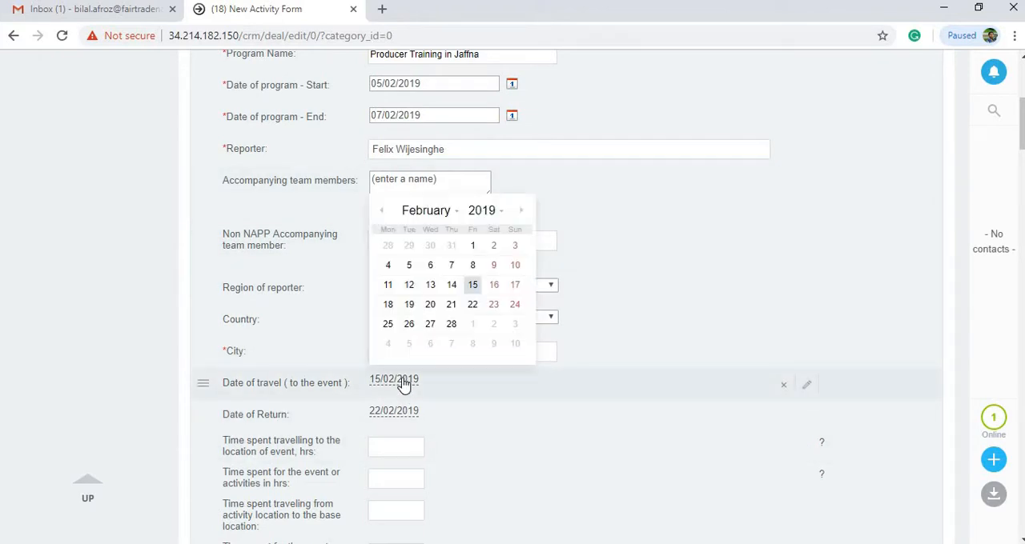
{"action": "left_click", "coordinate": [390, 265]}
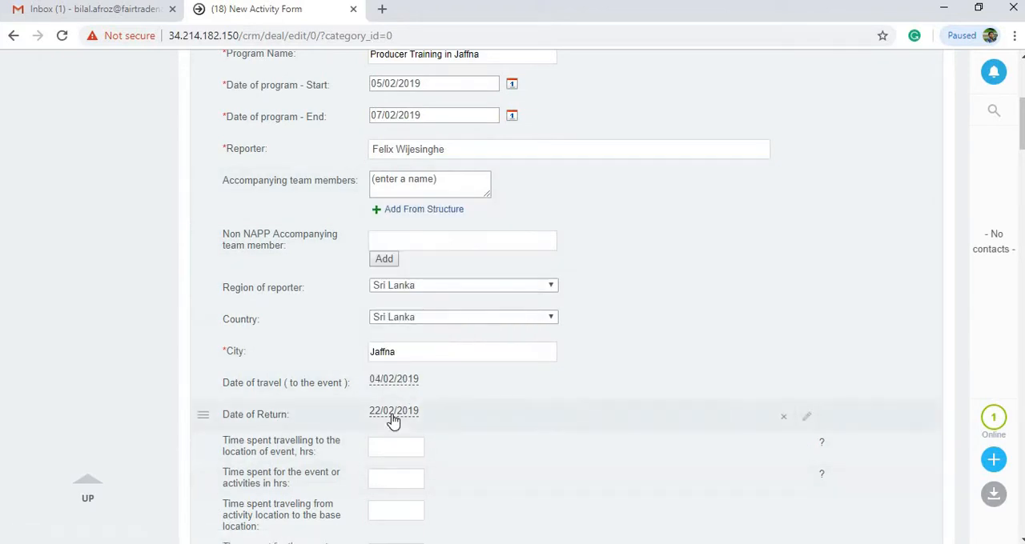
{"action": "left_click", "coordinate": [394, 411]}
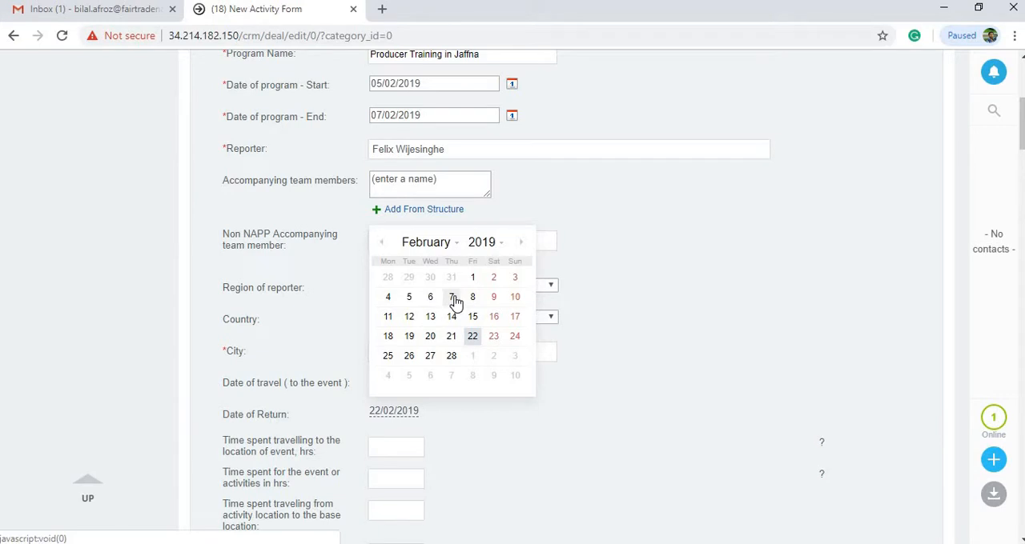
{"action": "left_click", "coordinate": [454, 301]}
Enter 4 hours for travelling to the event, 16 hours for the activities and 4 hours for travelling back to base
{"action": "scroll", "coordinate": [226, 320], "scroll_direction": "down", "scroll_amount": 2}
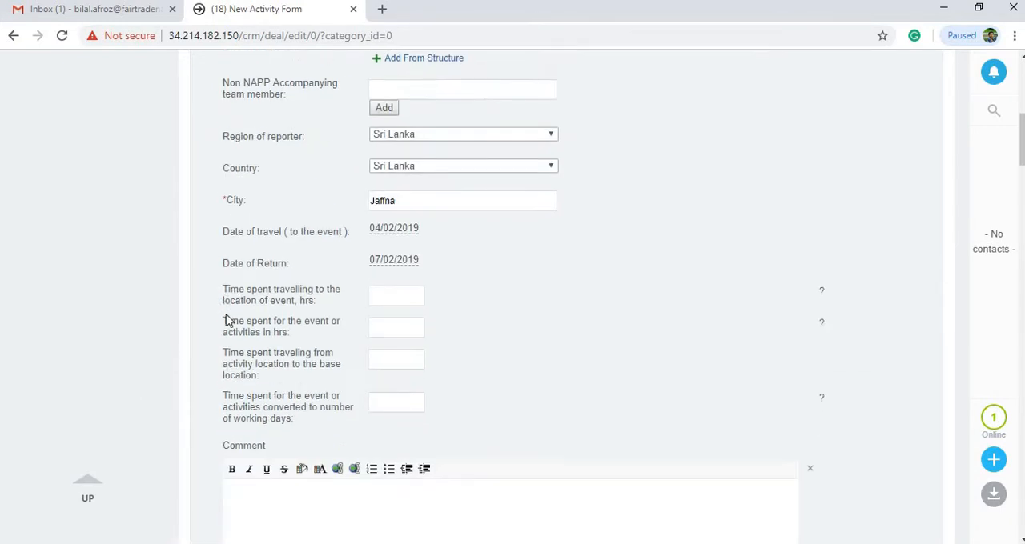
{"action": "left_click", "coordinate": [407, 289]}
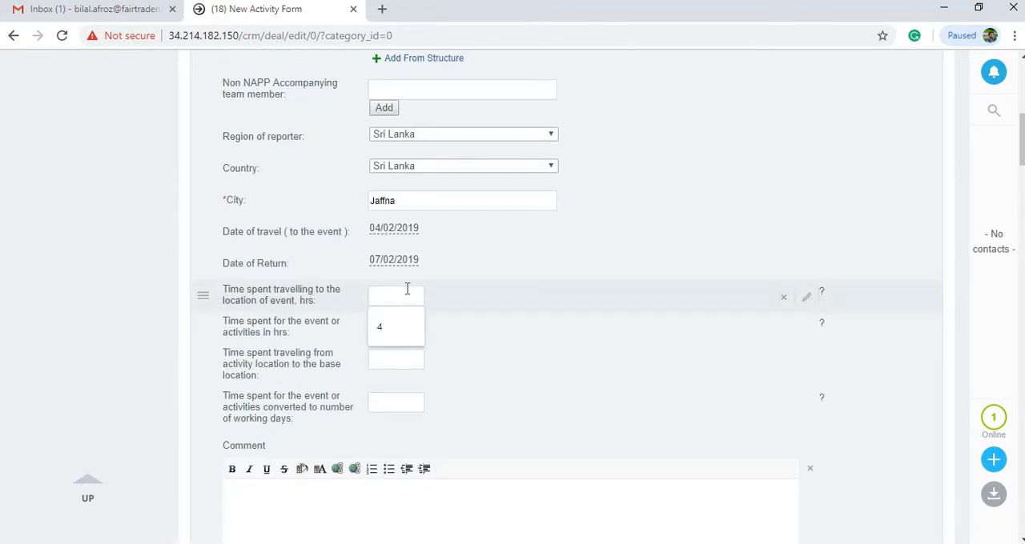
{"action": "type", "text": "4"}
{"action": "left_click", "coordinate": [107, 339]}
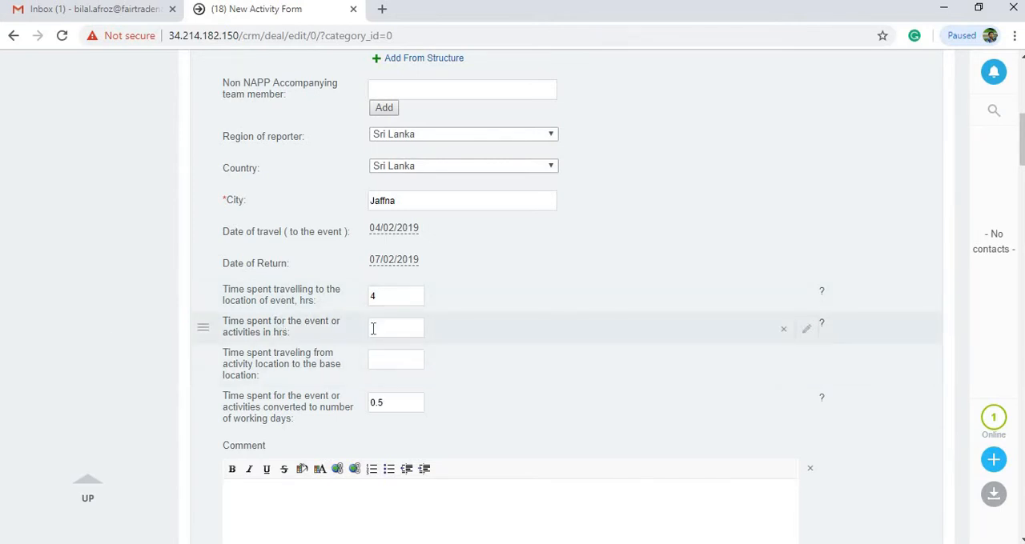
{"action": "left_click", "coordinate": [374, 328]}
{"action": "type", "text": "16"}
{"action": "left_click", "coordinate": [108, 352]}
{"action": "left_click", "coordinate": [410, 359]}
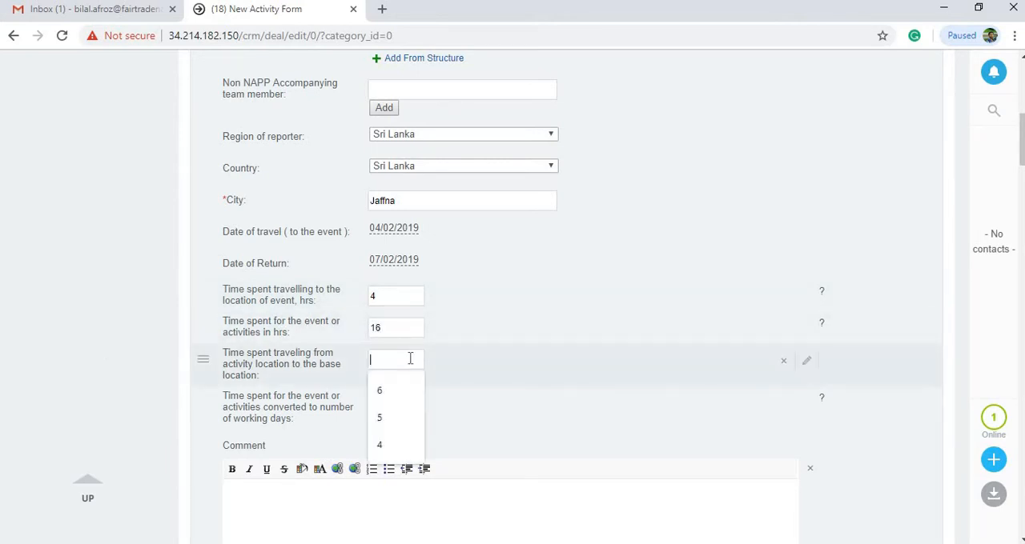
{"action": "type", "text": "4"}
{"action": "left_click", "coordinate": [112, 371]}
Review the available options for what happened during the activity in the Activities Details section
{"action": "scroll", "coordinate": [110, 352], "scroll_direction": "down", "scroll_amount": 7}
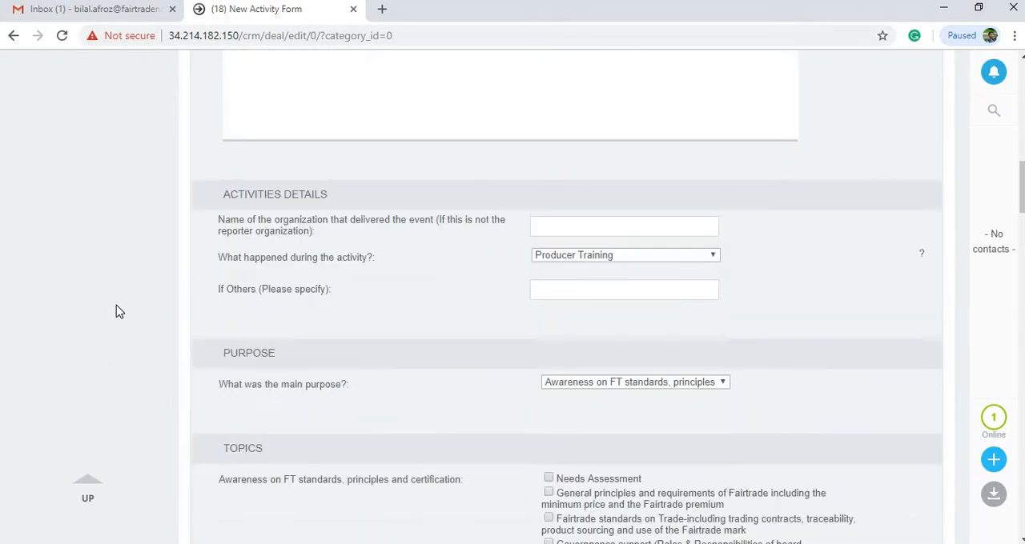
{"action": "scroll", "coordinate": [120, 308], "scroll_direction": "down", "scroll_amount": 1}
{"action": "left_click", "coordinate": [597, 184]}
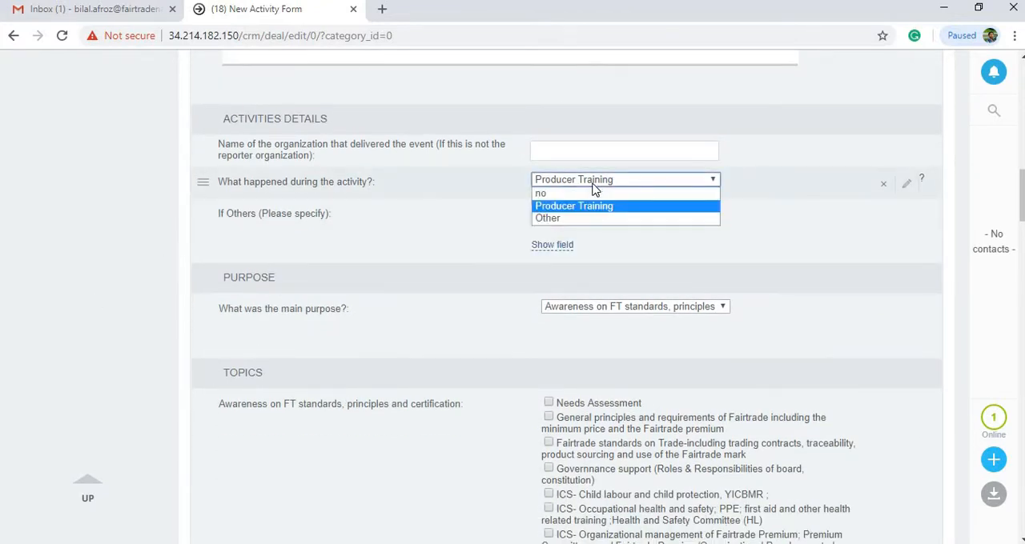
{"action": "left_click", "coordinate": [126, 253]}
{"action": "left_click", "coordinate": [72, 254]}
Set the main purpose of the activity to Supporting with thematic work and choose Climate change as its topic
{"action": "scroll", "coordinate": [500, 223], "scroll_direction": "down", "scroll_amount": 3}
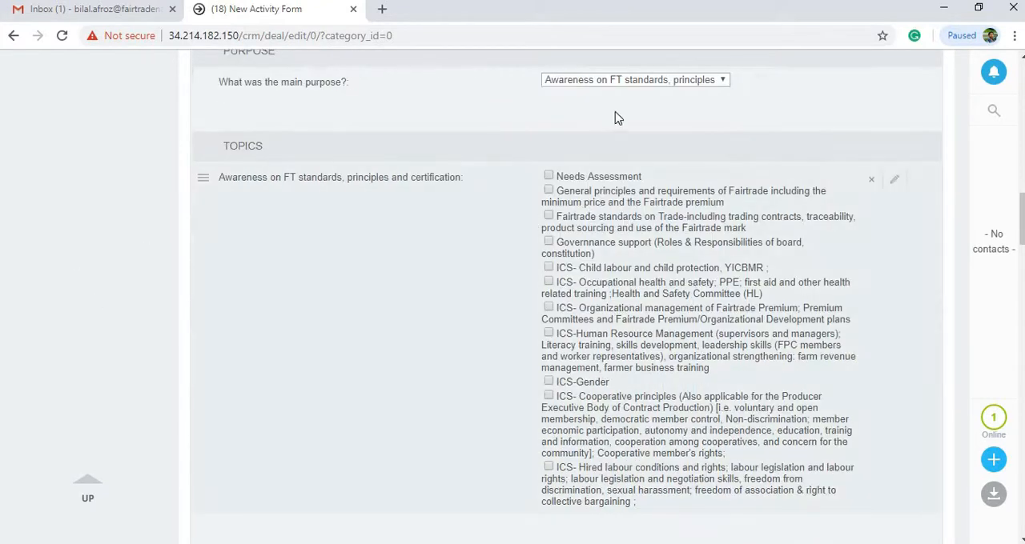
{"action": "left_click", "coordinate": [609, 80]}
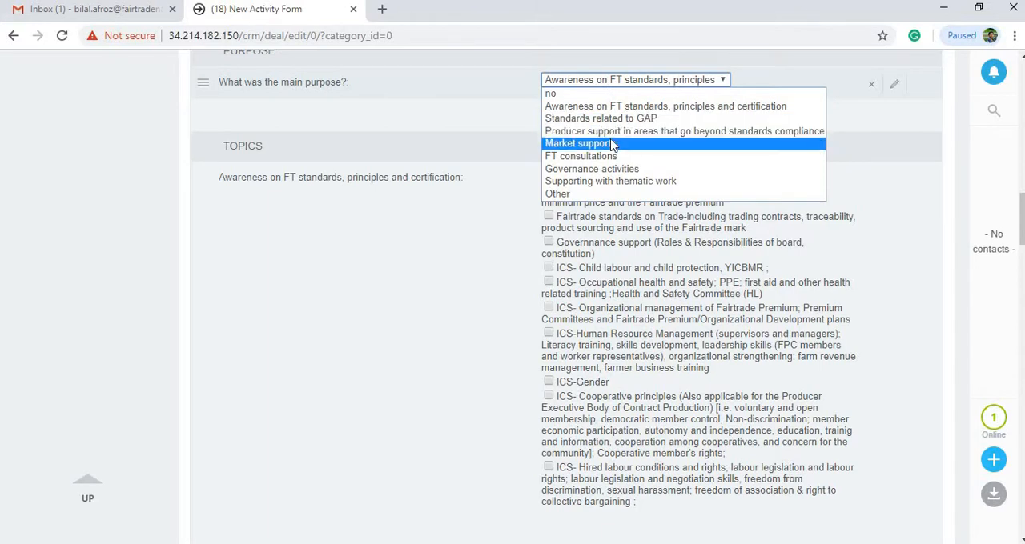
{"action": "left_click", "coordinate": [615, 110]}
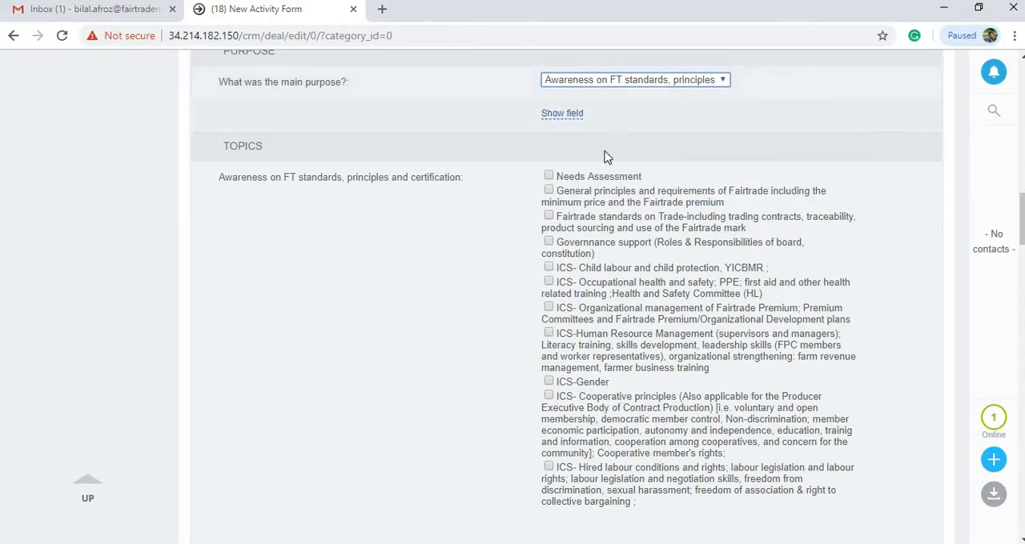
{"action": "left_click", "coordinate": [604, 81]}
{"action": "left_click", "coordinate": [597, 182]}
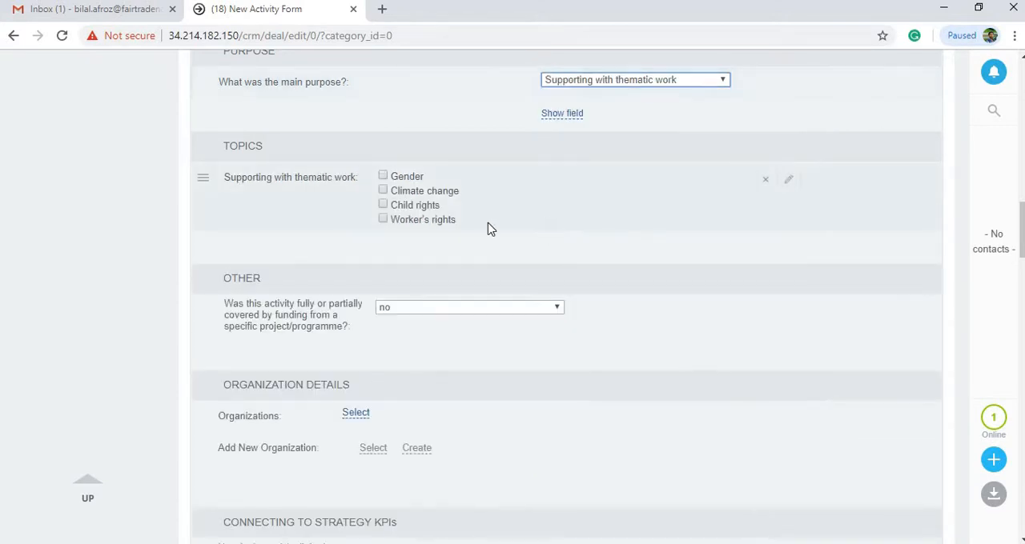
{"action": "left_click", "coordinate": [382, 190]}
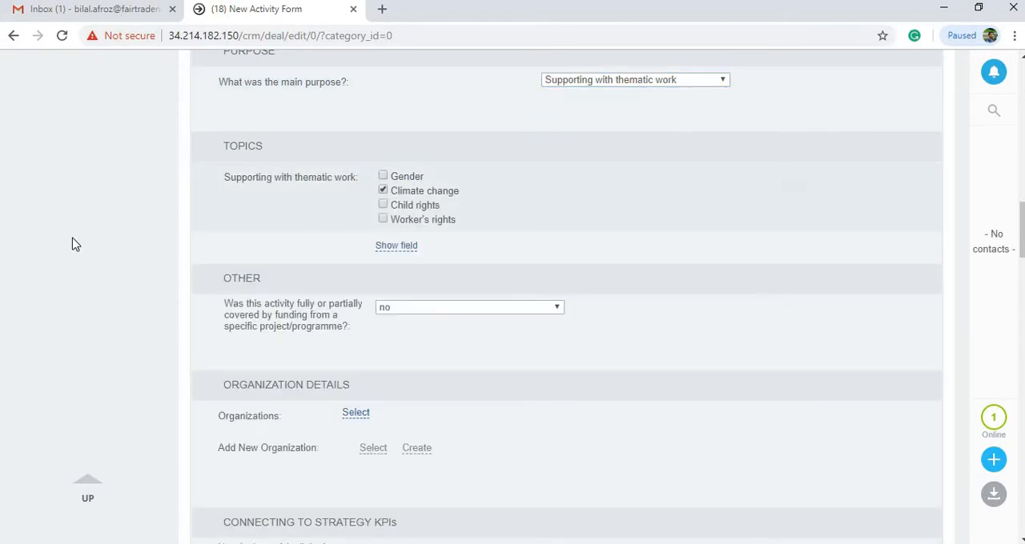
Add Aluwana Hithakara Organic Tea Producers Society and DAVNOR FAIRTRADE COCO FARMERS ASSOCIATION as the activity's organizations
{"action": "scroll", "coordinate": [74, 263], "scroll_direction": "down", "scroll_amount": 2}
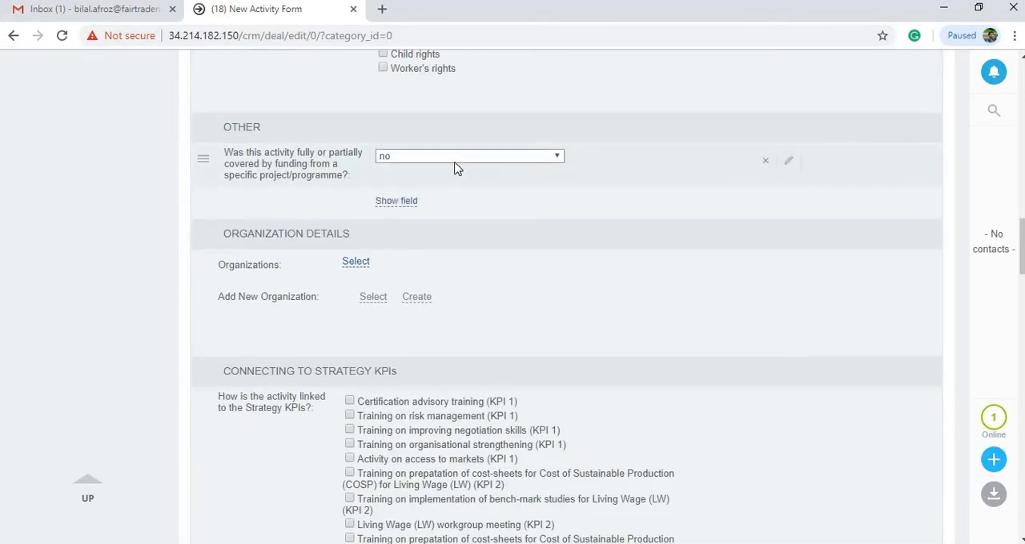
{"action": "scroll", "coordinate": [145, 284], "scroll_direction": "down", "scroll_amount": 3}
{"action": "scroll", "coordinate": [293, 160], "scroll_direction": "up", "scroll_amount": 1}
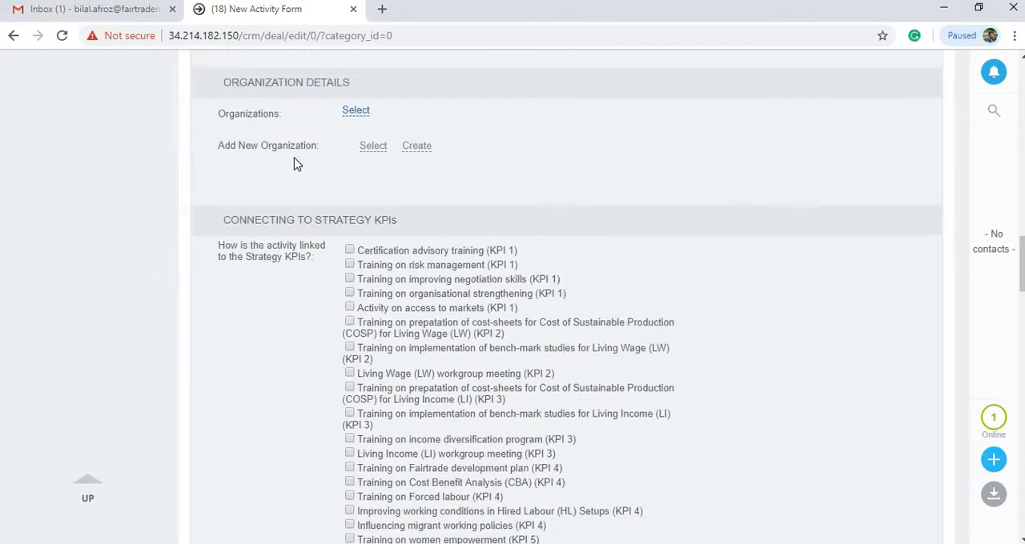
{"action": "left_click", "coordinate": [354, 109]}
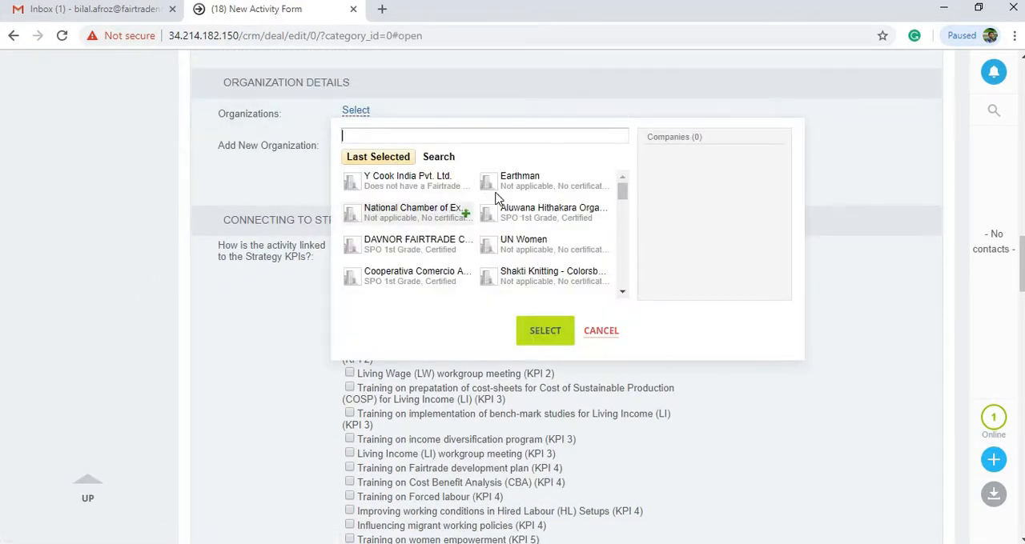
{"action": "left_click", "coordinate": [539, 215]}
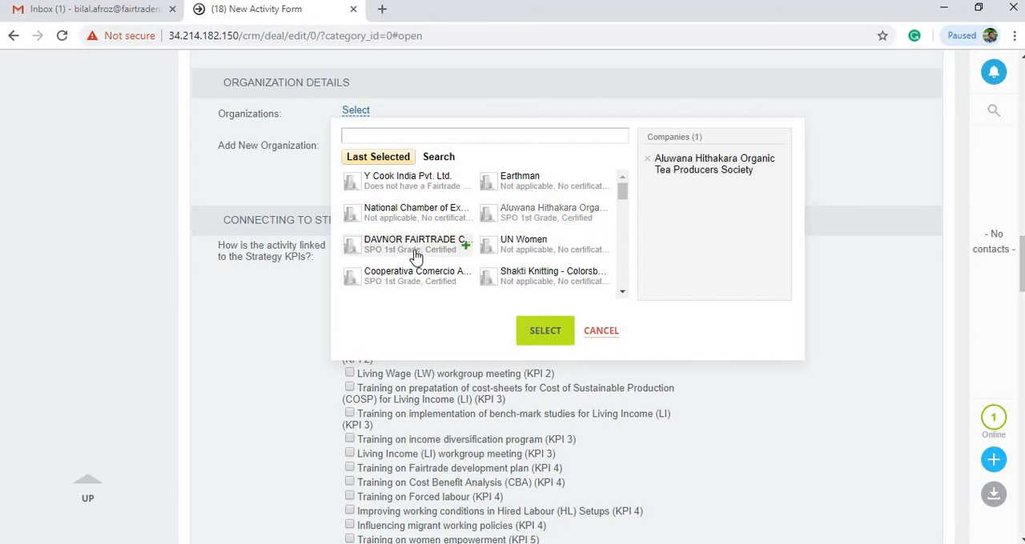
{"action": "left_click", "coordinate": [417, 250]}
{"action": "left_click", "coordinate": [544, 331]}
Mark the KPIs for improving negotiation skills (KPI 1) and Living Income bench-mark studies (KPI 3), plus product categories Coffee and Flowers and plants
{"action": "scroll", "coordinate": [128, 303], "scroll_direction": "down", "scroll_amount": 2}
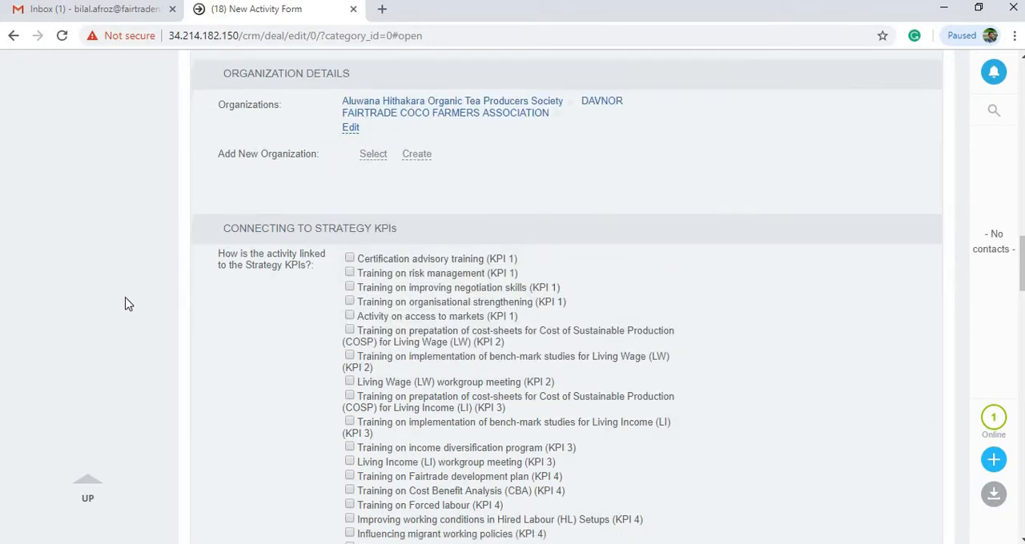
{"action": "left_click", "coordinate": [349, 145]}
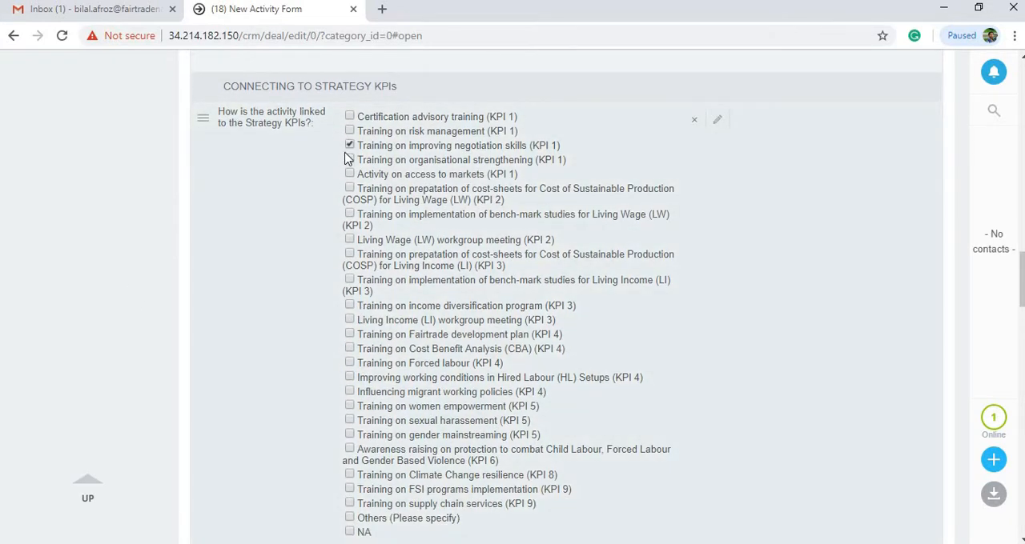
{"action": "scroll", "coordinate": [136, 304], "scroll_direction": "down", "scroll_amount": 7}
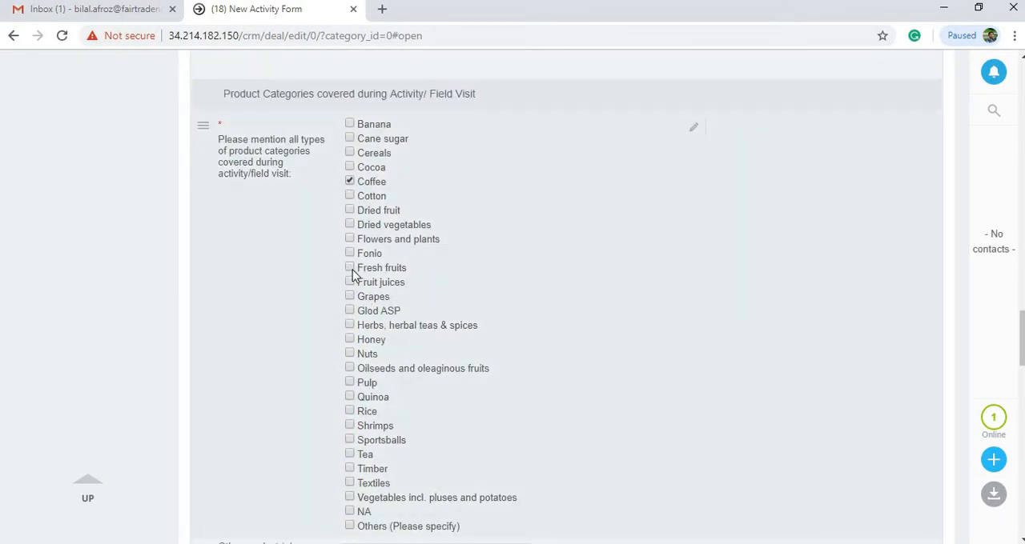
{"action": "left_click", "coordinate": [349, 239]}
In the activity summary, enter "asdfasdf" as the main objective and "asdfa" as the description of activities carried out
{"action": "scroll", "coordinate": [105, 267], "scroll_direction": "down", "scroll_amount": 5}
{"action": "scroll", "coordinate": [124, 244], "scroll_direction": "down", "scroll_amount": 3}
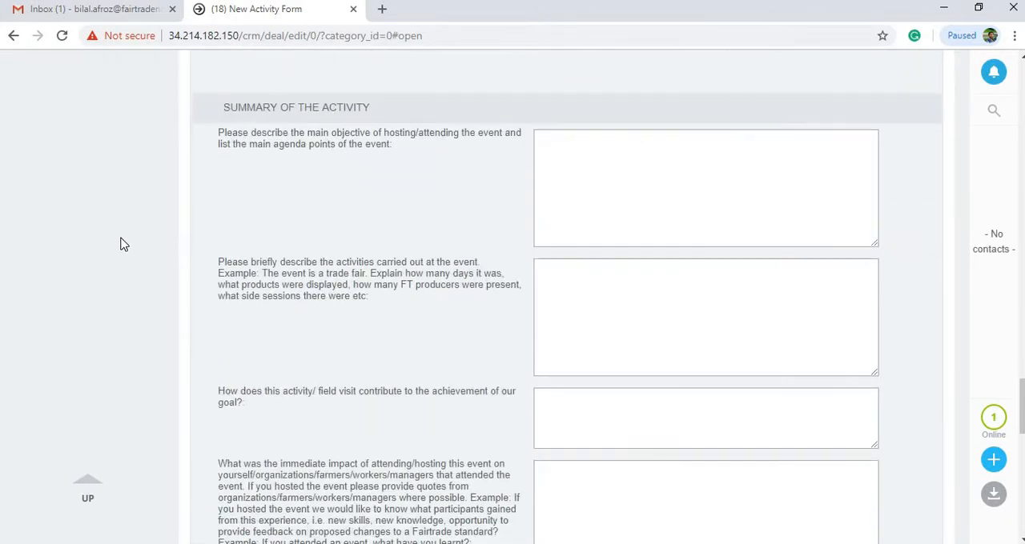
{"action": "scroll", "coordinate": [124, 244], "scroll_direction": "down", "scroll_amount": 1}
{"action": "scroll", "coordinate": [480, 257], "scroll_direction": "up", "scroll_amount": 2}
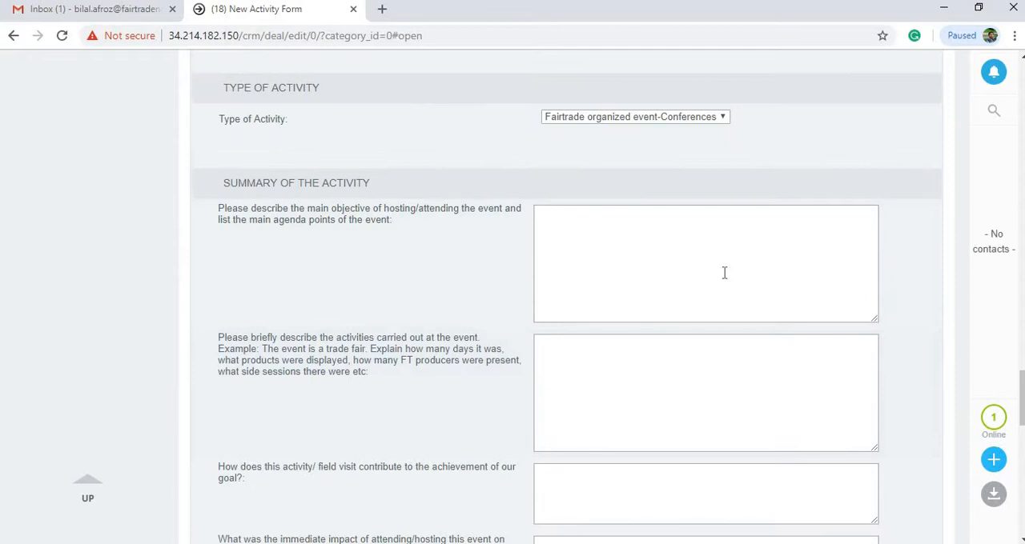
{"action": "left_click", "coordinate": [671, 258]}
{"action": "type", "text": "asdfasdf"}
{"action": "left_click", "coordinate": [633, 343]}
{"action": "type", "text": "asdfa"}
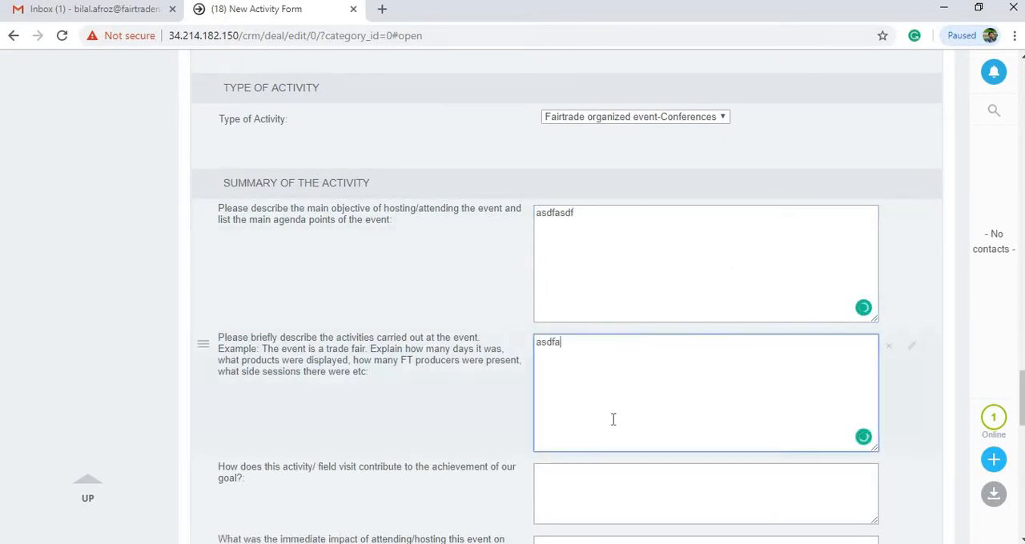
Enter "asdfsdf" for how the activity contributes to the goal and "asdfasdf" for the immediate impact of the event
{"action": "scroll", "coordinate": [610, 392], "scroll_direction": "down", "scroll_amount": 2}
{"action": "left_click", "coordinate": [607, 371]}
{"action": "type", "text": "asdfsdf"}
{"action": "left_click", "coordinate": [595, 421]}
{"action": "type", "text": "asd"}
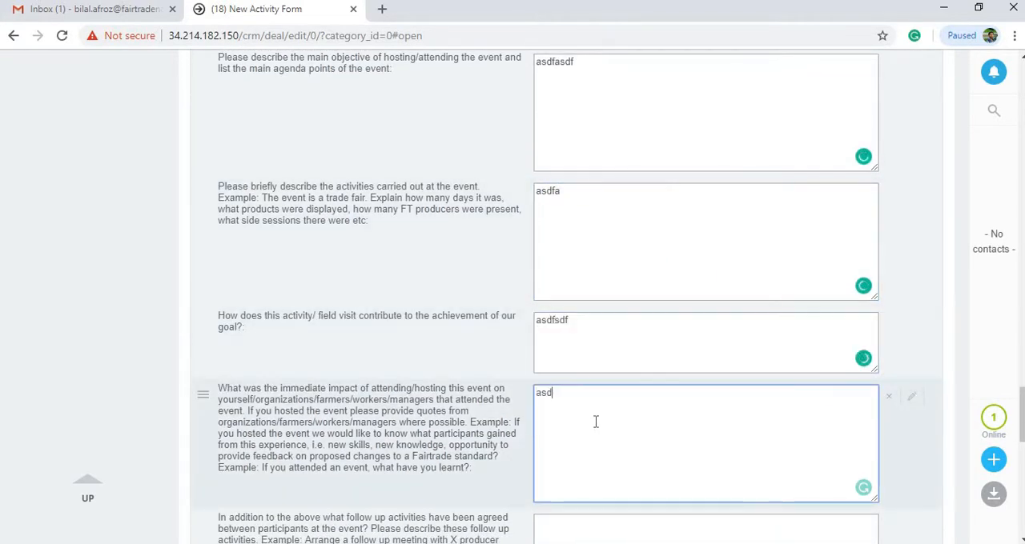
{"action": "type", "text": "fasdf"}
Enter "asdfasf" for the agreed follow-up activities and "asdfasdf" for the major challenges and opportunities raised by participants
{"action": "scroll", "coordinate": [596, 411], "scroll_direction": "down", "scroll_amount": 1}
{"action": "scroll", "coordinate": [595, 411], "scroll_direction": "down", "scroll_amount": 3}
{"action": "left_click", "coordinate": [584, 263]}
{"action": "type", "text": "asdfasf"}
{"action": "left_click", "coordinate": [600, 360]}
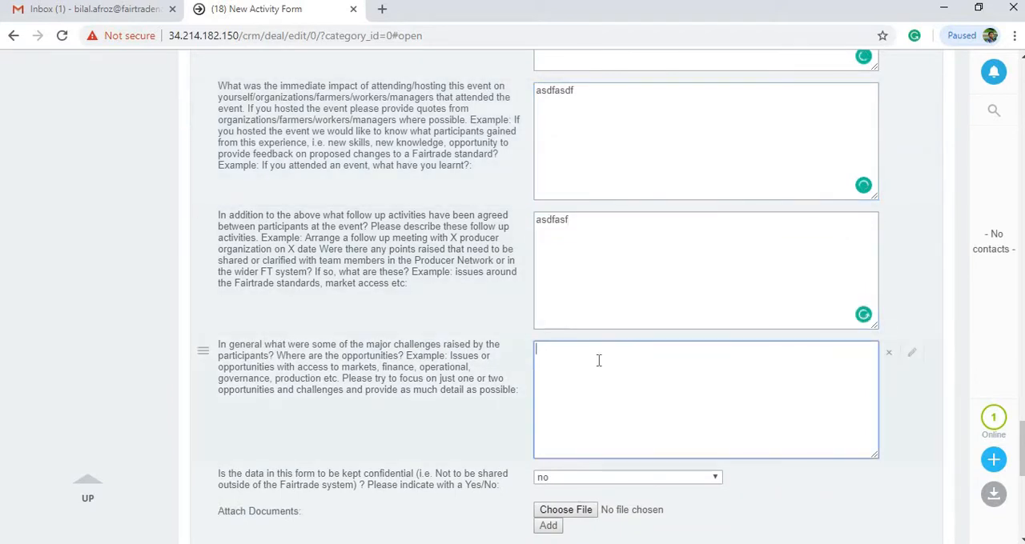
{"action": "type", "text": "asdfasdf"}
Review the form's organization details, strategy KPIs, product categories, activity summary and participant sections
{"action": "scroll", "coordinate": [87, 296], "scroll_direction": "up", "scroll_amount": 3}
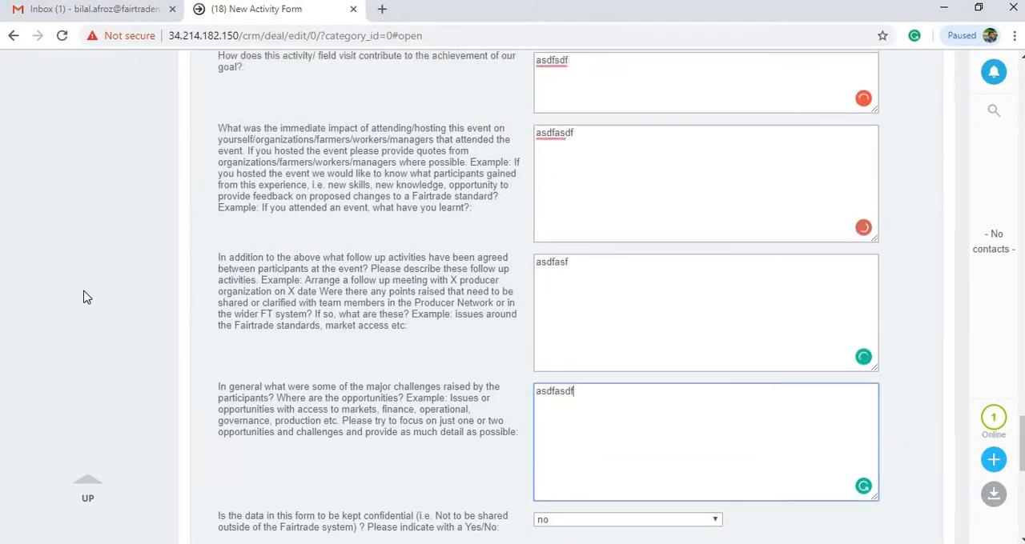
{"action": "scroll", "coordinate": [86, 295], "scroll_direction": "up", "scroll_amount": 2}
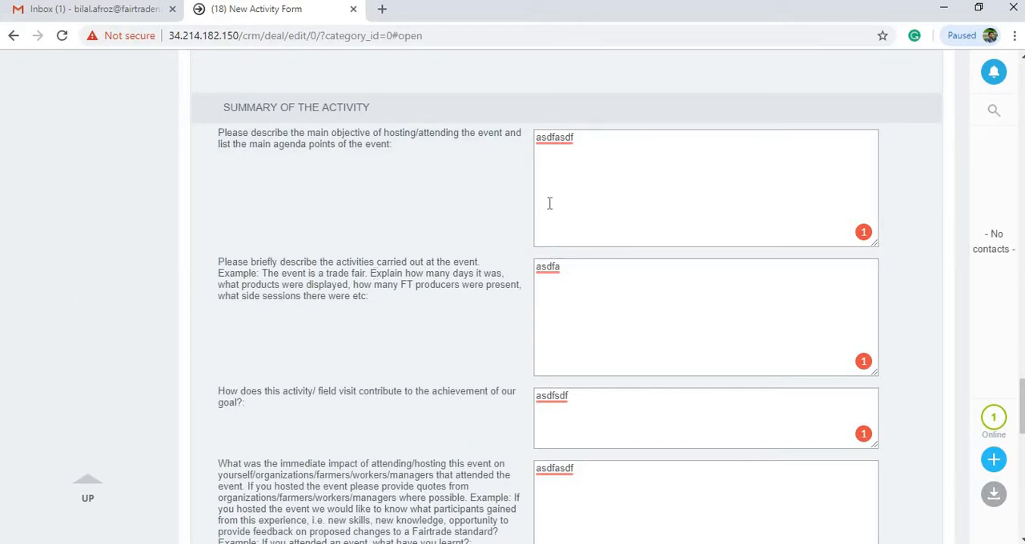
{"action": "scroll", "coordinate": [168, 356], "scroll_direction": "up", "scroll_amount": 5}
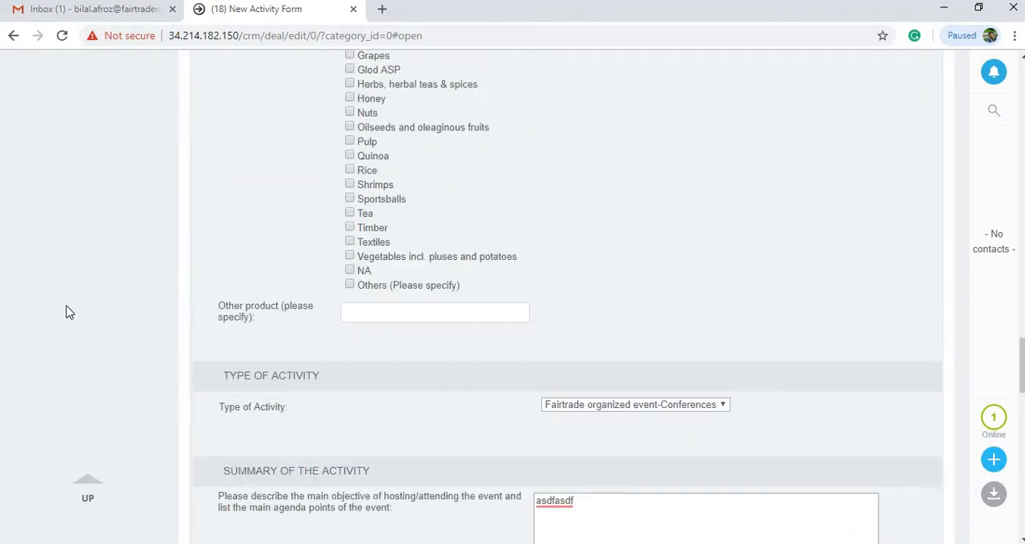
{"action": "scroll", "coordinate": [69, 313], "scroll_direction": "up", "scroll_amount": 10}
{"action": "scroll", "coordinate": [68, 309], "scroll_direction": "down", "scroll_amount": 20}
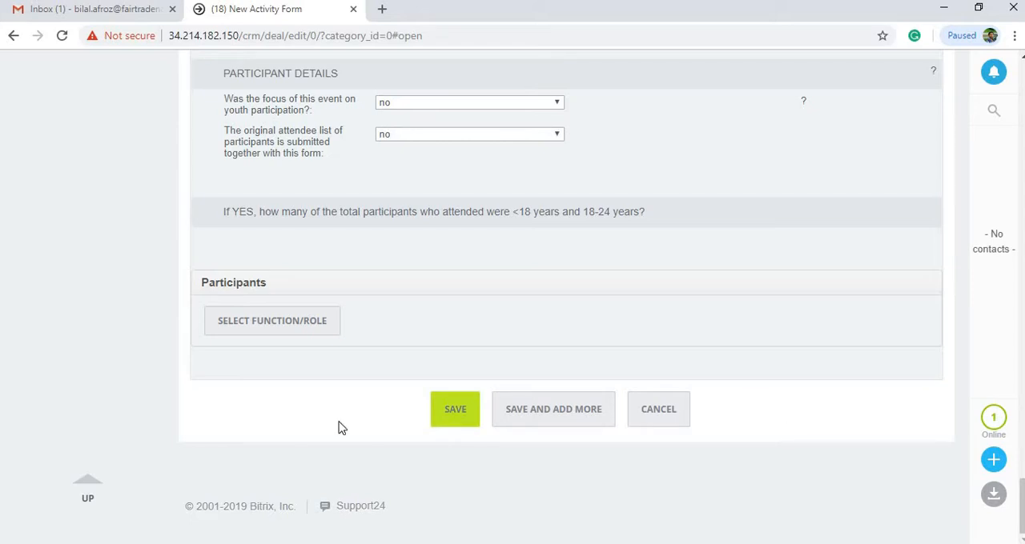
{"action": "scroll", "coordinate": [73, 352], "scroll_direction": "up", "scroll_amount": 6}
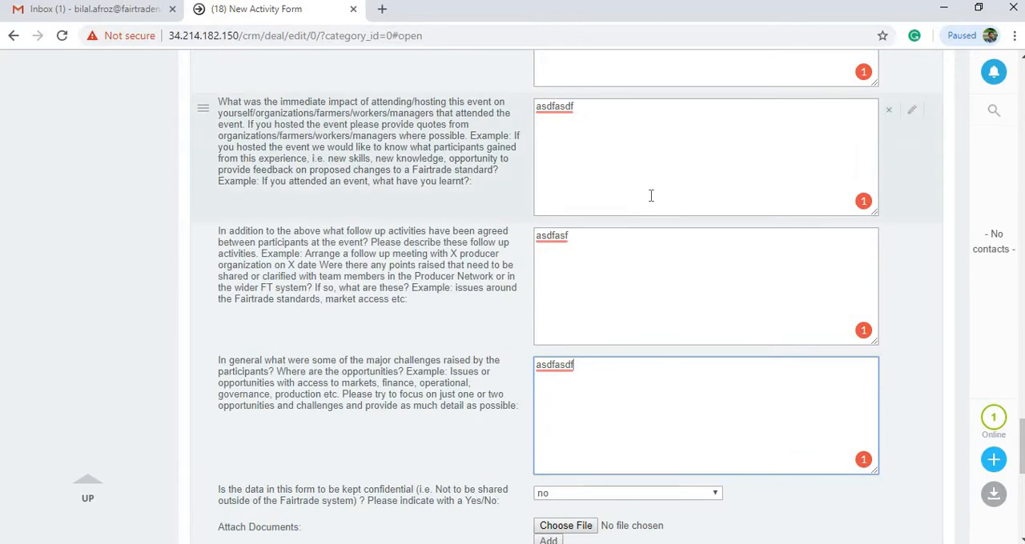
{"action": "scroll", "coordinate": [649, 195], "scroll_direction": "up", "scroll_amount": 6}
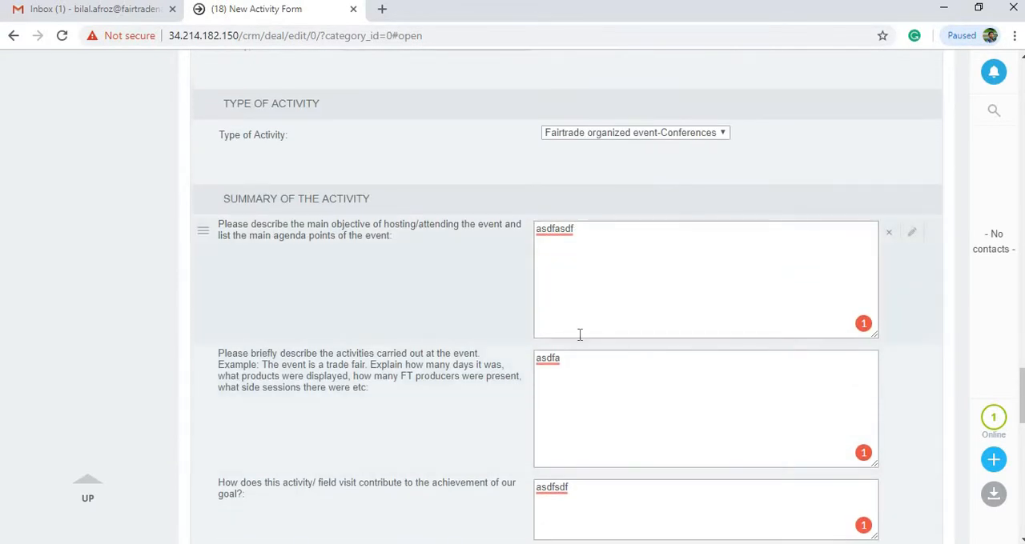
{"action": "scroll", "coordinate": [579, 334], "scroll_direction": "down", "scroll_amount": 2}
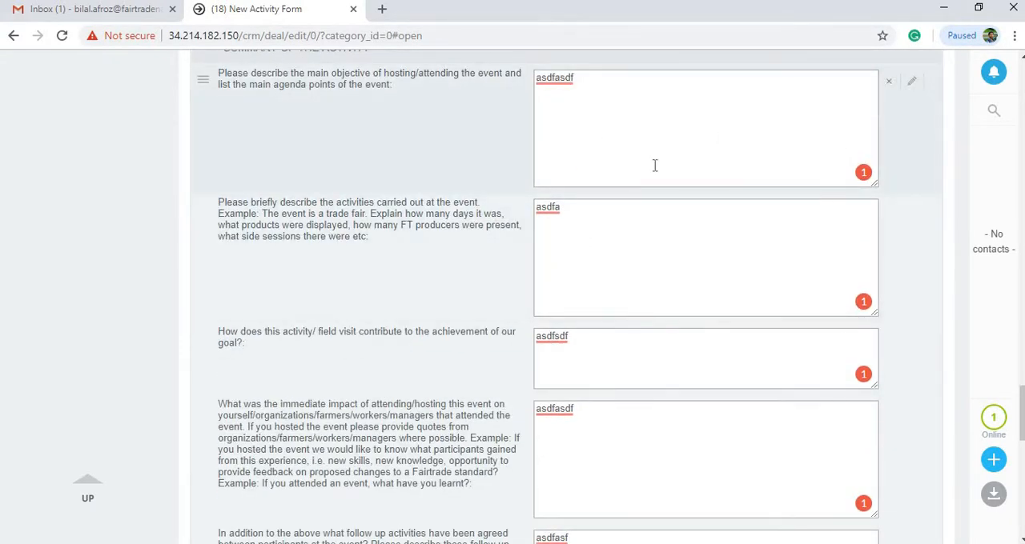
{"action": "scroll", "coordinate": [679, 307], "scroll_direction": "down", "scroll_amount": 7}
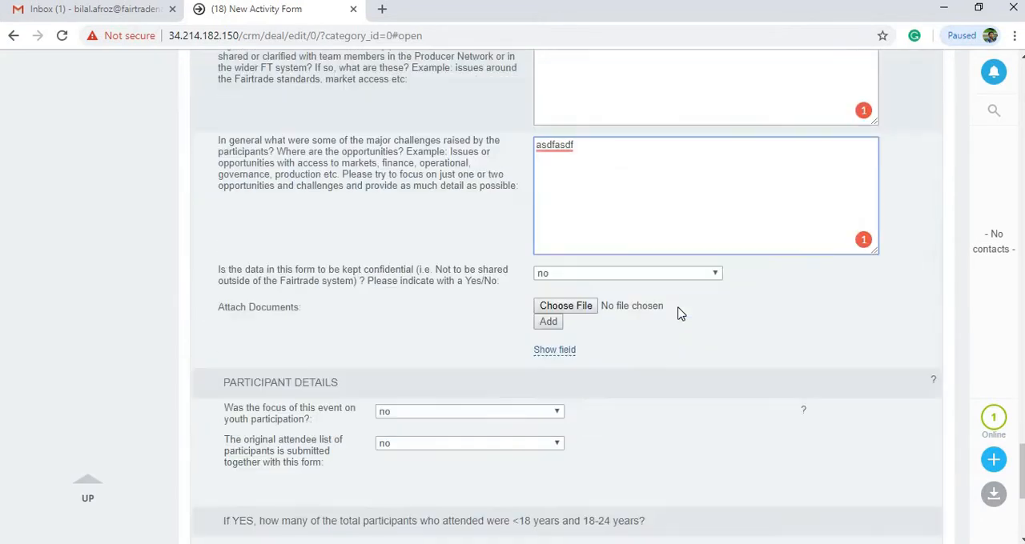
{"action": "scroll", "coordinate": [146, 261], "scroll_direction": "up", "scroll_amount": 15}
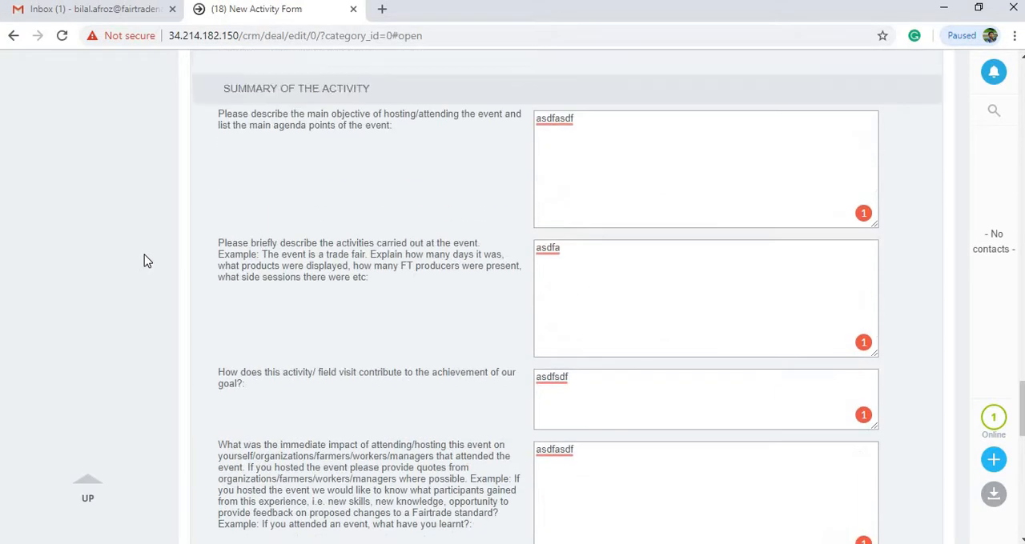
{"action": "scroll", "coordinate": [294, 286], "scroll_direction": "up", "scroll_amount": 5}
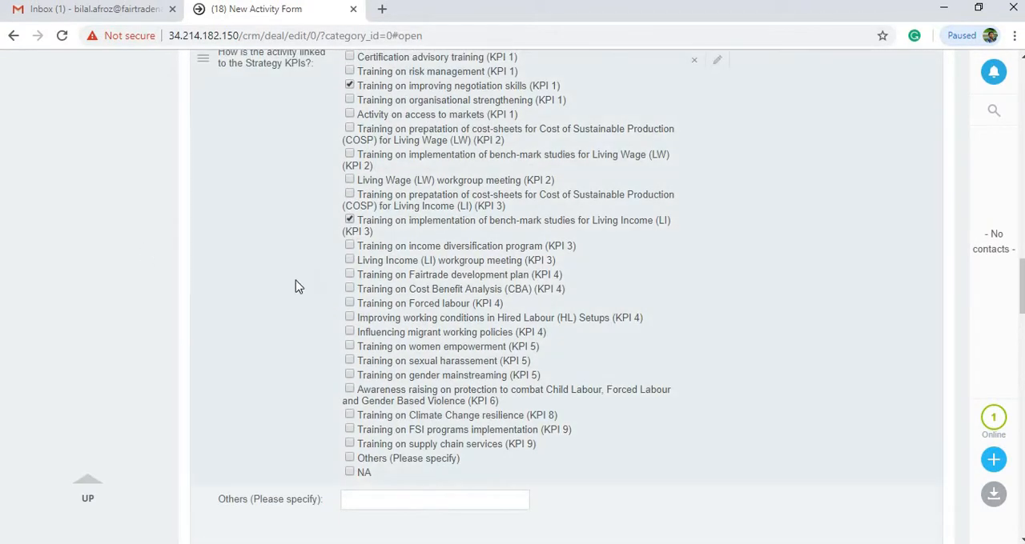
{"action": "scroll", "coordinate": [294, 286], "scroll_direction": "down", "scroll_amount": 8}
{"action": "scroll", "coordinate": [295, 286], "scroll_direction": "down", "scroll_amount": 6}
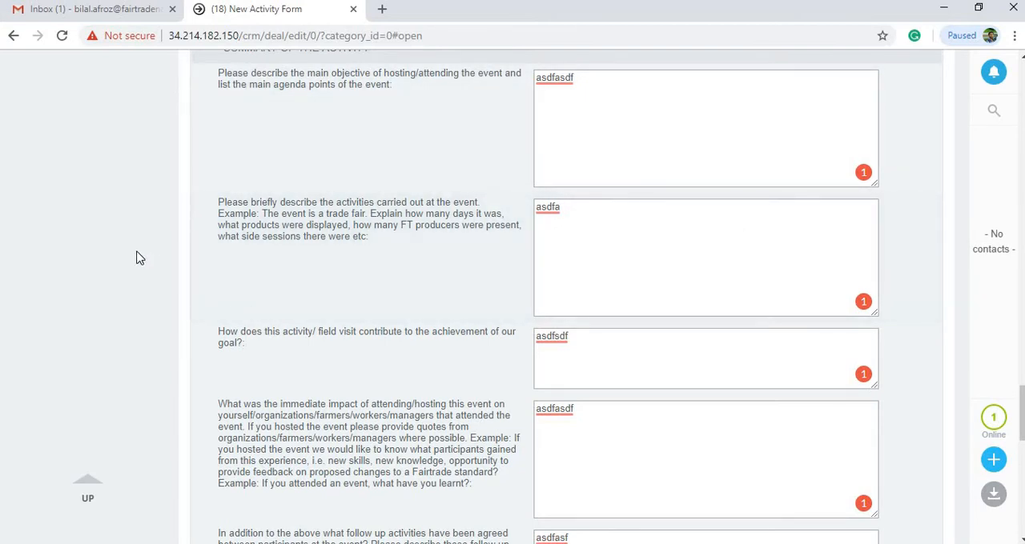
{"action": "scroll", "coordinate": [136, 258], "scroll_direction": "down", "scroll_amount": 5}
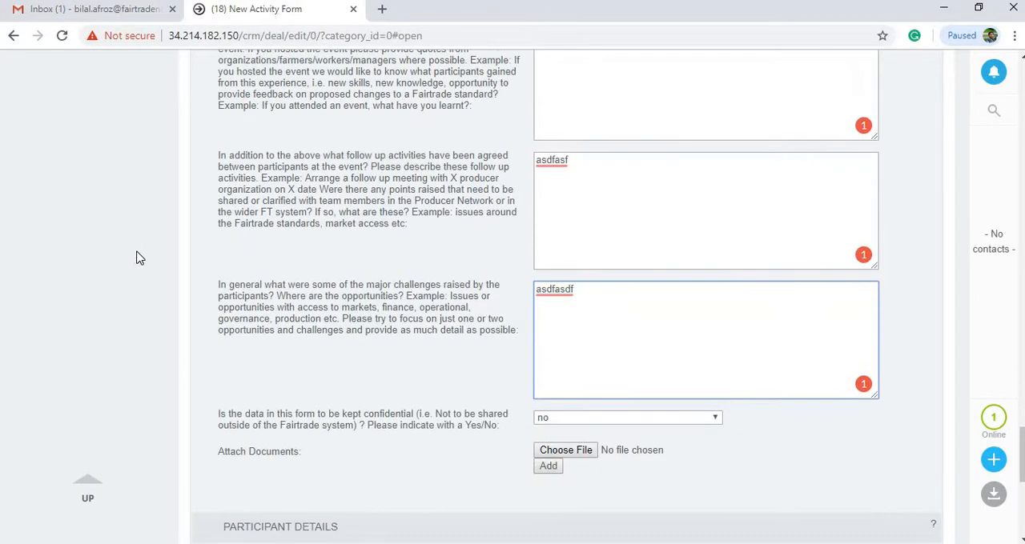
{"action": "scroll", "coordinate": [136, 258], "scroll_direction": "down", "scroll_amount": 3}
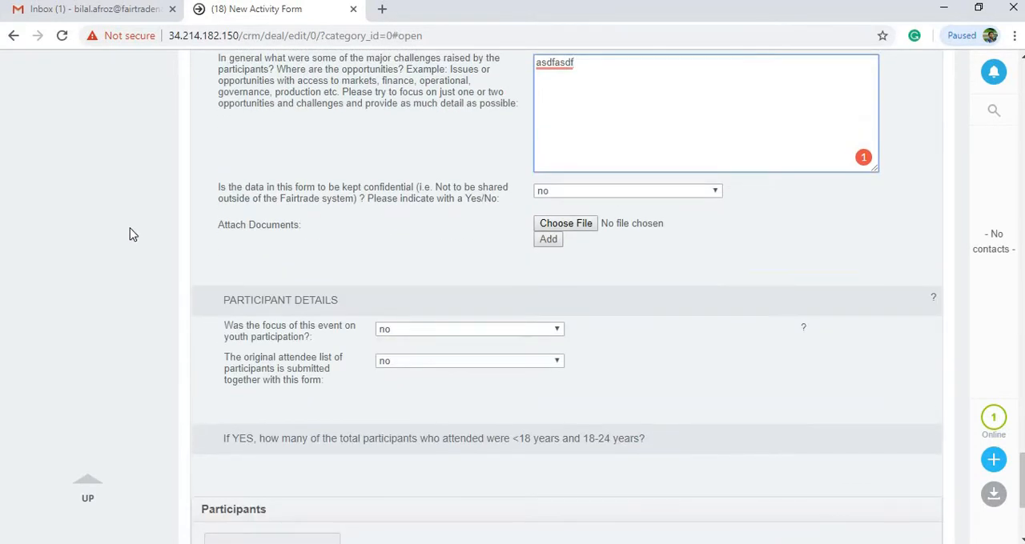
{"action": "scroll", "coordinate": [112, 217], "scroll_direction": "down", "scroll_amount": 2}
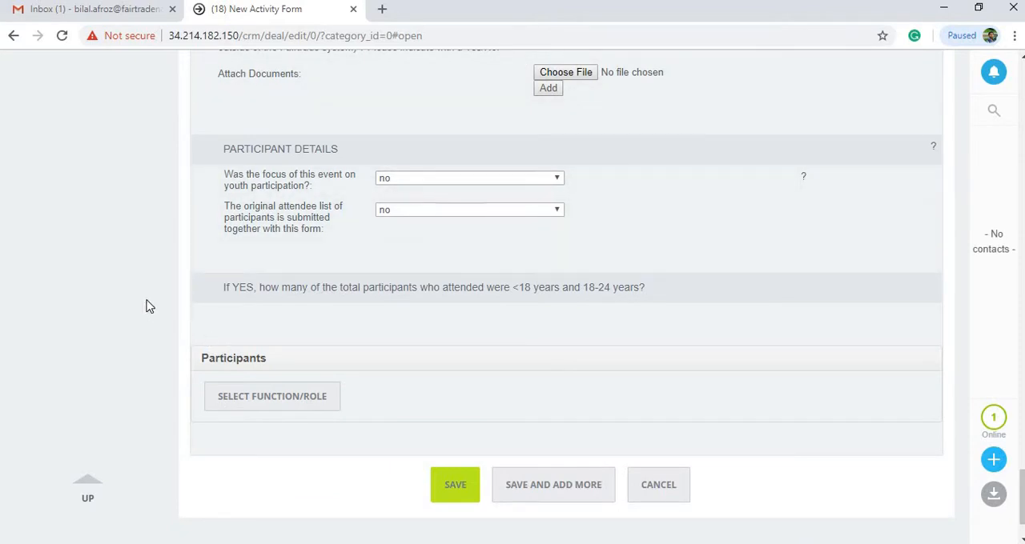
{"action": "scroll", "coordinate": [44, 280], "scroll_direction": "down", "scroll_amount": 1}
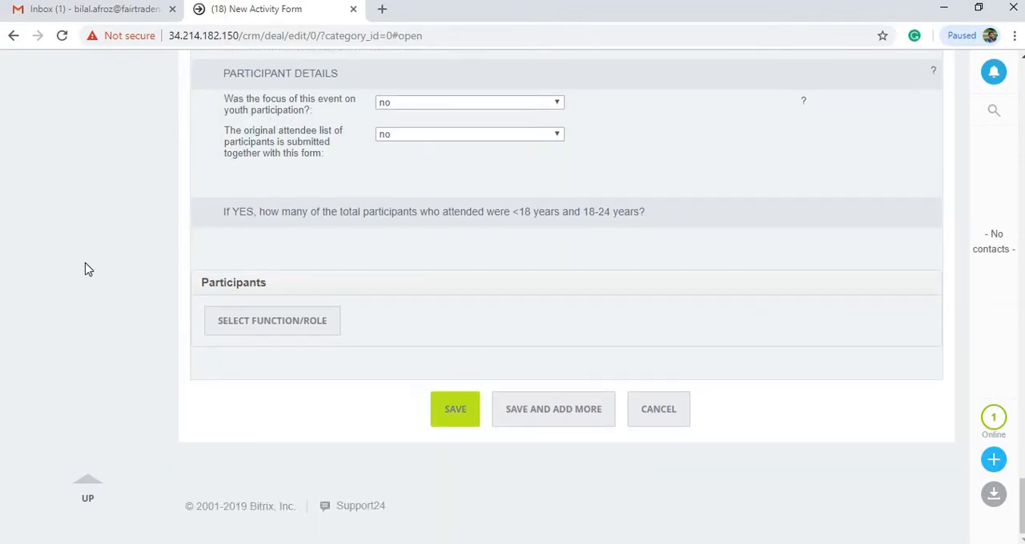
{"action": "scroll", "coordinate": [88, 269], "scroll_direction": "up", "scroll_amount": 20}
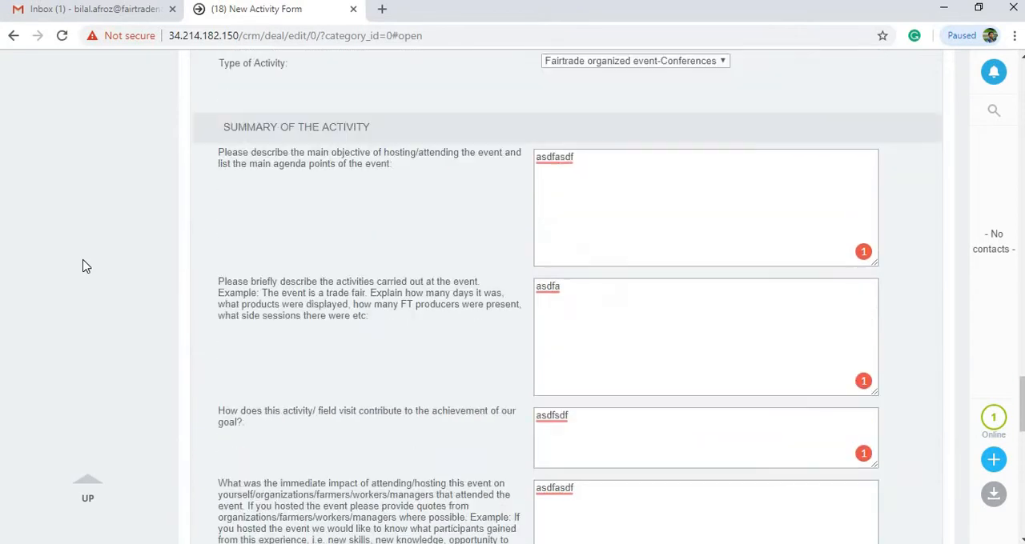
{"action": "scroll", "coordinate": [86, 266], "scroll_direction": "up", "scroll_amount": 10}
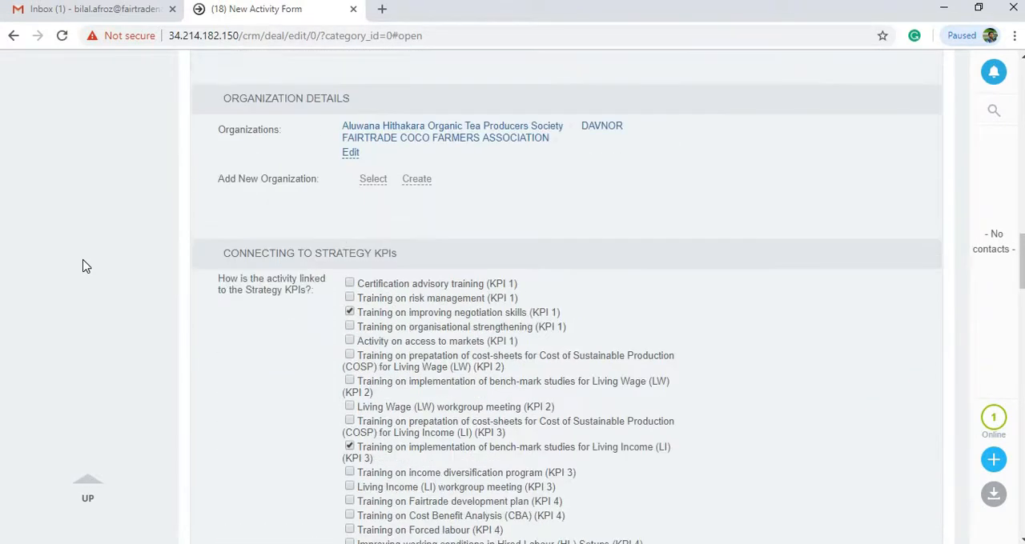
{"action": "scroll", "coordinate": [103, 290], "scroll_direction": "down", "scroll_amount": 20}
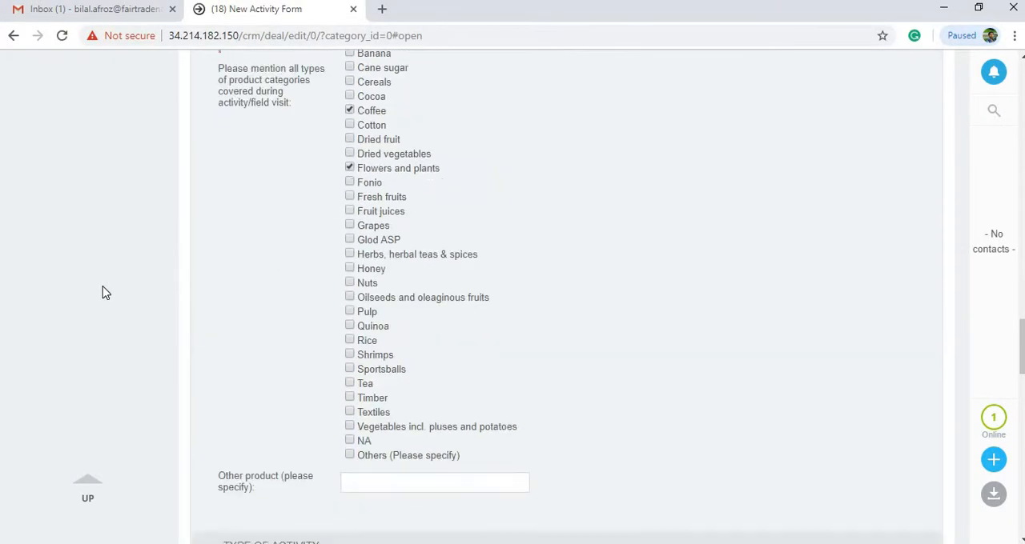
Add the participant roles "FT SPO/CP: farmer" and "FT SPO/CP: Management representative of SPO/PB" to the form
{"action": "scroll", "coordinate": [102, 290], "scroll_direction": "down", "scroll_amount": 5}
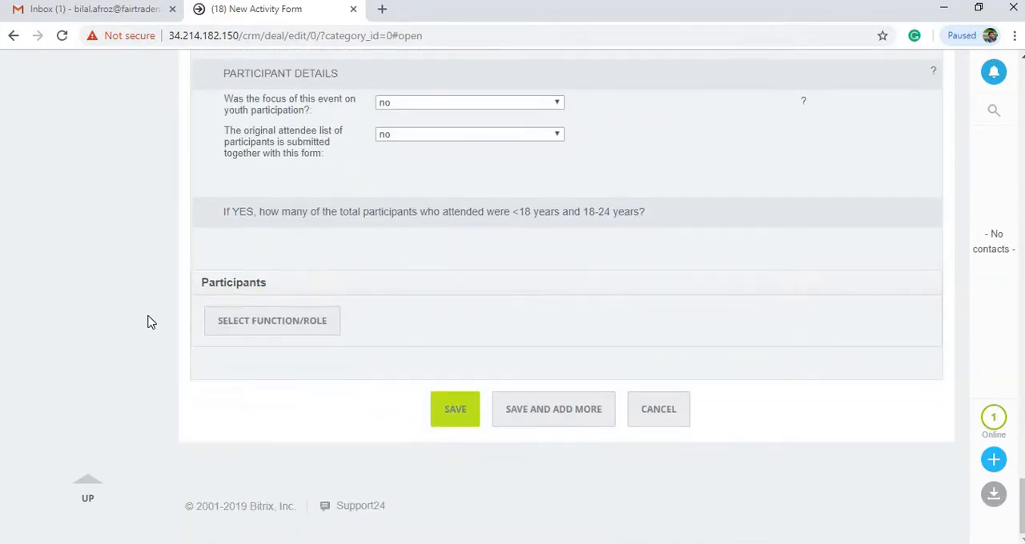
{"action": "left_click", "coordinate": [273, 322]}
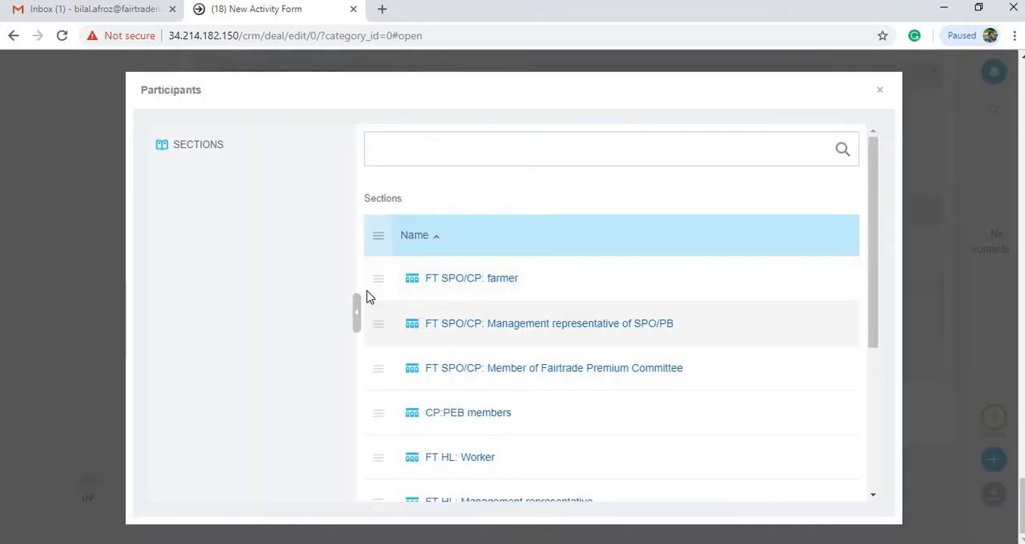
{"action": "left_click", "coordinate": [377, 281]}
{"action": "scroll", "coordinate": [381, 328], "scroll_direction": "down", "scroll_amount": 1}
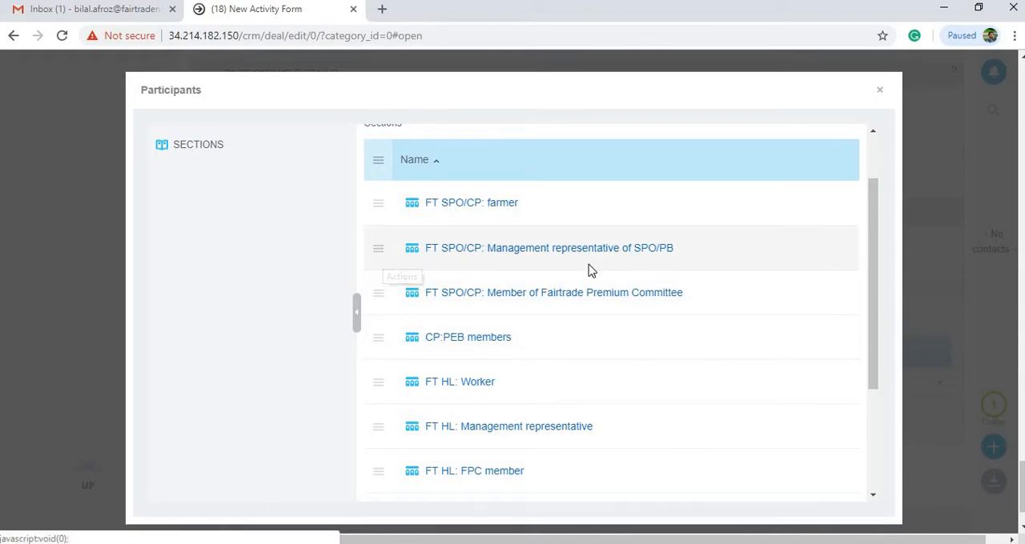
{"action": "left_click", "coordinate": [376, 256]}
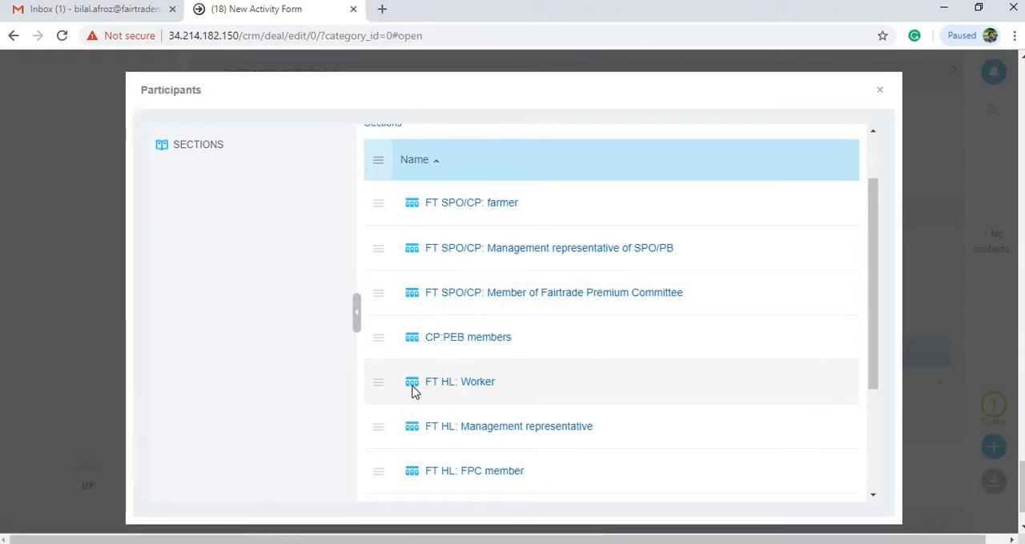
{"action": "left_click", "coordinate": [879, 91]}
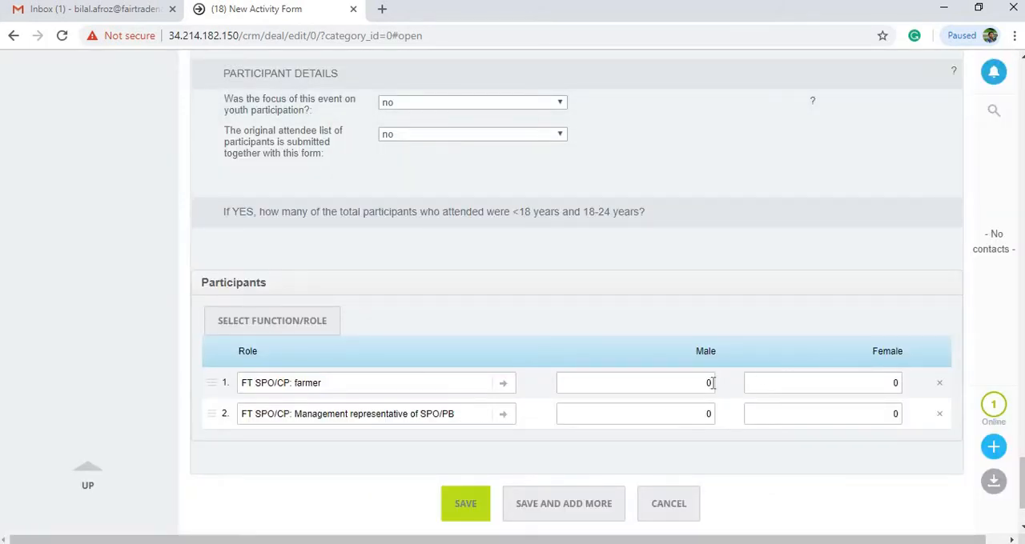
Set the number of farmer participants to 15 male and 5 female
{"action": "double_click", "coordinate": [683, 384]}
{"action": "key", "text": "BackSpace"}
{"action": "type", "text": "15"}
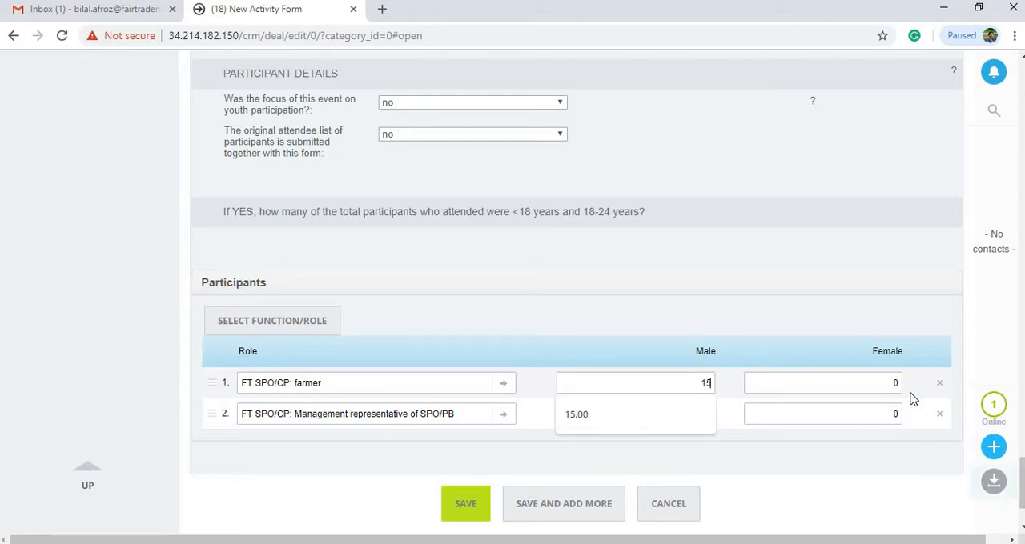
{"action": "left_click", "coordinate": [859, 383]}
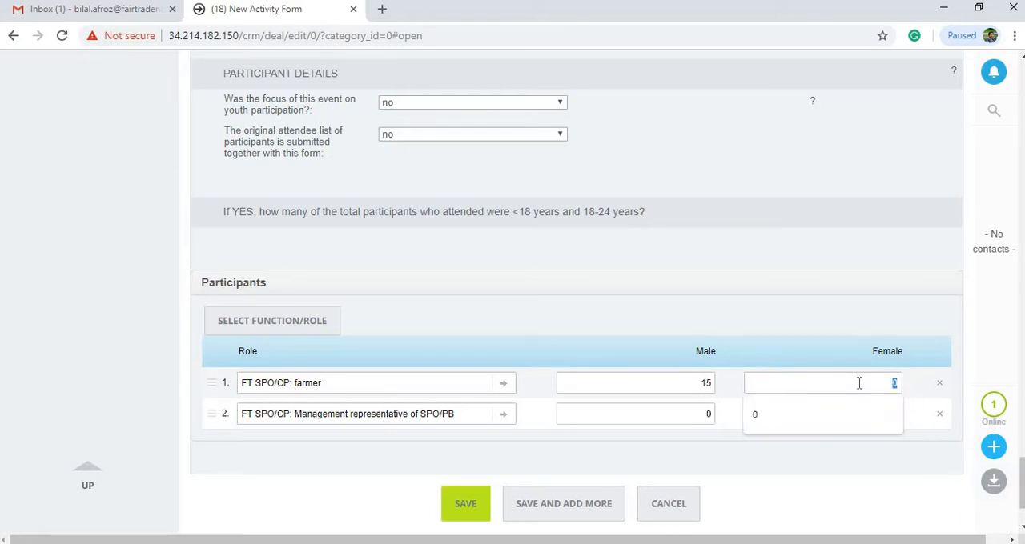
Set the number of SPO/PB management representatives to 4 male and 2 female
{"action": "left_click", "coordinate": [705, 414]}
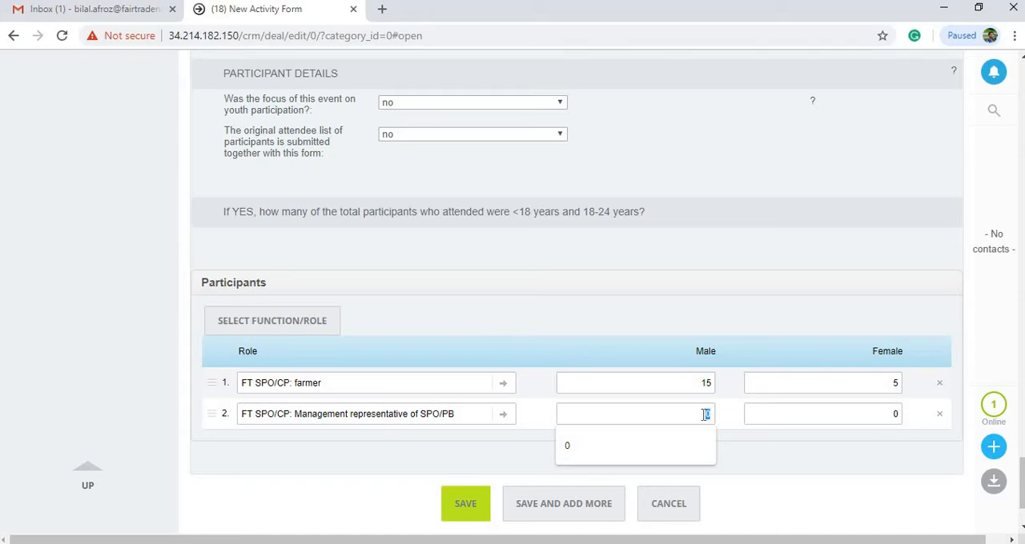
{"action": "type", "text": "4"}
{"action": "left_click", "coordinate": [880, 418]}
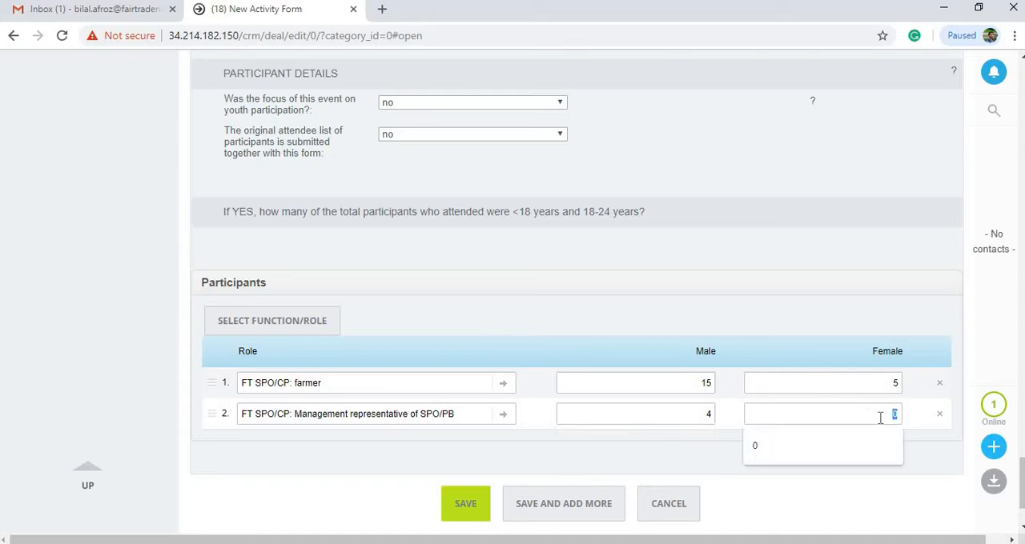
{"action": "type", "text": "2"}
{"action": "left_click", "coordinate": [50, 339]}
Check the completed activity form from travel details to participants and save it
{"action": "scroll", "coordinate": [50, 338], "scroll_direction": "up", "scroll_amount": 15}
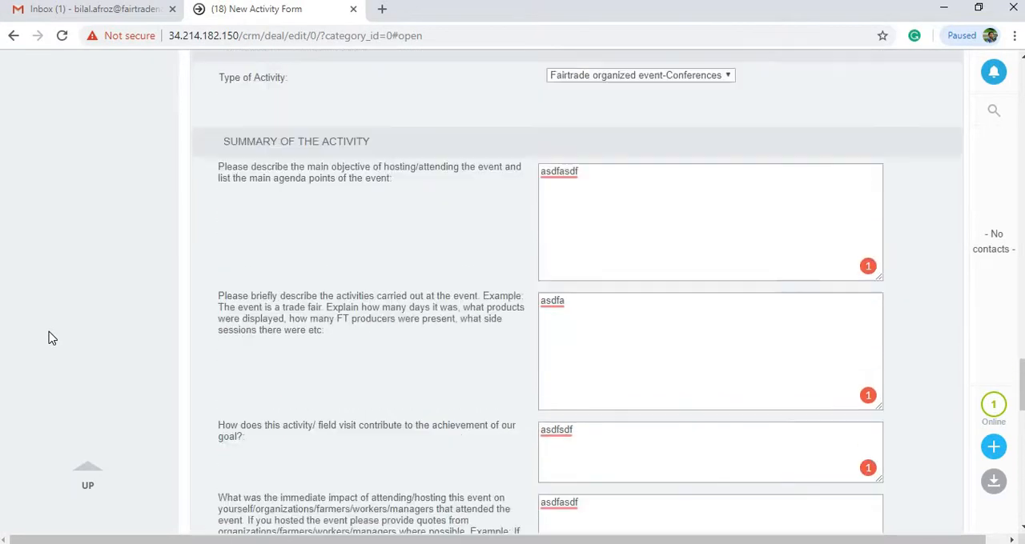
{"action": "scroll", "coordinate": [50, 339], "scroll_direction": "up", "scroll_amount": 20}
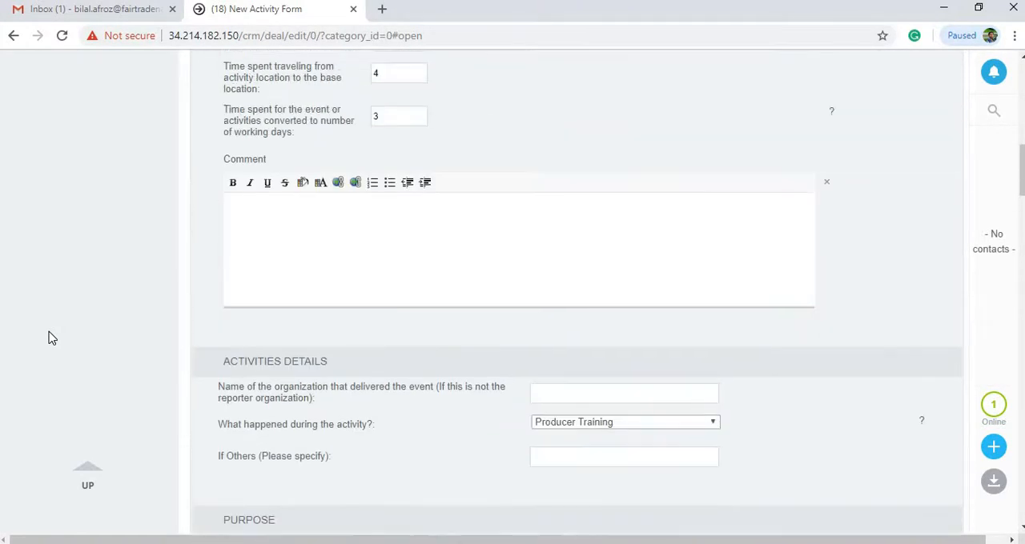
{"action": "scroll", "coordinate": [50, 339], "scroll_direction": "up", "scroll_amount": 10}
{"action": "scroll", "coordinate": [51, 339], "scroll_direction": "down", "scroll_amount": 8}
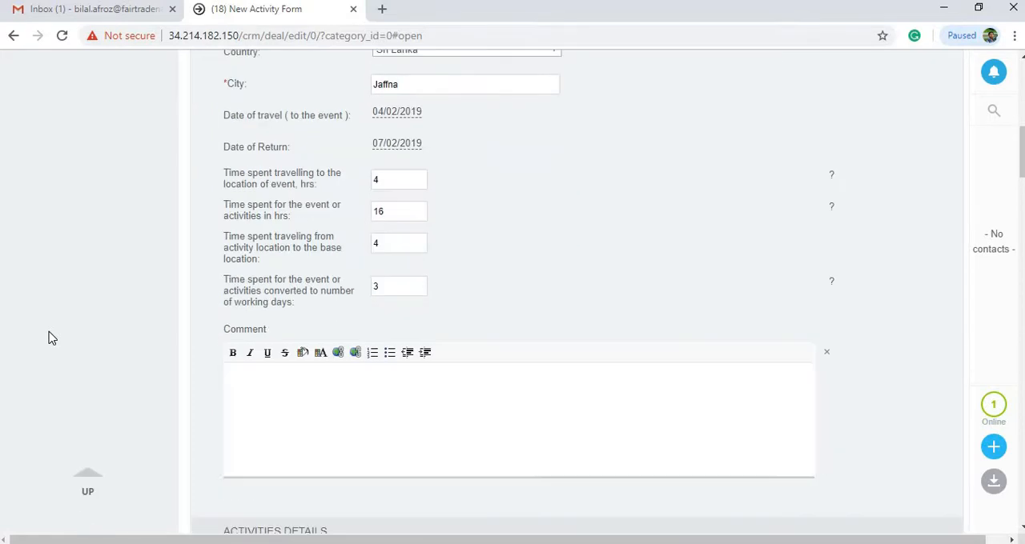
{"action": "scroll", "coordinate": [51, 339], "scroll_direction": "down", "scroll_amount": 20}
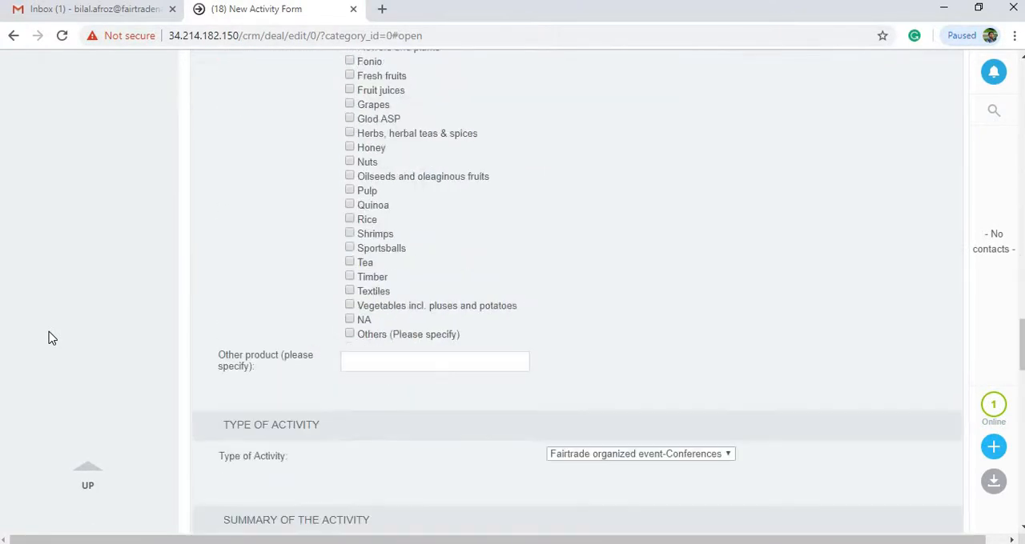
{"action": "scroll", "coordinate": [50, 338], "scroll_direction": "down", "scroll_amount": 15}
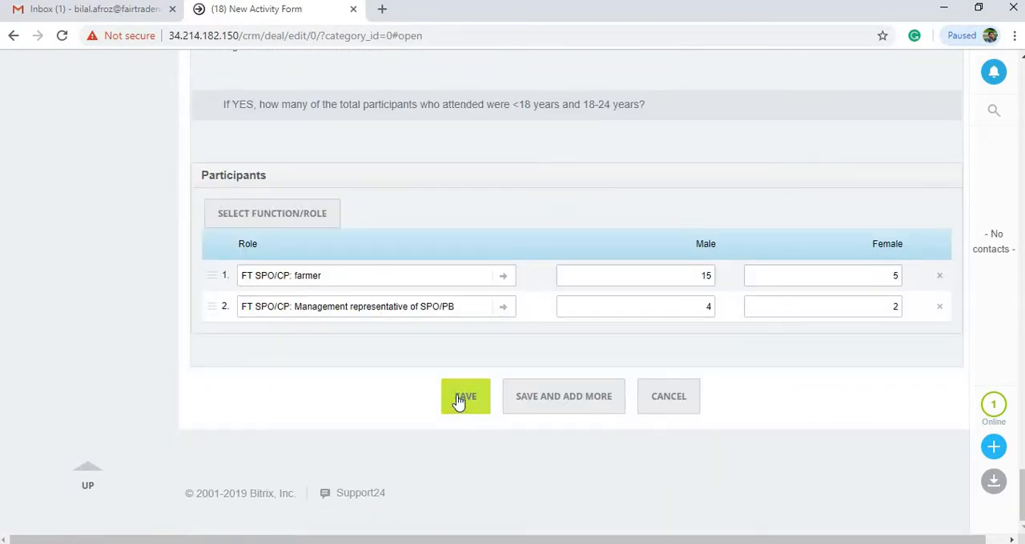
{"action": "left_click", "coordinate": [460, 401]}
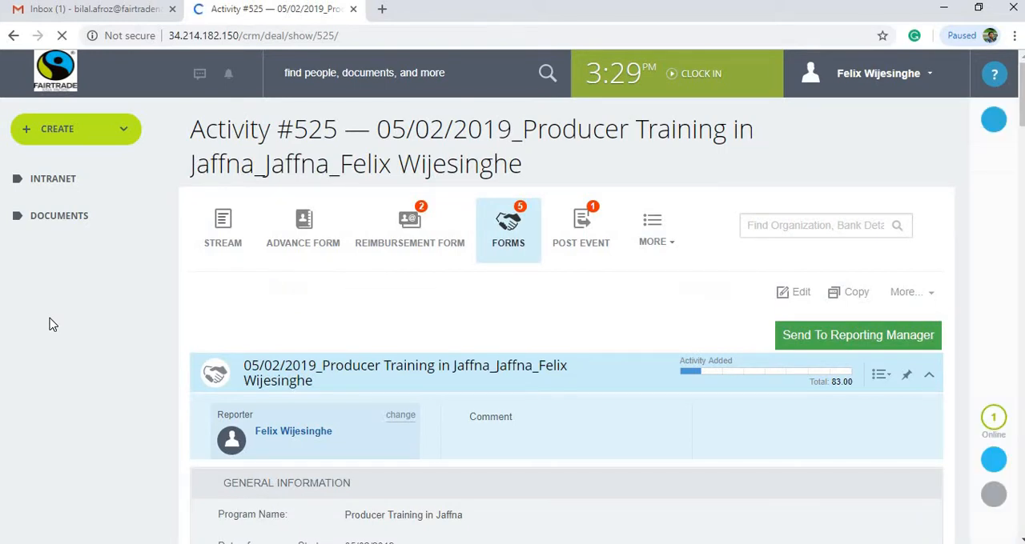
Review the saved activity's general information, activity details, purpose and participants table
{"action": "scroll", "coordinate": [50, 325], "scroll_direction": "down", "scroll_amount": 5}
{"action": "scroll", "coordinate": [52, 324], "scroll_direction": "up", "scroll_amount": 5}
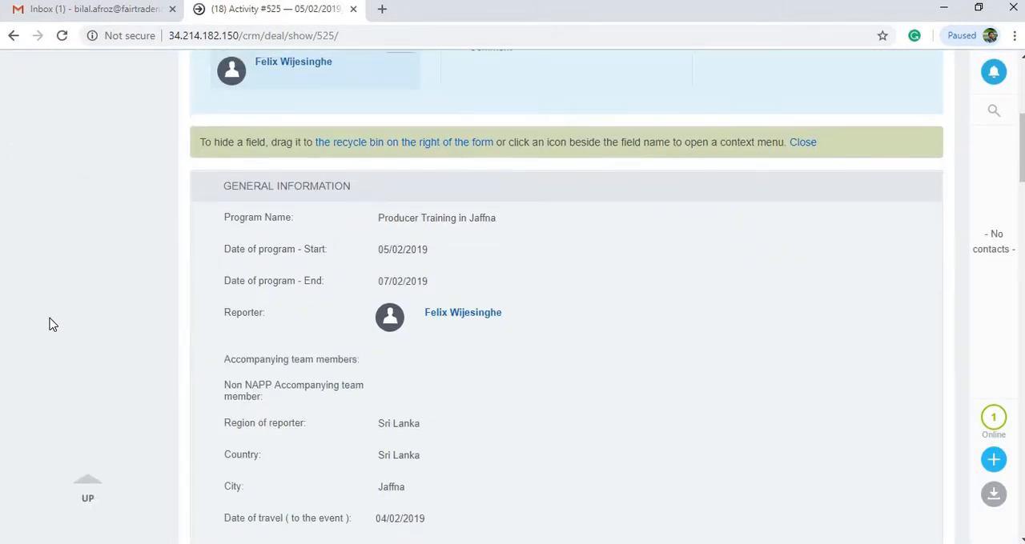
{"action": "scroll", "coordinate": [53, 324], "scroll_direction": "down", "scroll_amount": 7}
{"action": "scroll", "coordinate": [49, 325], "scroll_direction": "down", "scroll_amount": 20}
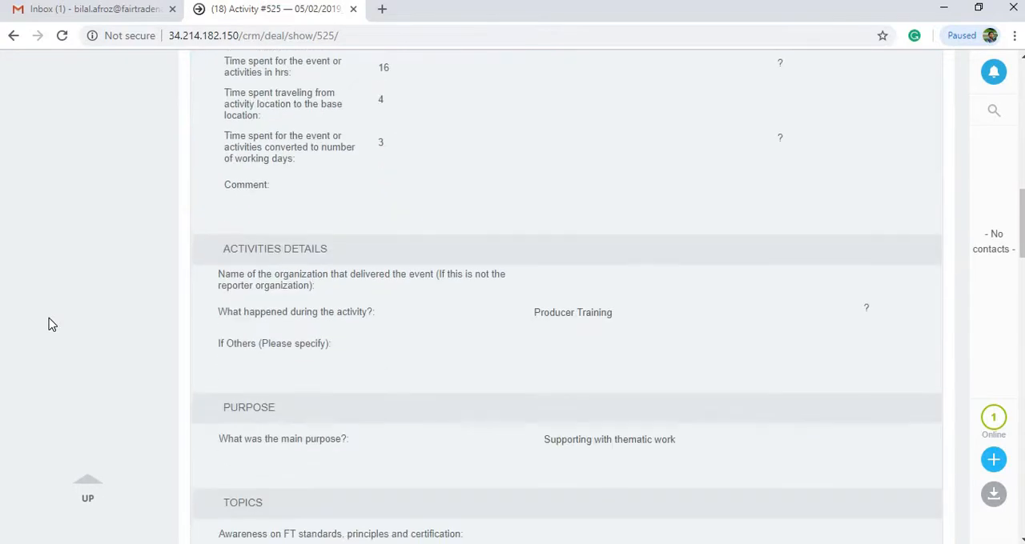
{"action": "scroll", "coordinate": [49, 324], "scroll_direction": "down", "scroll_amount": 4}
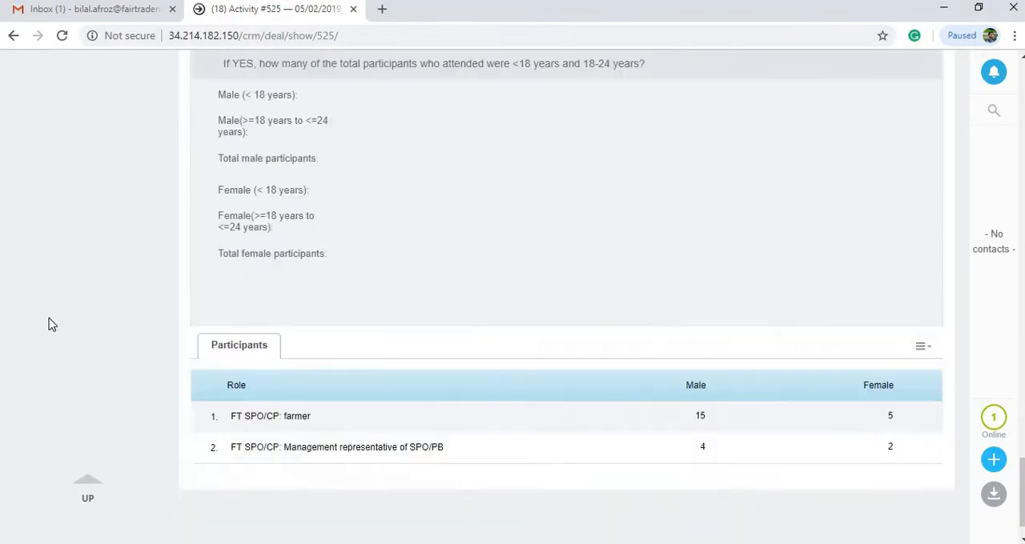
{"action": "scroll", "coordinate": [50, 325], "scroll_direction": "up", "scroll_amount": 18}
{"action": "scroll", "coordinate": [49, 324], "scroll_direction": "up", "scroll_amount": 15}
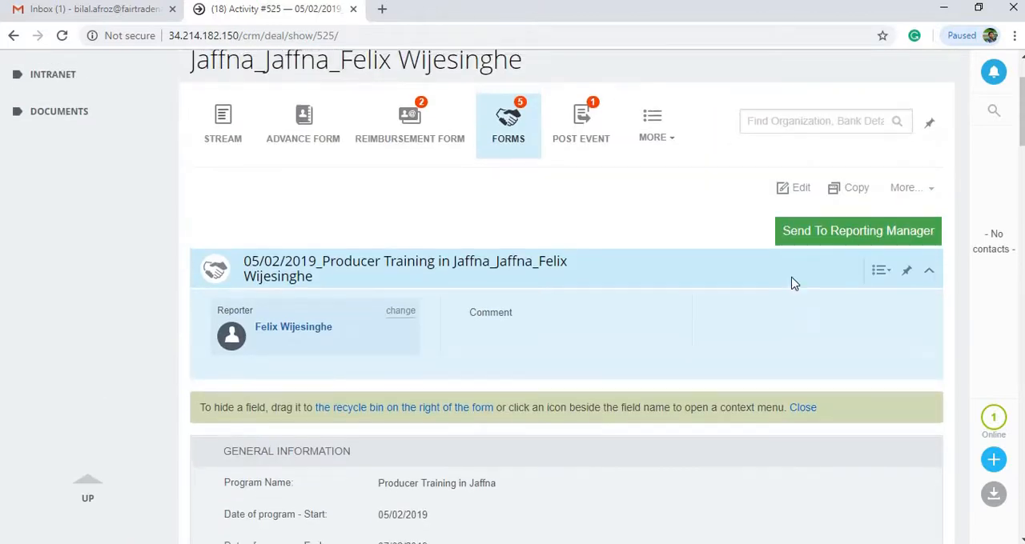
{"action": "scroll", "coordinate": [793, 284], "scroll_direction": "up", "scroll_amount": 1}
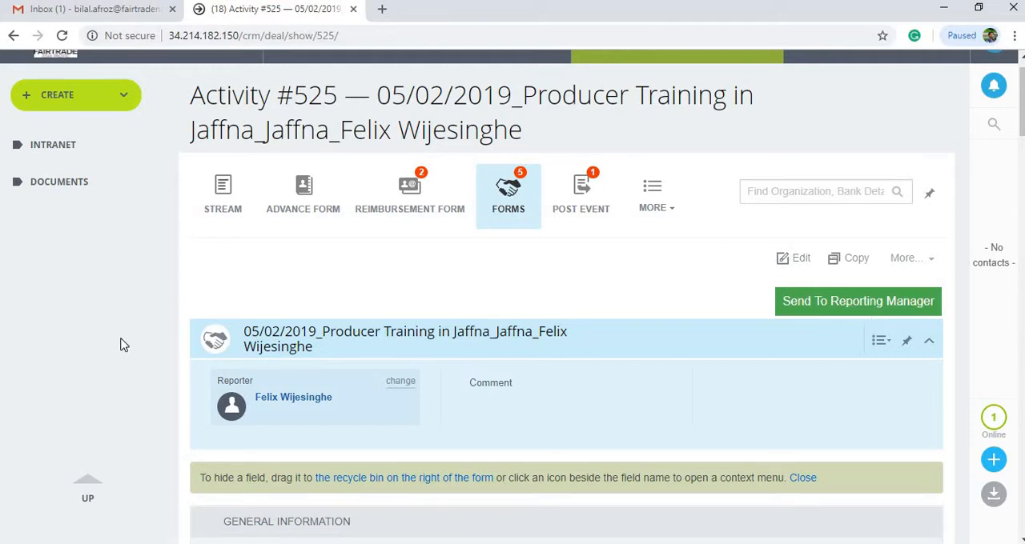
Send the Producer Training in Jaffna activity to the reporting manager
{"action": "scroll", "coordinate": [120, 344], "scroll_direction": "down", "scroll_amount": 10}
{"action": "scroll", "coordinate": [121, 346], "scroll_direction": "up", "scroll_amount": 10}
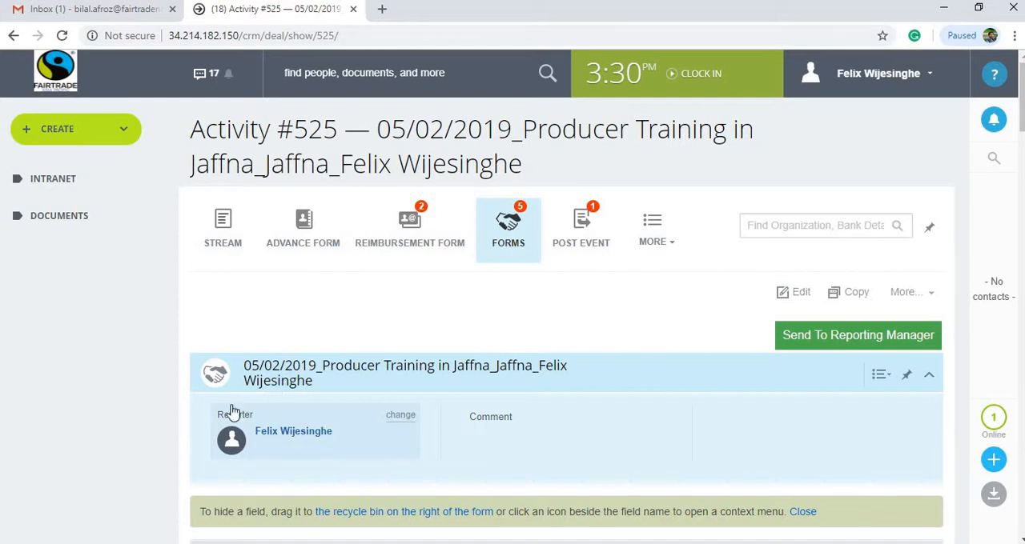
{"action": "scroll", "coordinate": [160, 451], "scroll_direction": "down", "scroll_amount": 2}
{"action": "scroll", "coordinate": [164, 450], "scroll_direction": "up", "scroll_amount": 2}
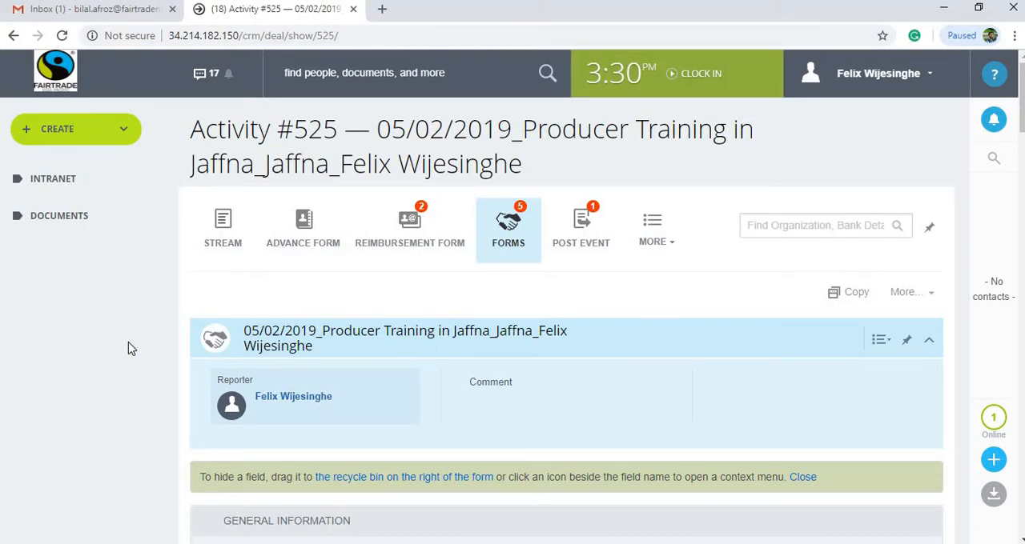
{"action": "scroll", "coordinate": [130, 347], "scroll_direction": "down", "scroll_amount": 4}
{"action": "scroll", "coordinate": [130, 348], "scroll_direction": "up", "scroll_amount": 4}
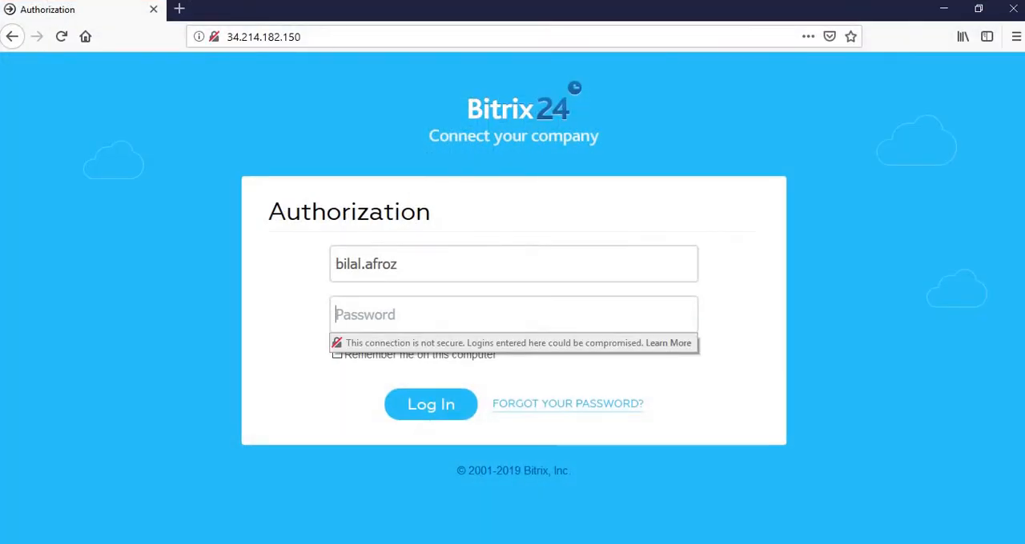
Switch to Firefox, enter the account password to log in to Bitrix24, and decline saving the login
{"action": "left_click", "coordinate": [430, 319]}
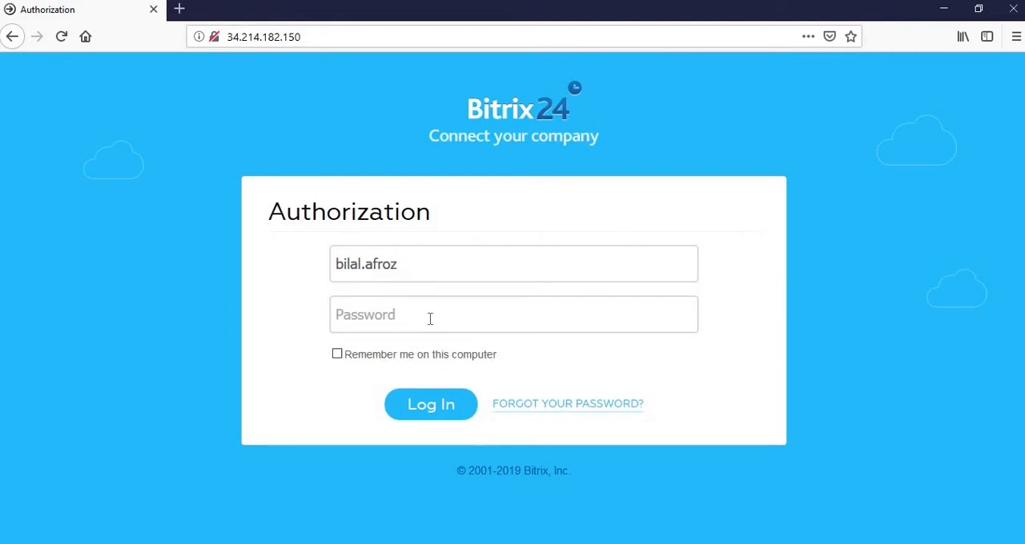
{"action": "type", "text": "••"}
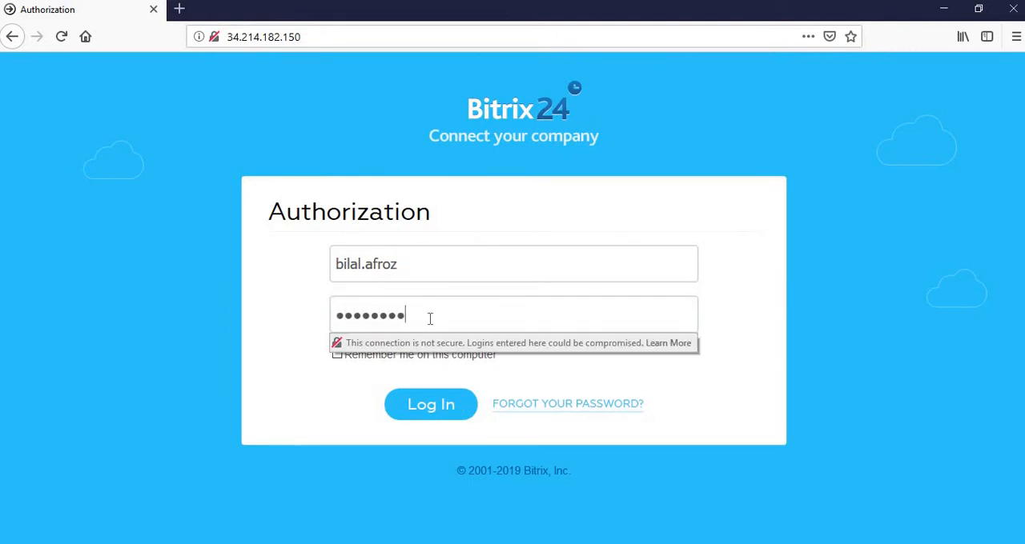
{"action": "key", "text": "Return"}
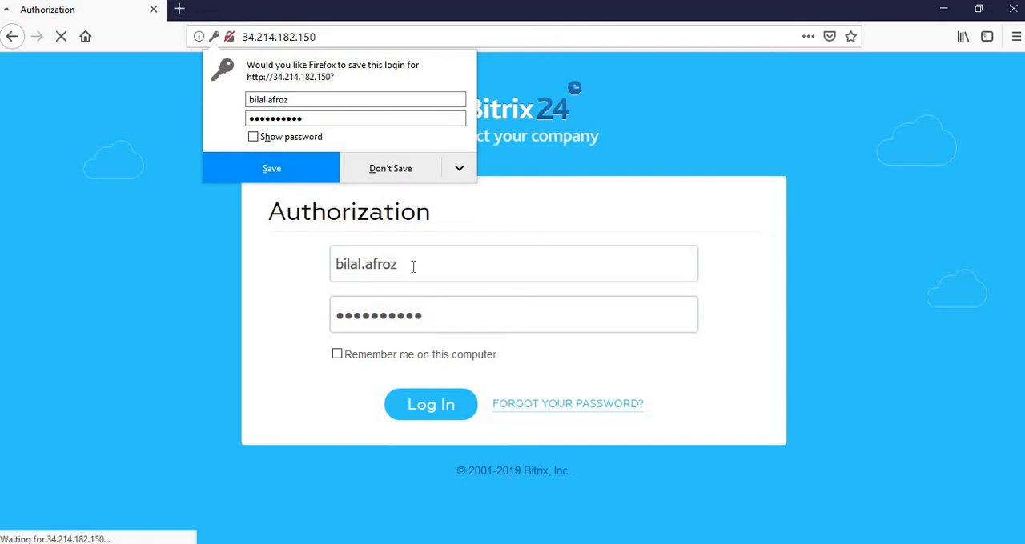
{"action": "left_click", "coordinate": [398, 174]}
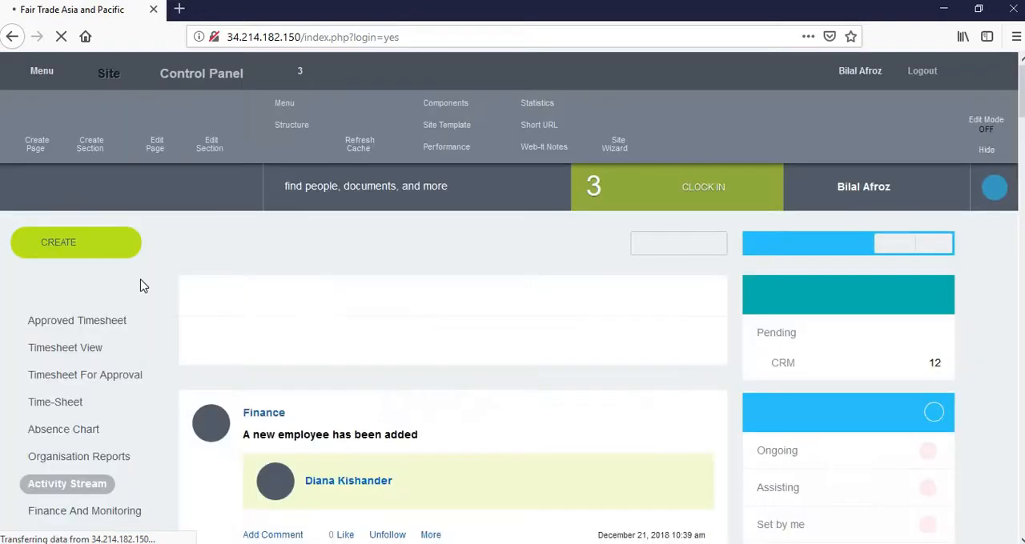
Open the workflow assignments and go to the document linked in the approval task for the Jaffna producer training
{"action": "scroll", "coordinate": [102, 401], "scroll_direction": "down", "scroll_amount": 1}
{"action": "scroll", "coordinate": [102, 400], "scroll_direction": "down", "scroll_amount": 2}
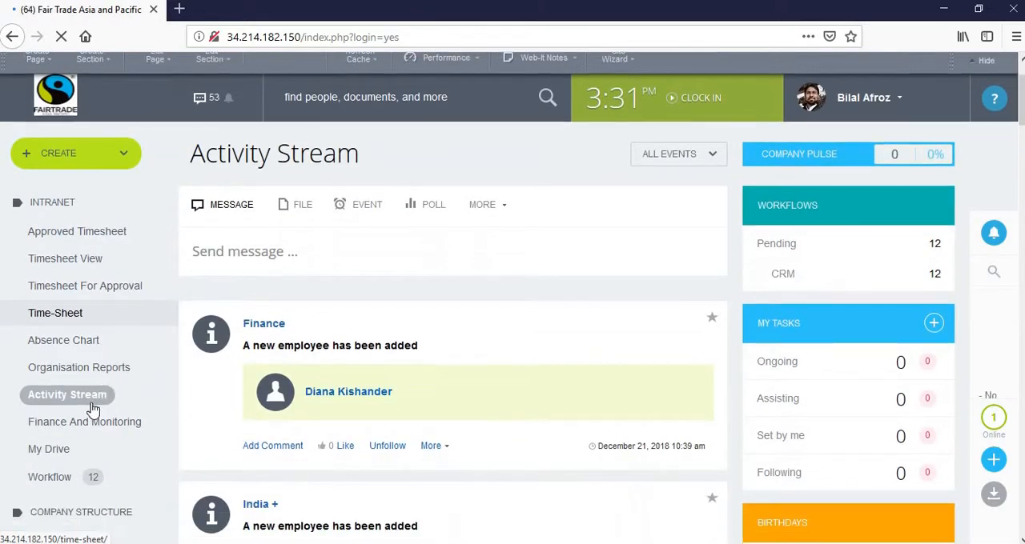
{"action": "left_click", "coordinate": [48, 415]}
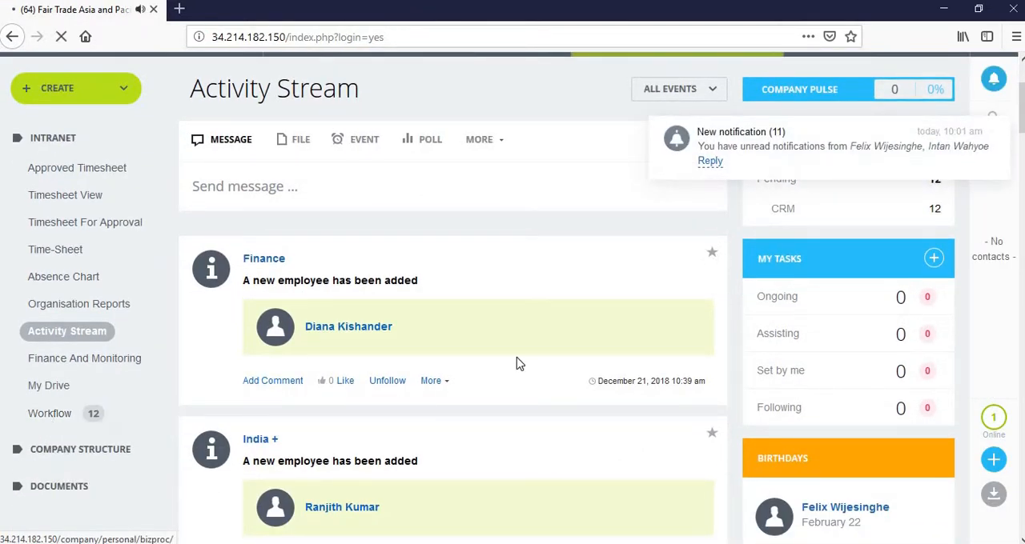
{"action": "scroll", "coordinate": [517, 363], "scroll_direction": "down", "scroll_amount": 5}
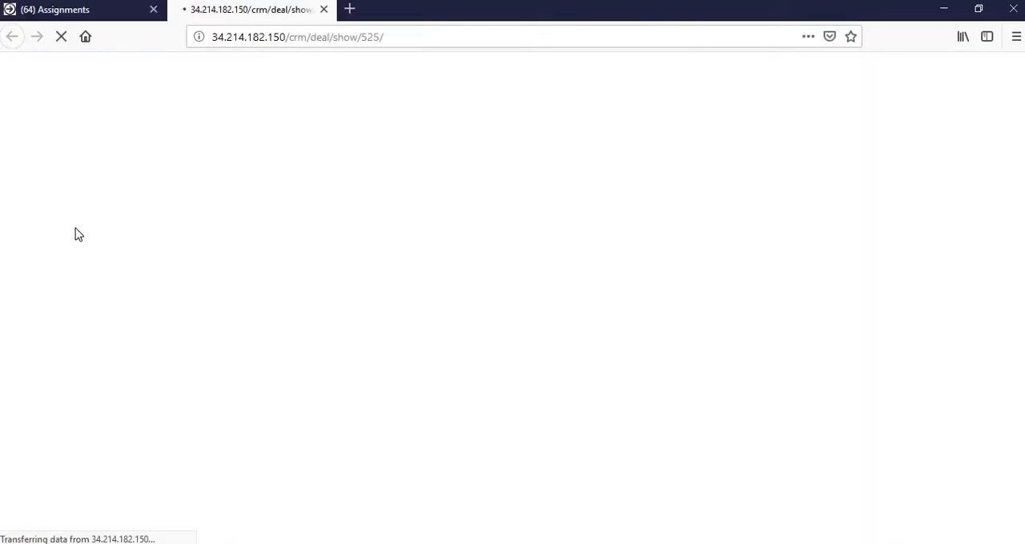
Review the submitted activity's general information, strategy KPIs, product categories and participants, and close its tab to return to the approval task
{"action": "scroll", "coordinate": [83, 259], "scroll_direction": "down", "scroll_amount": 8}
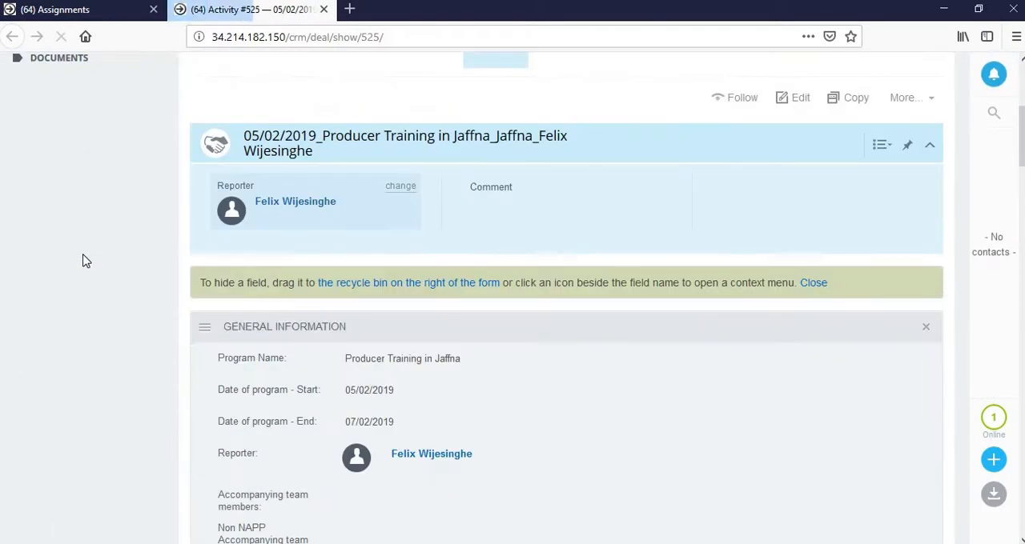
{"action": "scroll", "coordinate": [86, 261], "scroll_direction": "down", "scroll_amount": 20}
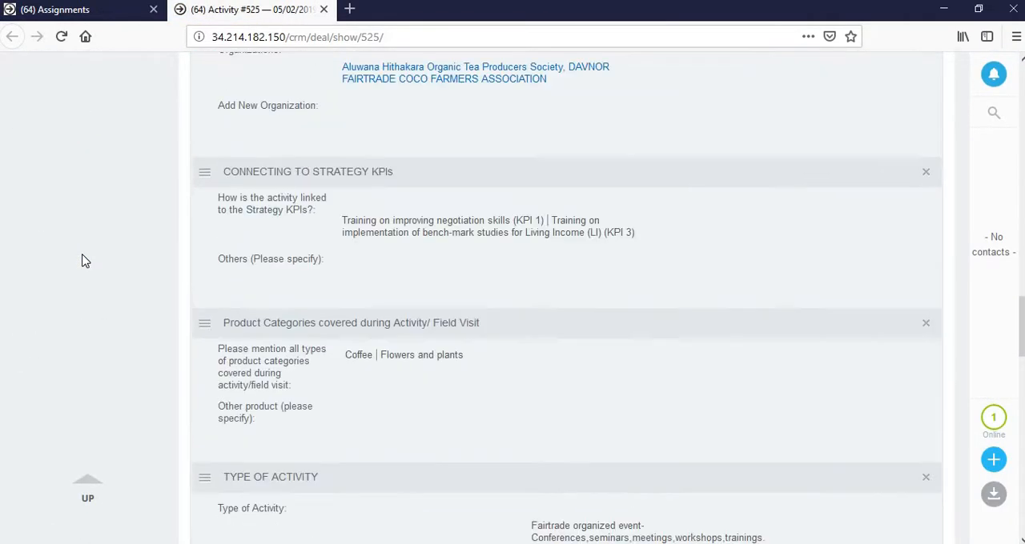
{"action": "scroll", "coordinate": [83, 261], "scroll_direction": "down", "scroll_amount": 2}
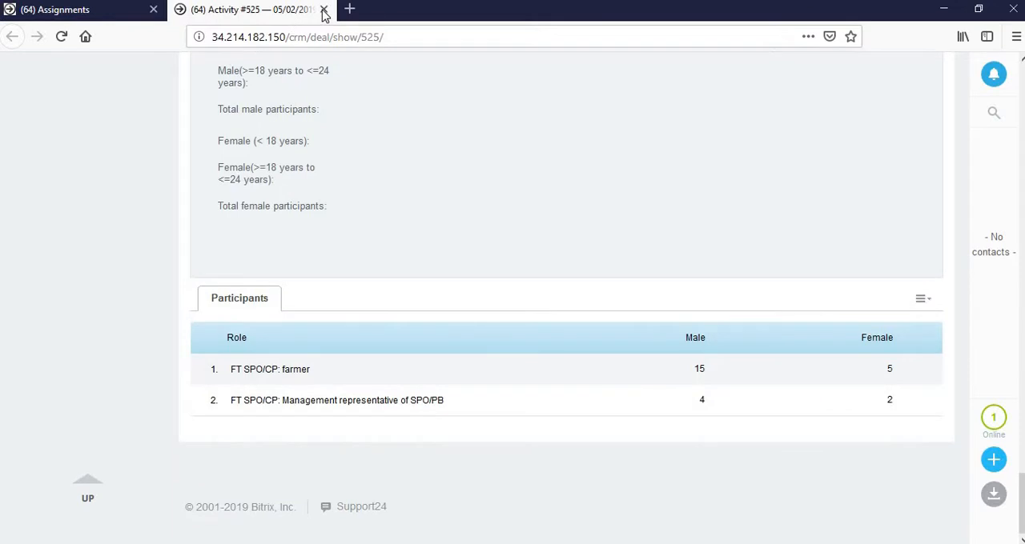
{"action": "scroll", "coordinate": [292, 293], "scroll_direction": "up", "scroll_amount": 3}
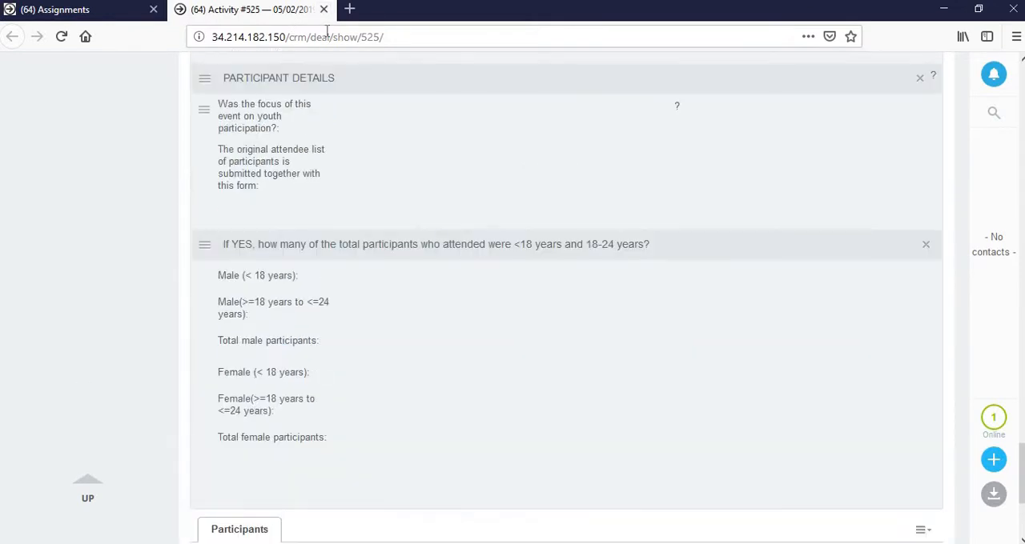
{"action": "left_click", "coordinate": [324, 9]}
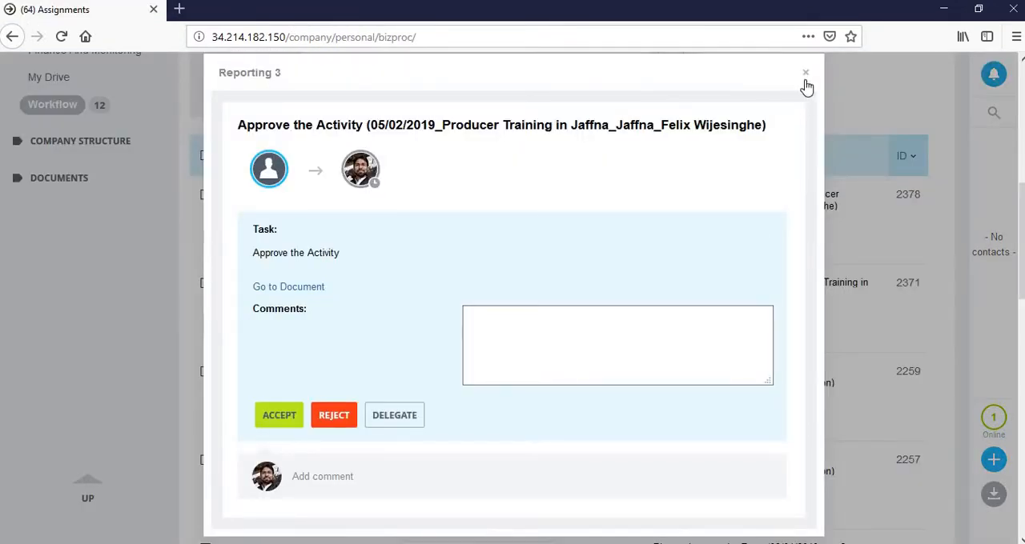
Close the approval task, switch to Chrome and examine the Jaffna training's stage changes in the activity stream
{"action": "left_click", "coordinate": [804, 73]}
{"action": "scroll", "coordinate": [97, 358], "scroll_direction": "down", "scroll_amount": 2}
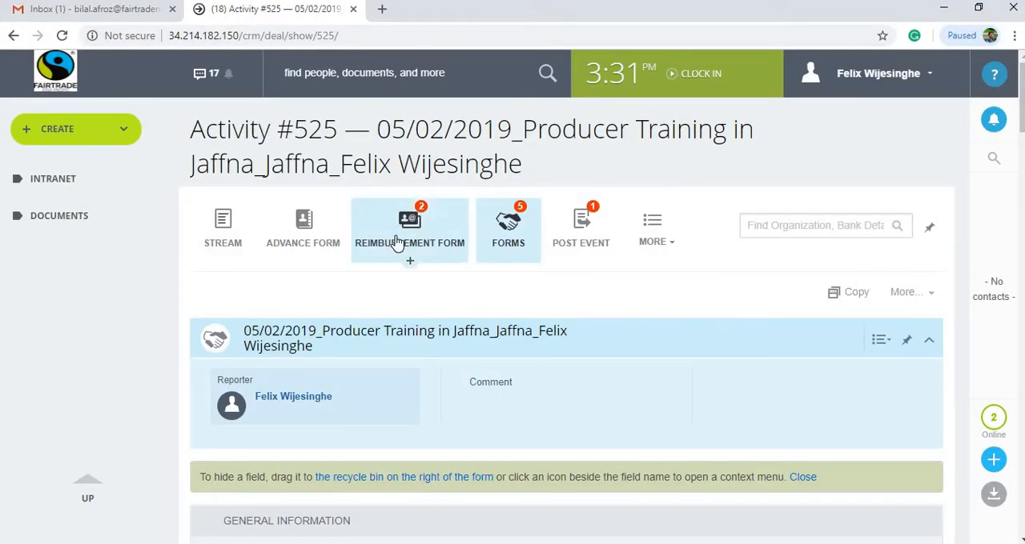
{"action": "left_click", "coordinate": [232, 232]}
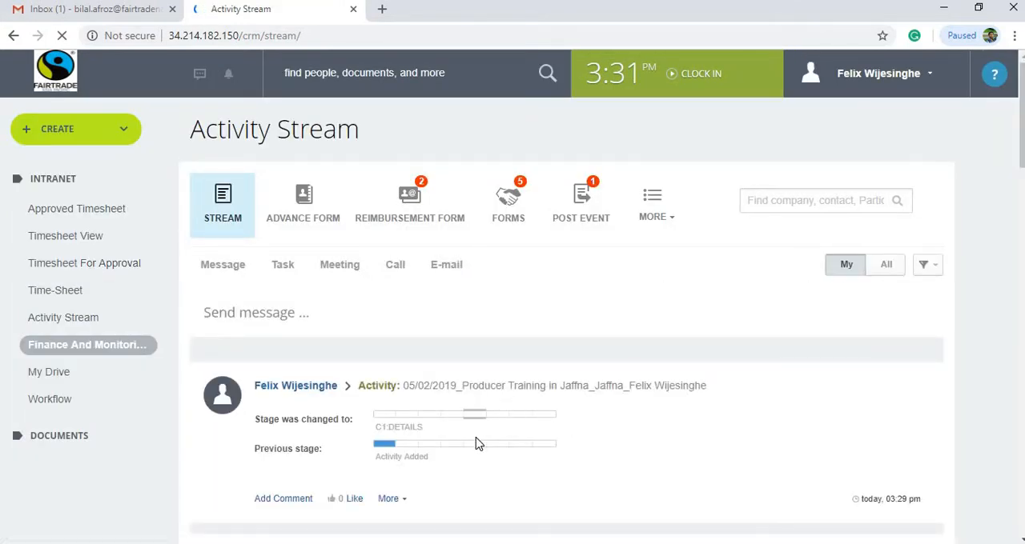
{"action": "scroll", "coordinate": [479, 444], "scroll_direction": "down", "scroll_amount": 4}
{"action": "scroll", "coordinate": [478, 445], "scroll_direction": "up", "scroll_amount": 3}
{"action": "scroll", "coordinate": [563, 407], "scroll_direction": "down", "scroll_amount": 1}
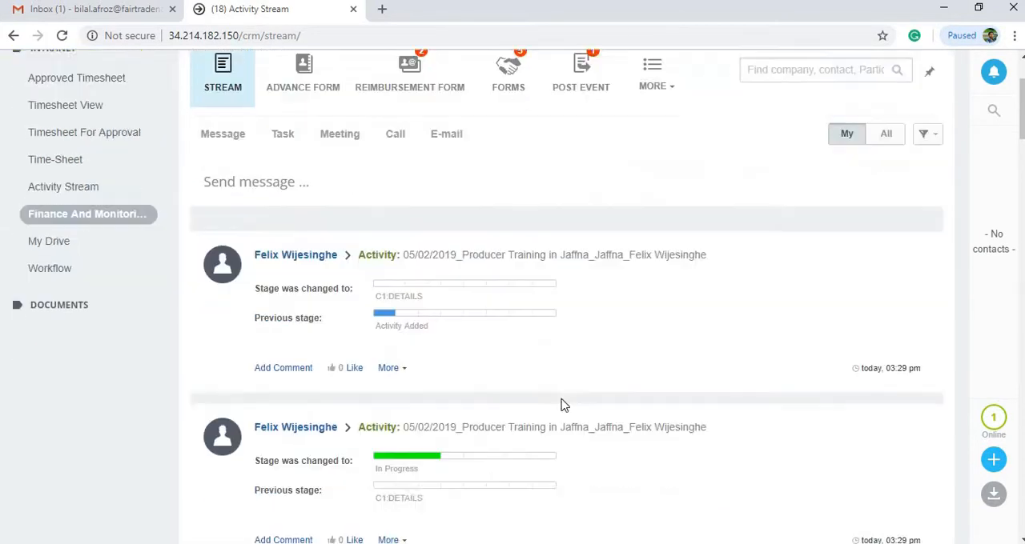
{"action": "scroll", "coordinate": [563, 407], "scroll_direction": "down", "scroll_amount": 2}
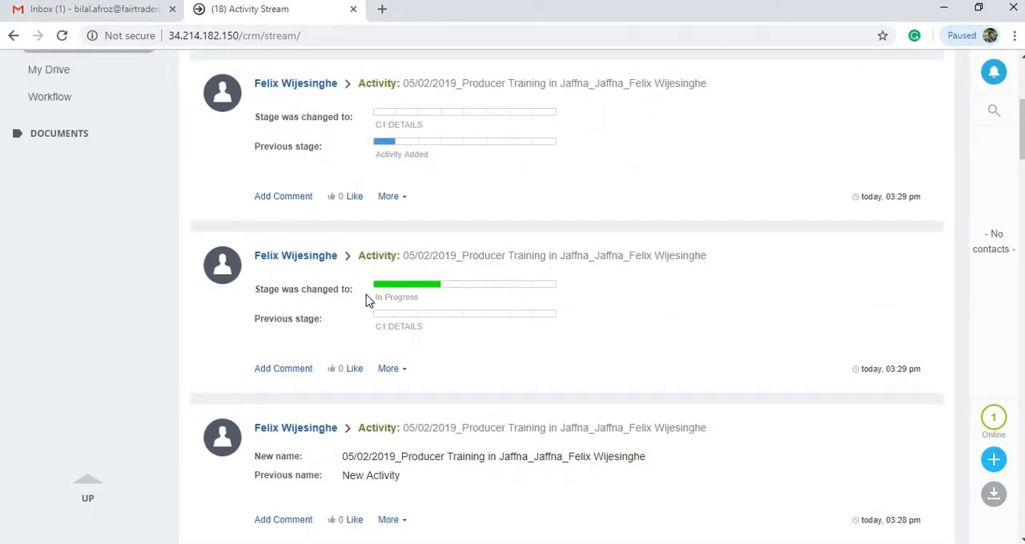
{"action": "scroll", "coordinate": [366, 298], "scroll_direction": "up", "scroll_amount": 4}
Filter the activity forms list by the reporter's name and check the stage of the Jaffna producer training
{"action": "left_click", "coordinate": [508, 206]}
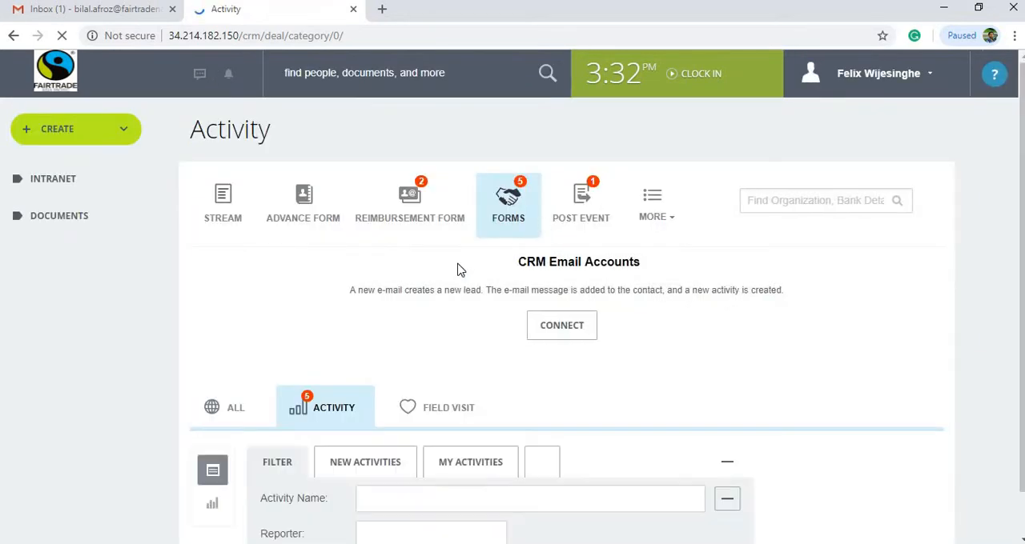
{"action": "scroll", "coordinate": [327, 359], "scroll_direction": "down", "scroll_amount": 3}
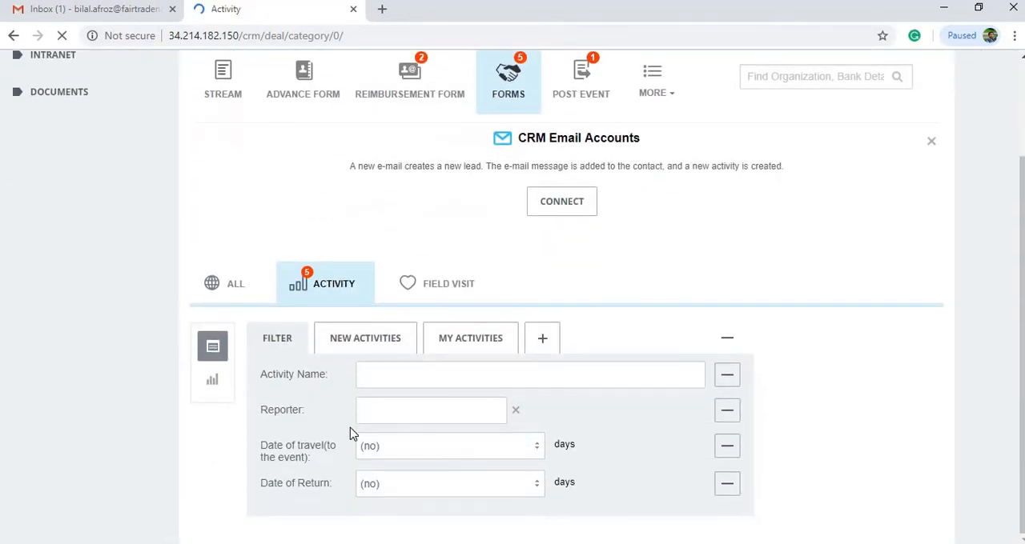
{"action": "scroll", "coordinate": [350, 433], "scroll_direction": "down", "scroll_amount": 1}
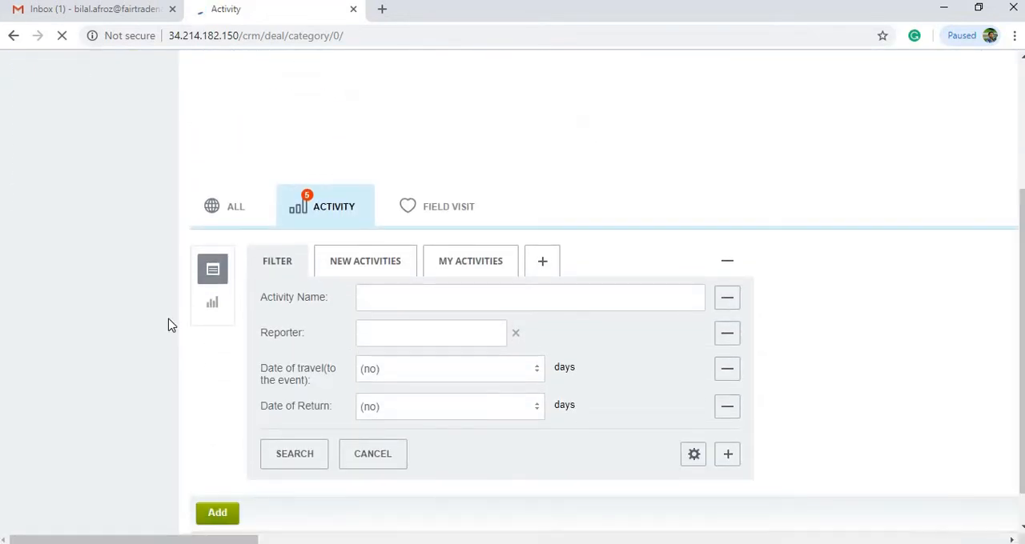
{"action": "scroll", "coordinate": [121, 343], "scroll_direction": "down", "scroll_amount": 3}
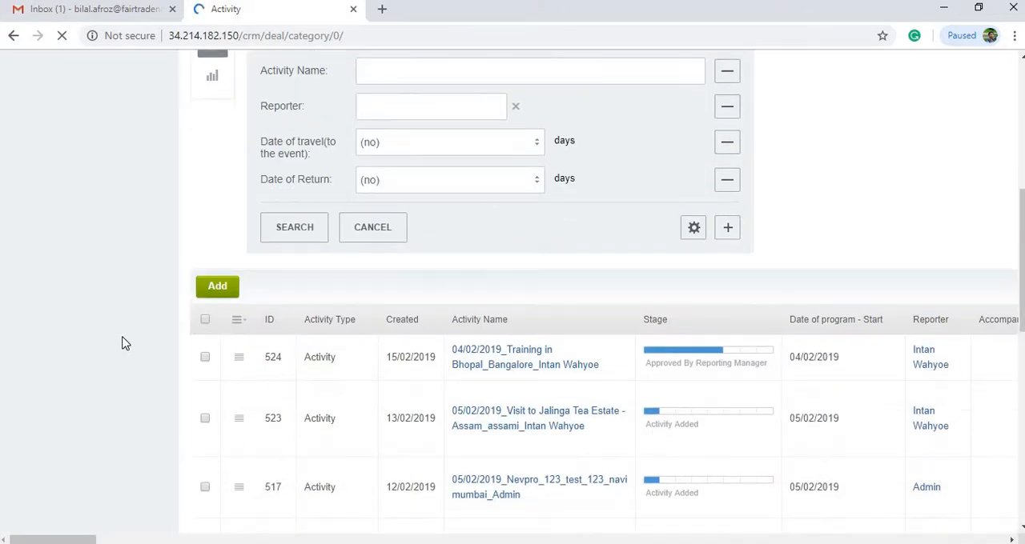
{"action": "scroll", "coordinate": [122, 343], "scroll_direction": "up", "scroll_amount": 2}
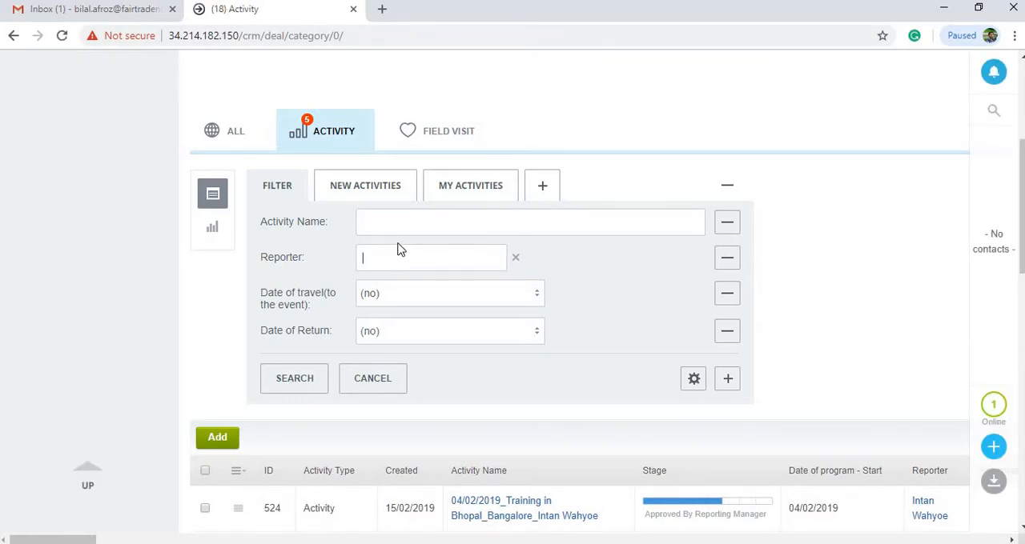
{"action": "type", "text": "felix"}
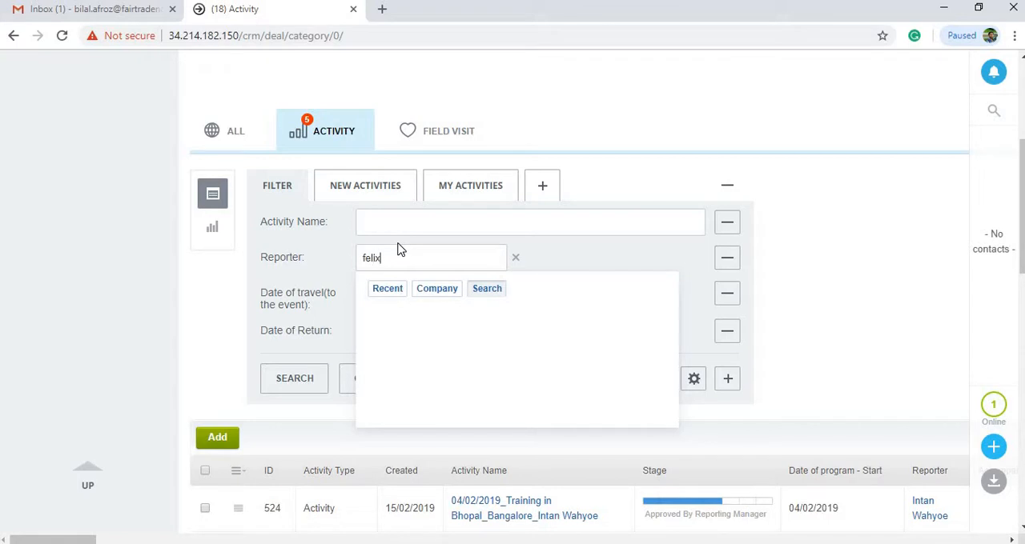
{"action": "left_click", "coordinate": [400, 314]}
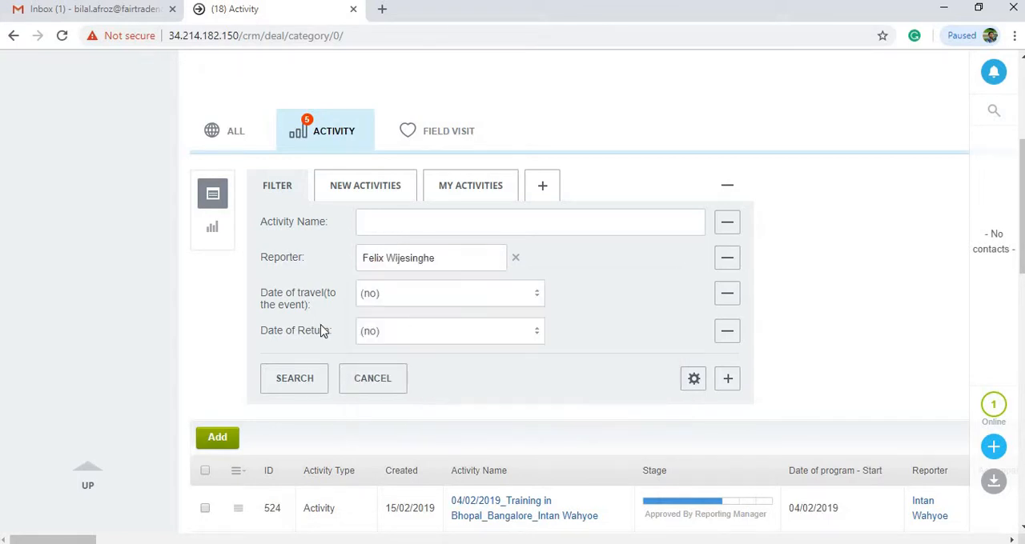
{"action": "left_click", "coordinate": [286, 387]}
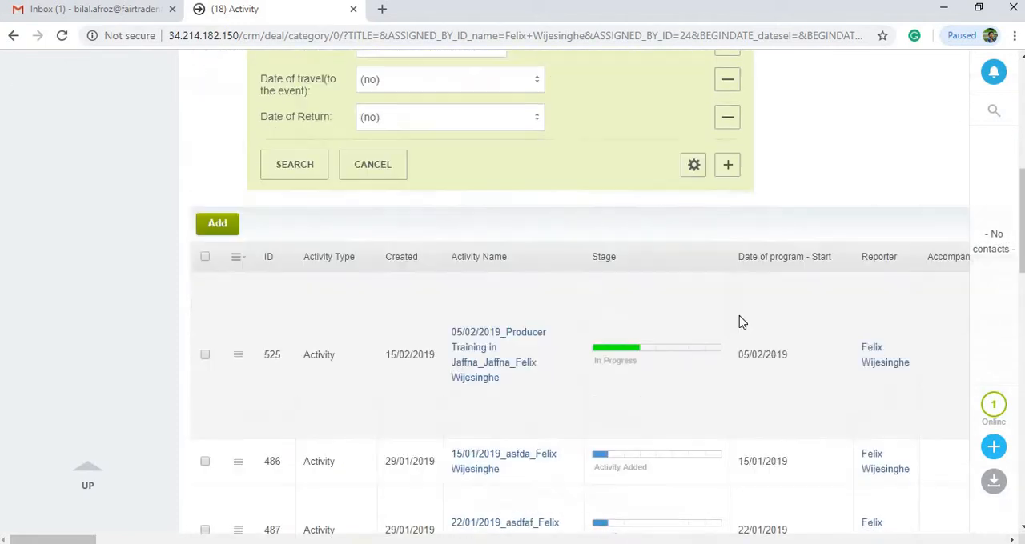
{"action": "scroll", "coordinate": [740, 322], "scroll_direction": "down", "scroll_amount": 2}
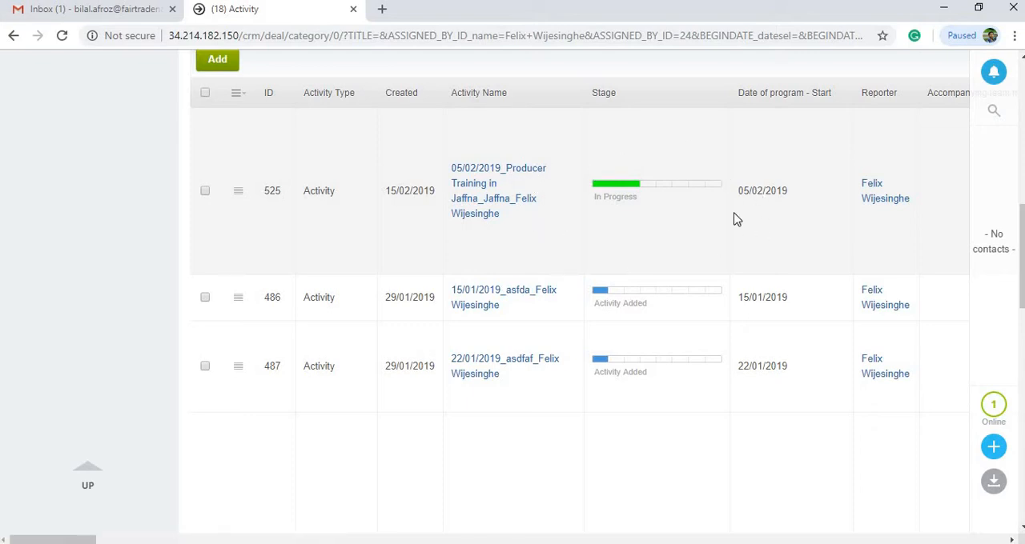
{"action": "scroll", "coordinate": [524, 284], "scroll_direction": "up", "scroll_amount": 8}
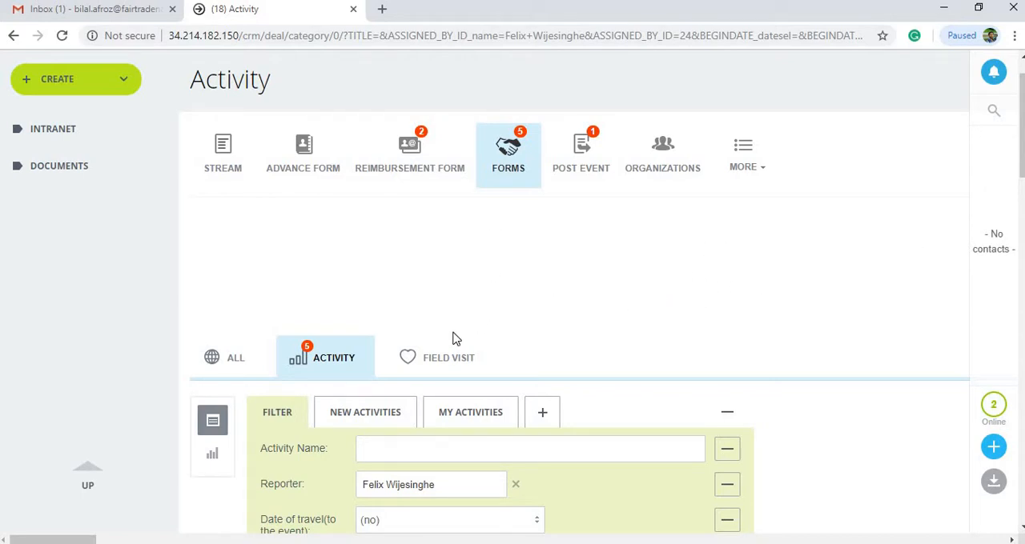
Go to the field visit forms in Finance and Monitoring and add a new field visit form
{"action": "left_click", "coordinate": [53, 130]}
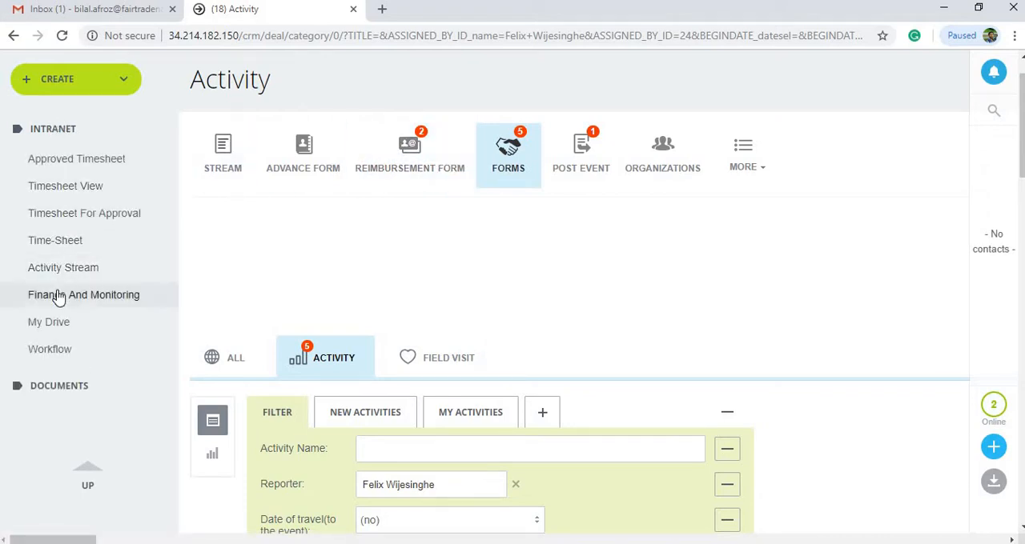
{"action": "left_click", "coordinate": [58, 296]}
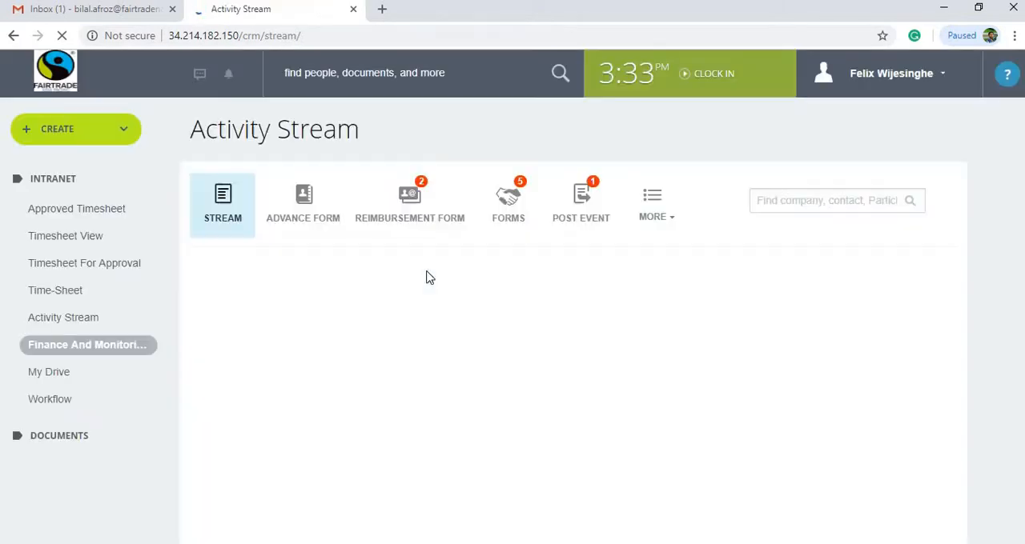
{"action": "left_click", "coordinate": [509, 207]}
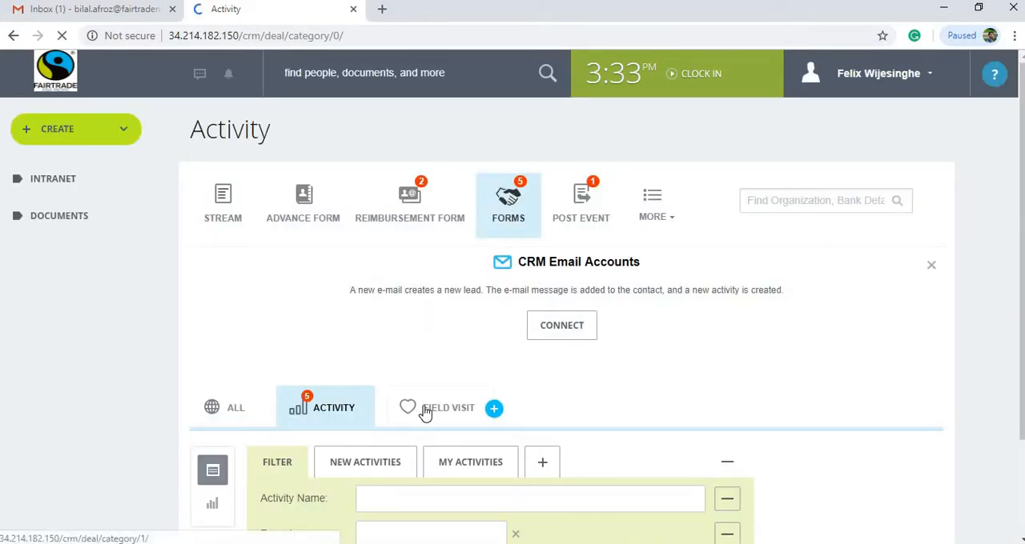
{"action": "left_click", "coordinate": [426, 410]}
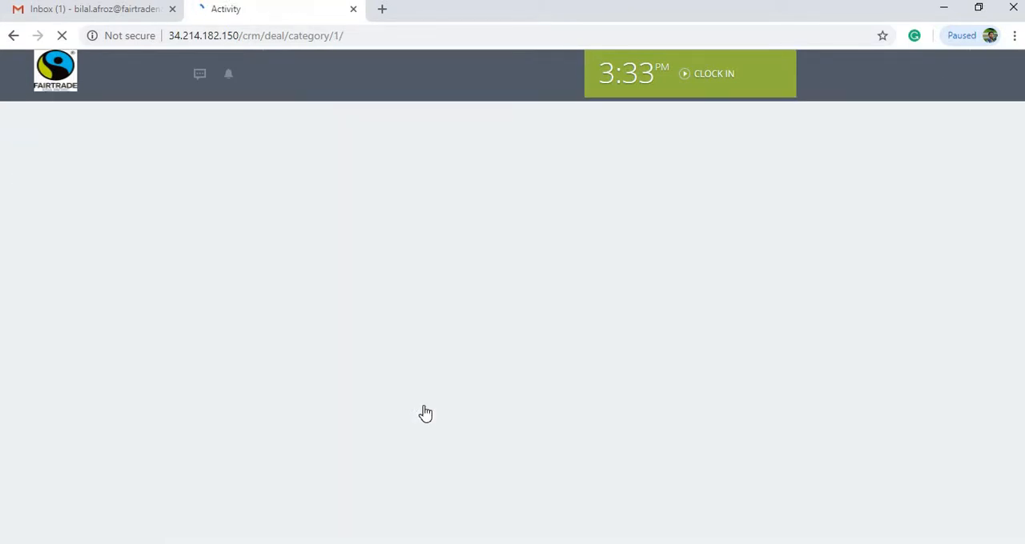
{"action": "scroll", "coordinate": [115, 366], "scroll_direction": "down", "scroll_amount": 6}
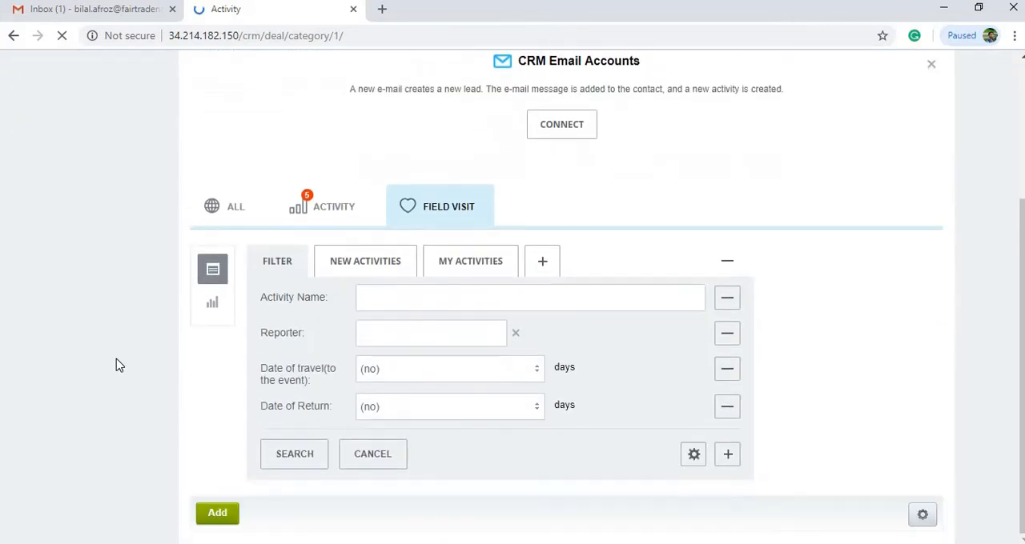
{"action": "scroll", "coordinate": [107, 329], "scroll_direction": "up", "scroll_amount": 3}
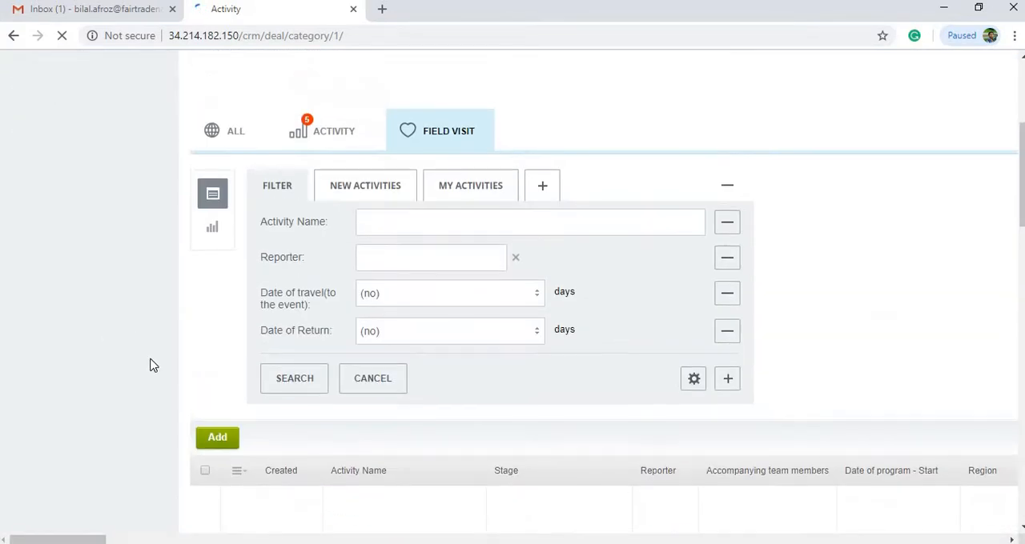
{"action": "left_click", "coordinate": [219, 443]}
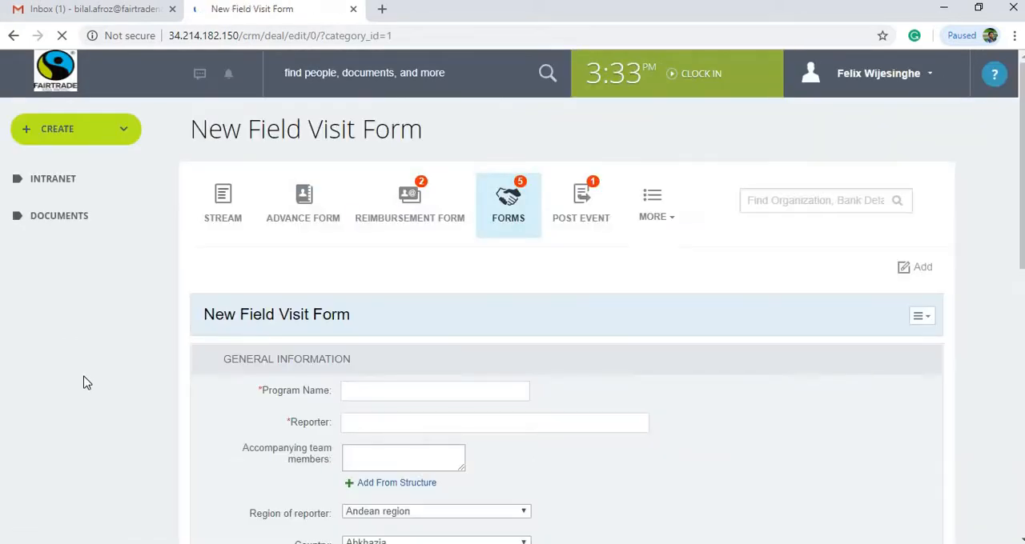
Enter "Field visit to producers in Colombo" as the program name of the new field visit form
{"action": "scroll", "coordinate": [83, 382], "scroll_direction": "down", "scroll_amount": 3}
{"action": "scroll", "coordinate": [86, 382], "scroll_direction": "down", "scroll_amount": 15}
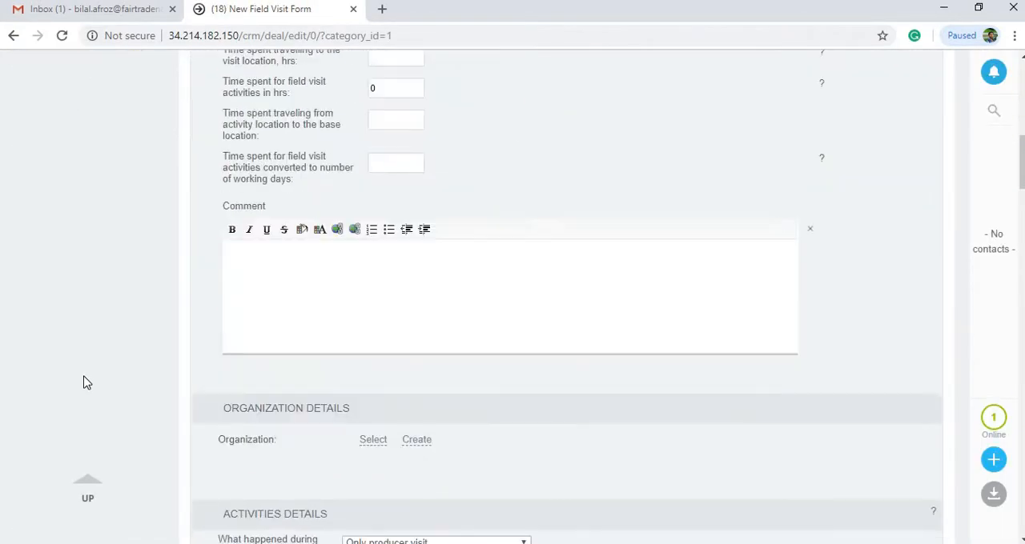
{"action": "scroll", "coordinate": [87, 383], "scroll_direction": "down", "scroll_amount": 5}
{"action": "scroll", "coordinate": [84, 382], "scroll_direction": "up", "scroll_amount": 12}
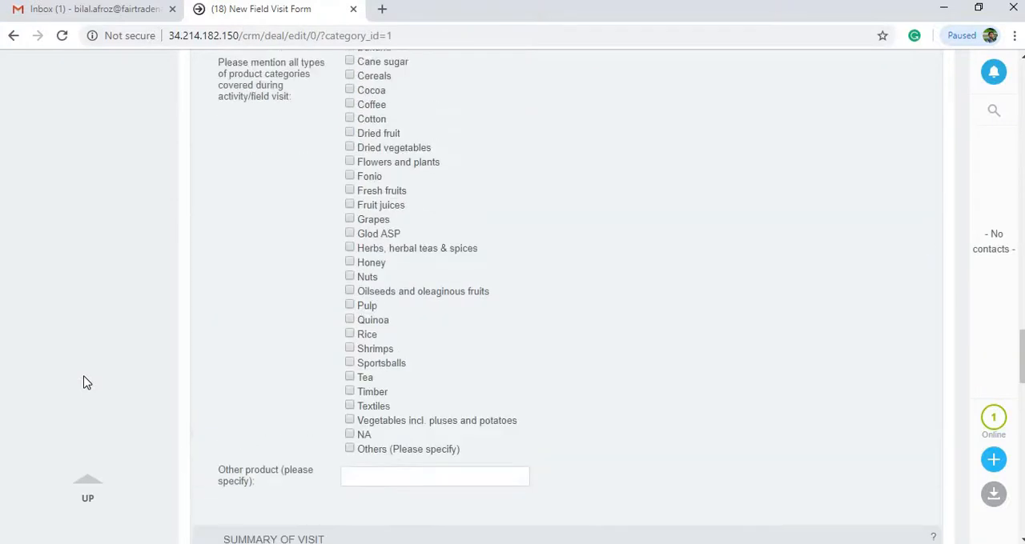
{"action": "scroll", "coordinate": [87, 382], "scroll_direction": "up", "scroll_amount": 12}
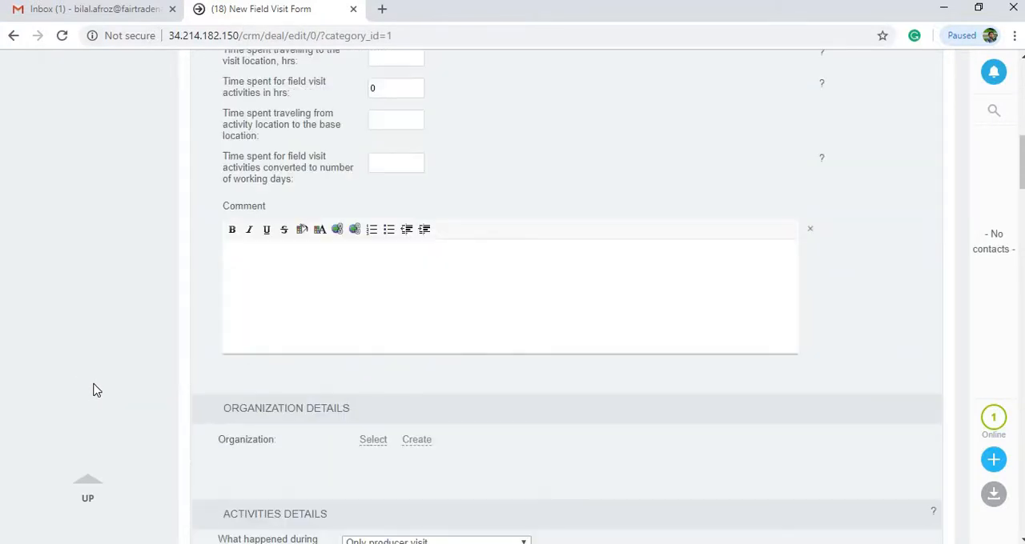
{"action": "scroll", "coordinate": [390, 300], "scroll_direction": "up", "scroll_amount": 2}
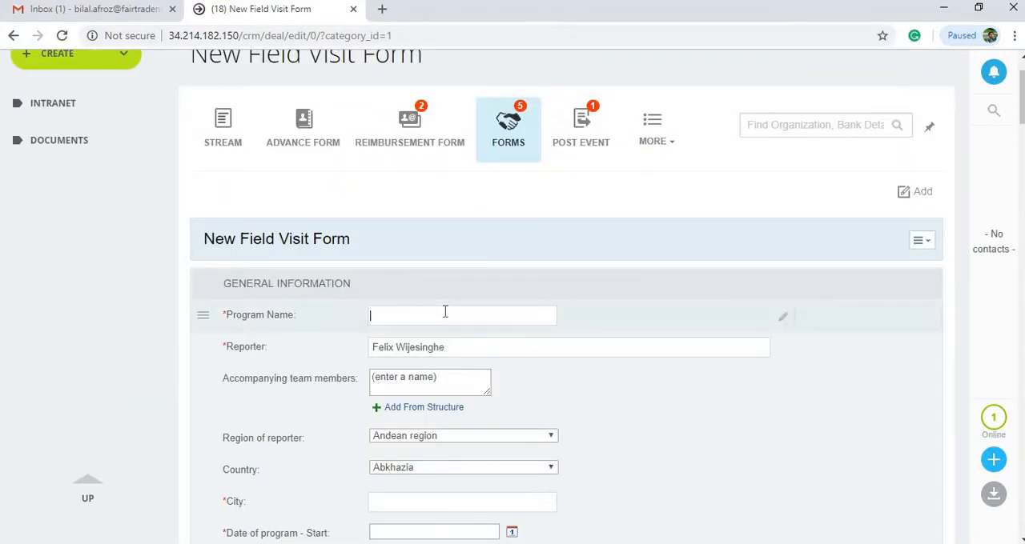
{"action": "type", "text": "Fi"}
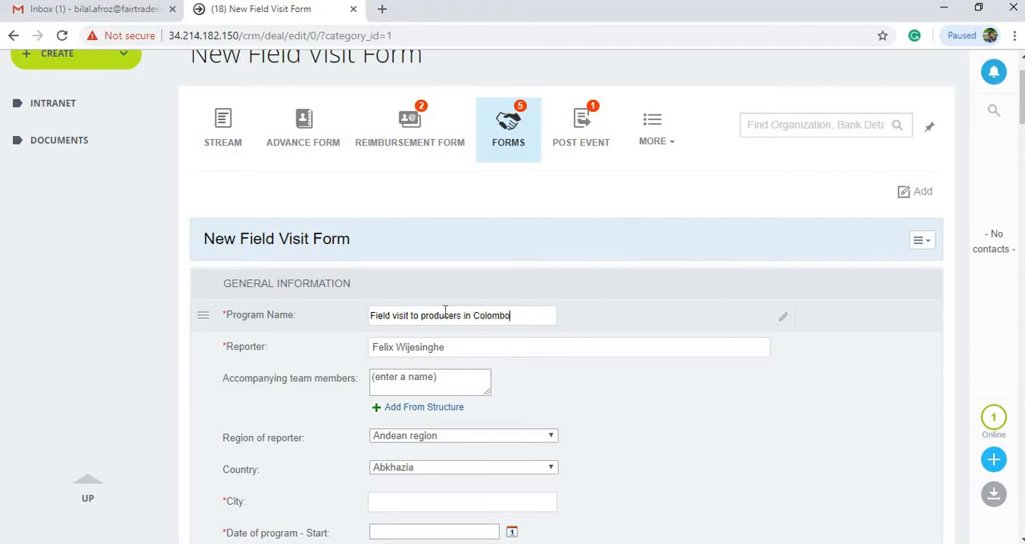
Set the reporter's region and the country to Sri Lanka and enter colombo as the city
{"action": "scroll", "coordinate": [411, 361], "scroll_direction": "down", "scroll_amount": 3}
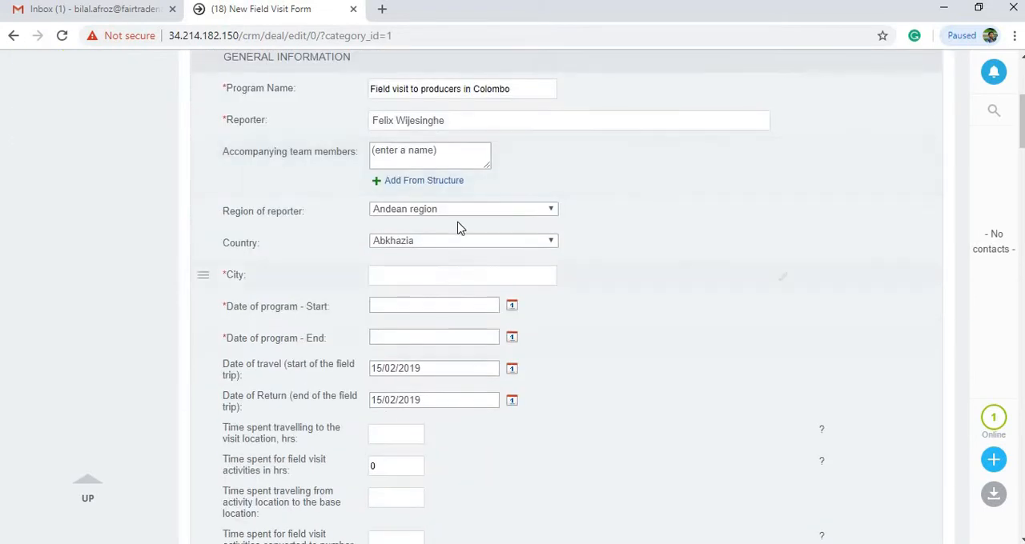
{"action": "left_click", "coordinate": [462, 210]}
{"action": "type", "text": "sr"}
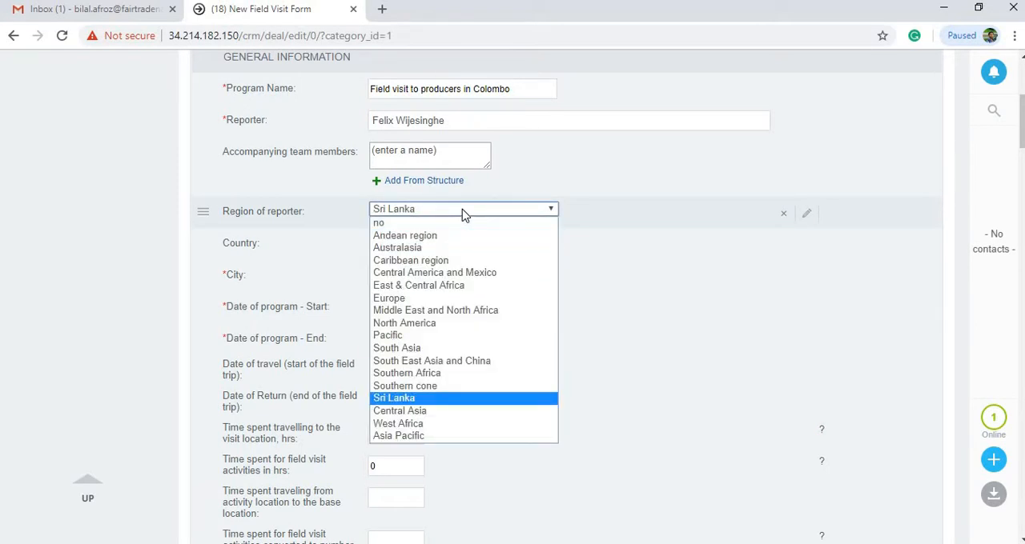
{"action": "key", "text": "Return"}
{"action": "left_click", "coordinate": [485, 242]}
{"action": "type", "text": "sr"}
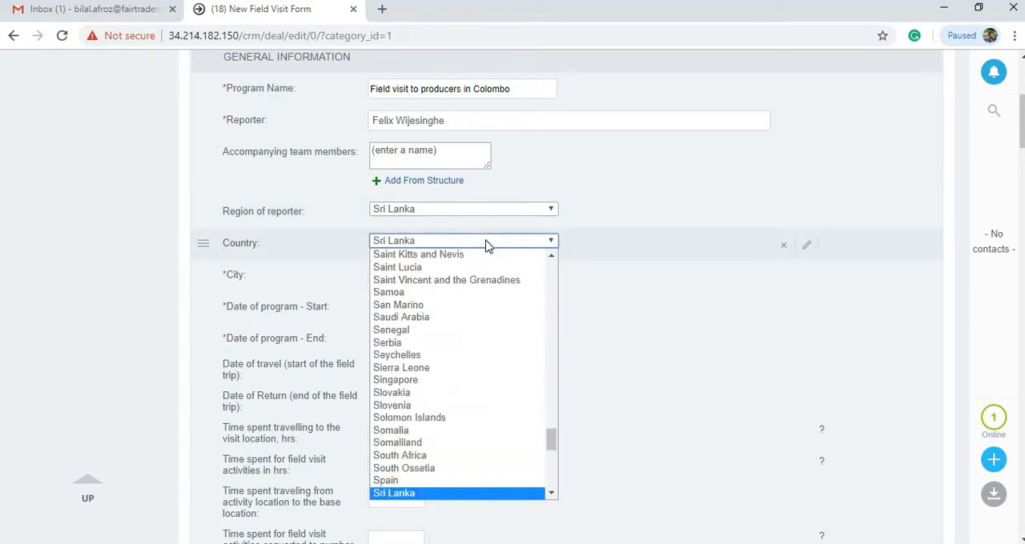
{"action": "key", "text": "Return"}
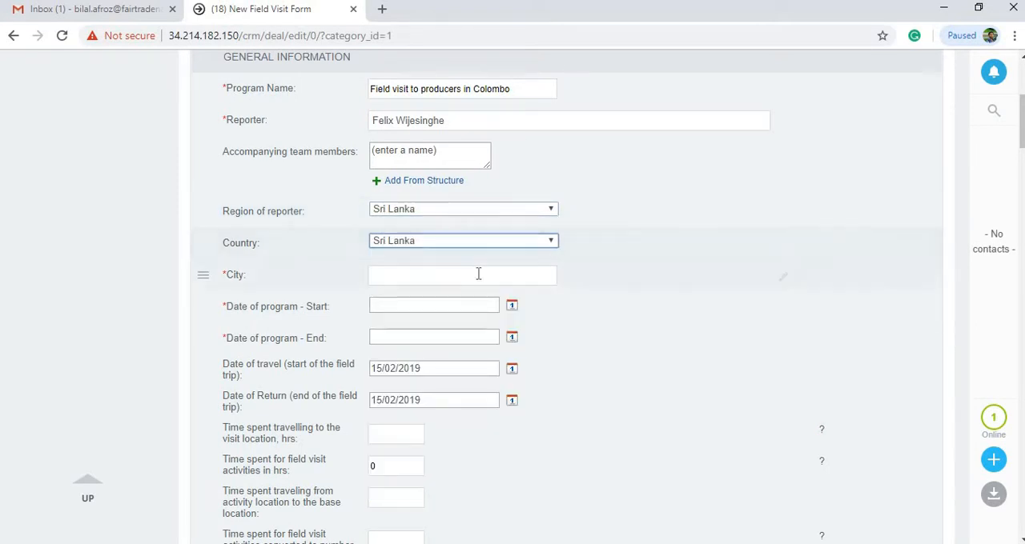
{"action": "left_click", "coordinate": [478, 275]}
{"action": "type", "text": "colom"}
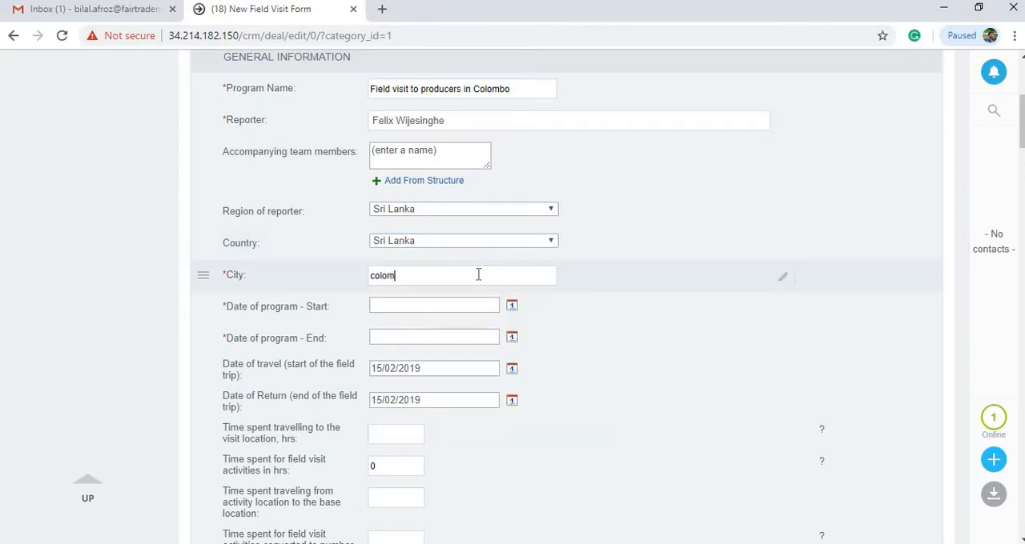
{"action": "type", "text": "co"}
Set the program start and travel dates to 05/02/2019, and the program end and return dates to 06/02/2019
{"action": "left_click", "coordinate": [513, 306]}
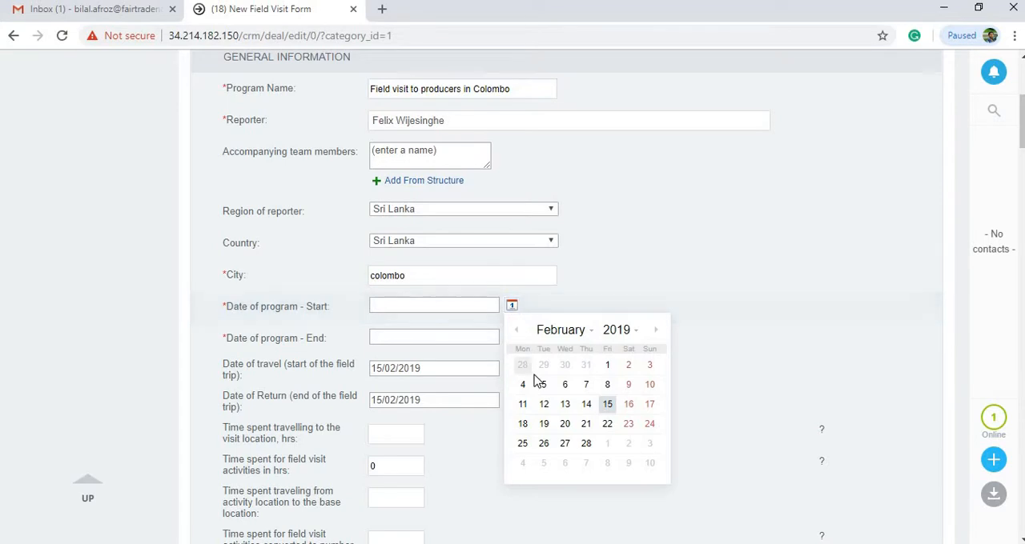
{"action": "left_click", "coordinate": [543, 385]}
{"action": "left_click", "coordinate": [511, 337]}
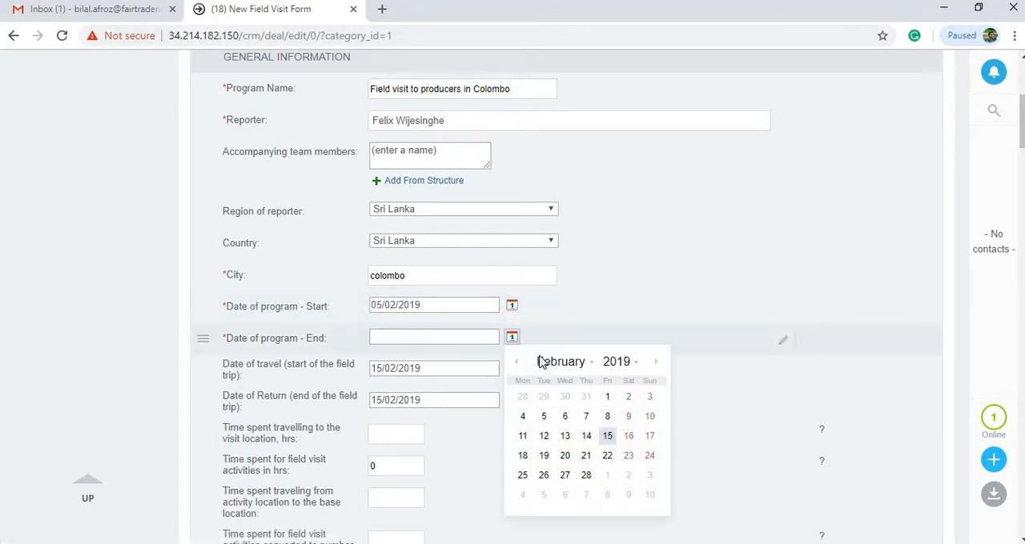
{"action": "left_click", "coordinate": [564, 416]}
{"action": "left_click", "coordinate": [513, 370]}
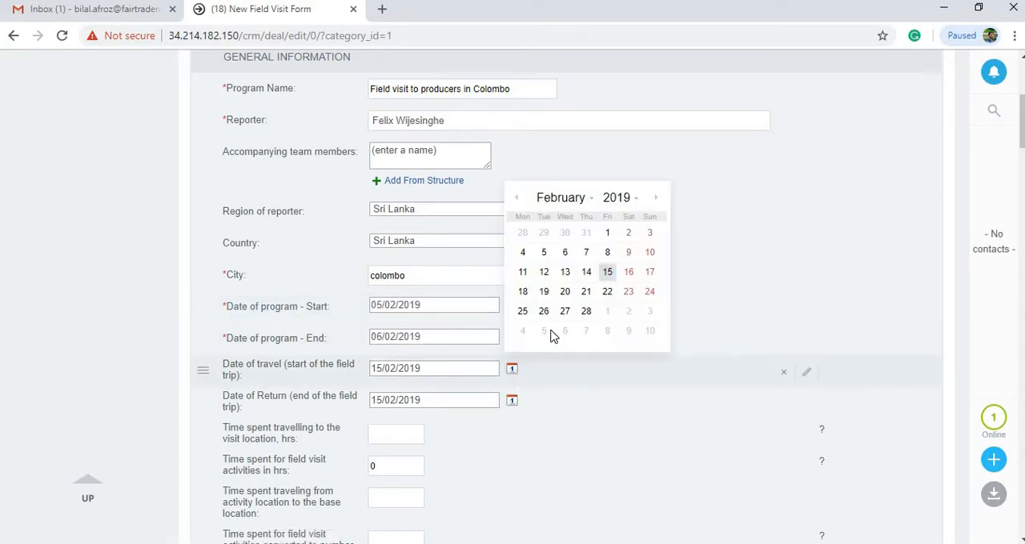
{"action": "left_click", "coordinate": [544, 252]}
{"action": "left_click", "coordinate": [512, 400]}
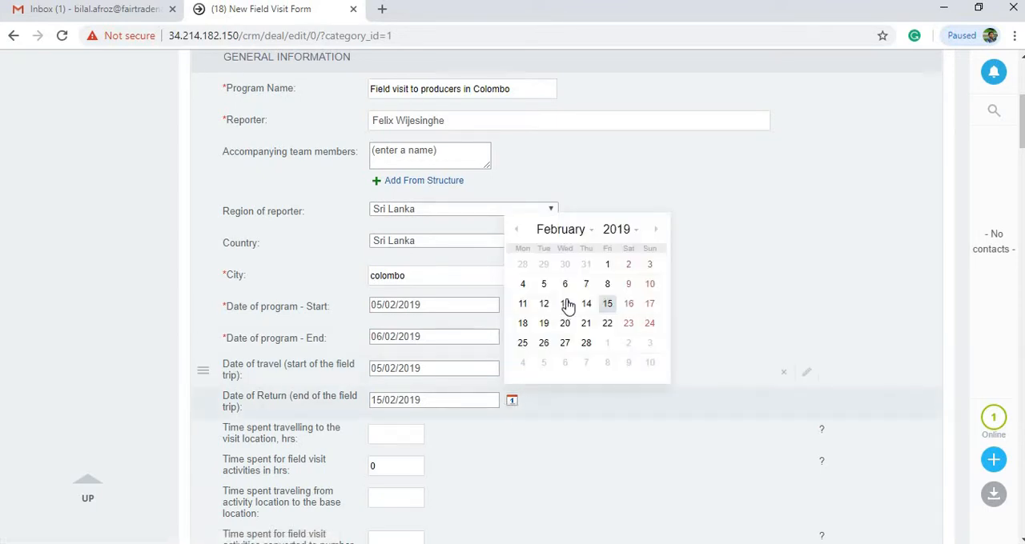
{"action": "left_click", "coordinate": [564, 284]}
Enter 4 hours each for travelling to the visit location, for field visit activities, and for travelling back to the base location
{"action": "scroll", "coordinate": [32, 336], "scroll_direction": "down", "scroll_amount": 3}
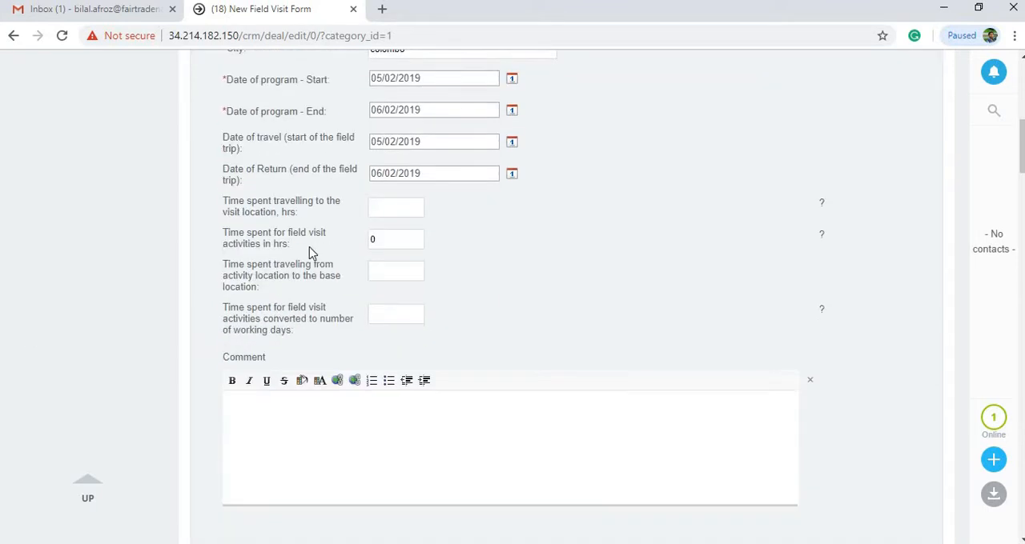
{"action": "left_click", "coordinate": [389, 208]}
{"action": "type", "text": "4"}
{"action": "key", "text": "Tab"}
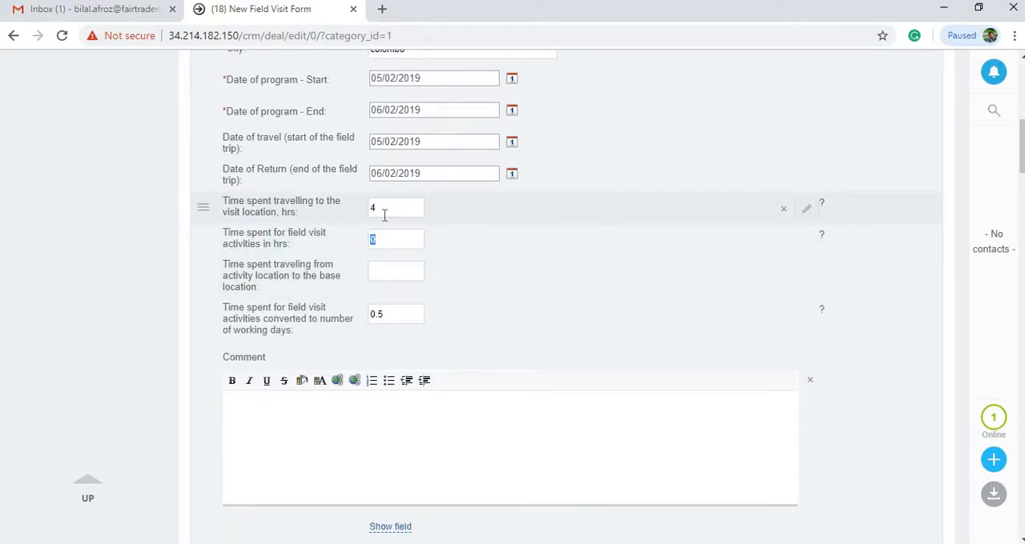
{"action": "type", "text": "4"}
{"action": "key", "text": "Tab"}
{"action": "type", "text": "4"}
{"action": "key", "text": "Tab"}
{"action": "left_click", "coordinate": [91, 304]}
Find "jalinga" and select Jalinga Tea Co (India) Pvt Ltd as the organization of the field visit
{"action": "scroll", "coordinate": [96, 305], "scroll_direction": "down", "scroll_amount": 5}
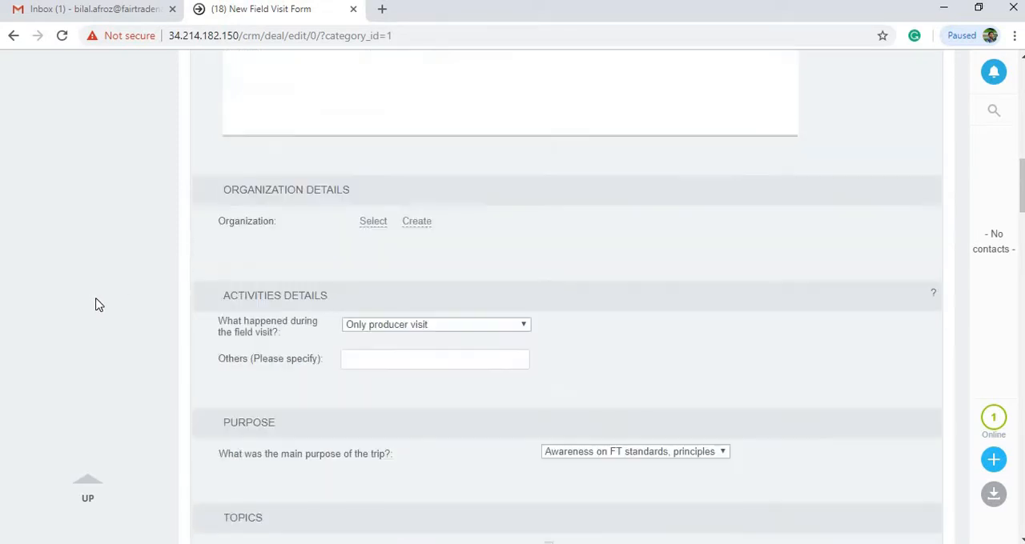
{"action": "scroll", "coordinate": [238, 251], "scroll_direction": "down", "scroll_amount": 3}
{"action": "scroll", "coordinate": [307, 242], "scroll_direction": "up", "scroll_amount": 3}
{"action": "left_click", "coordinate": [372, 216]}
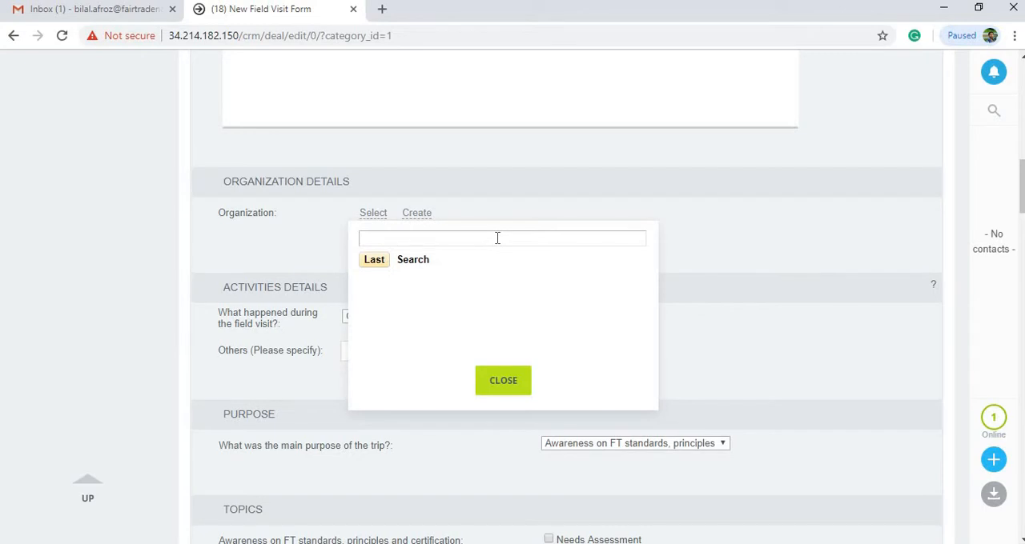
{"action": "type", "text": "jlainga"}
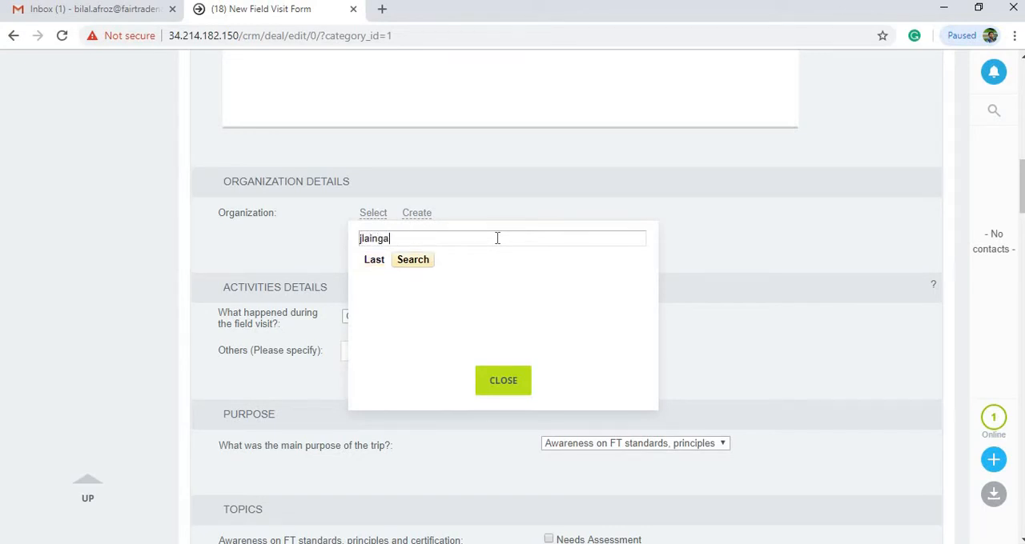
{"action": "key", "text": "BackSpace"}
{"action": "key", "text": "BackSpace"}
{"action": "key", "text": "BackSpace"}
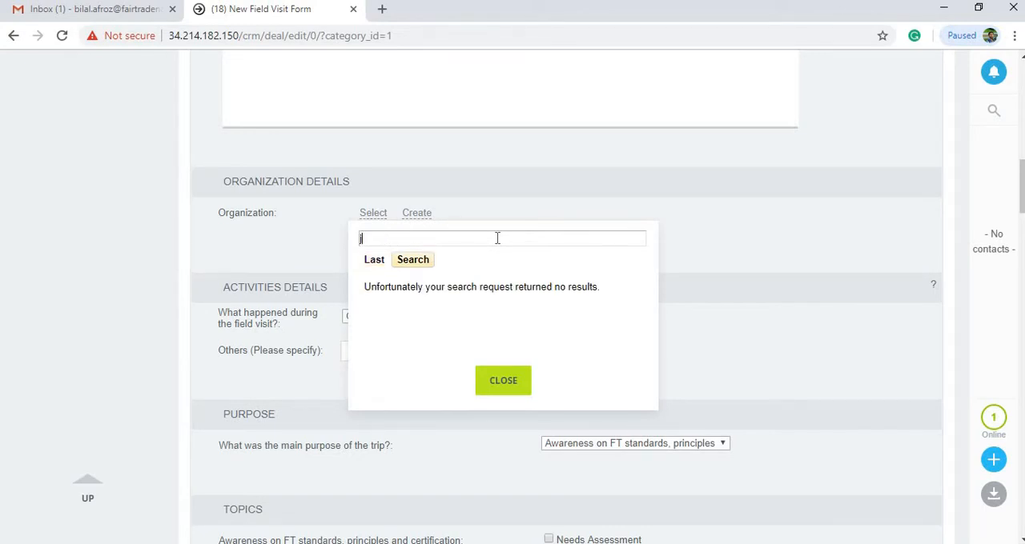
{"action": "type", "text": "jalinga"}
{"action": "left_click", "coordinate": [451, 281]}
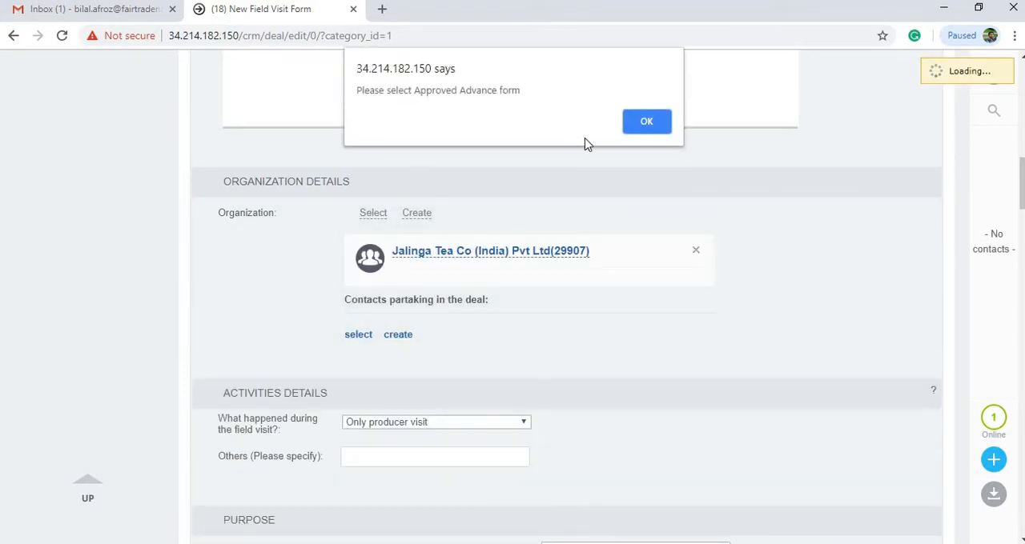
{"action": "left_click", "coordinate": [645, 122]}
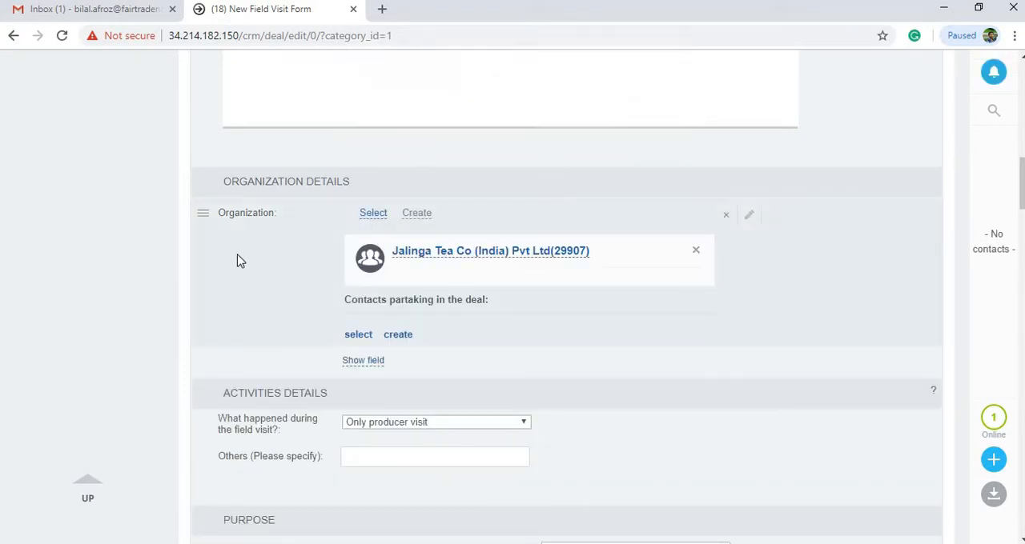
Record that both producer visit and producer training happened during the field visit
{"action": "scroll", "coordinate": [475, 195], "scroll_direction": "down", "scroll_amount": 3}
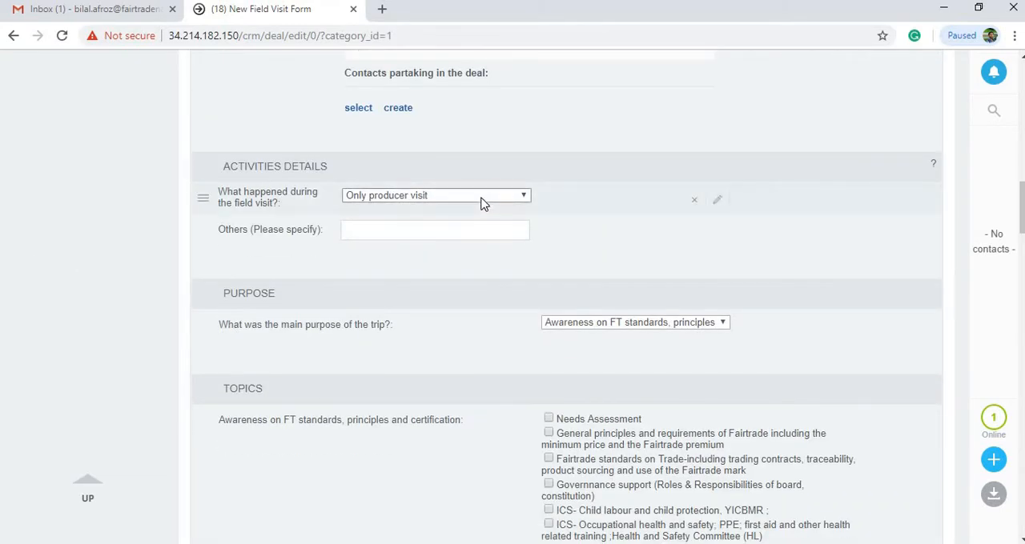
{"action": "left_click", "coordinate": [480, 202]}
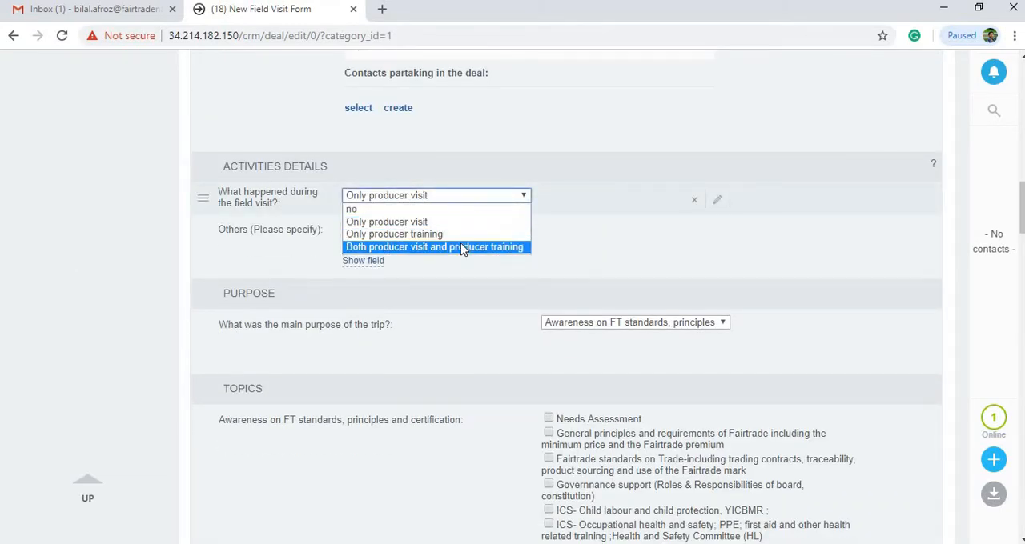
{"action": "left_click", "coordinate": [424, 247]}
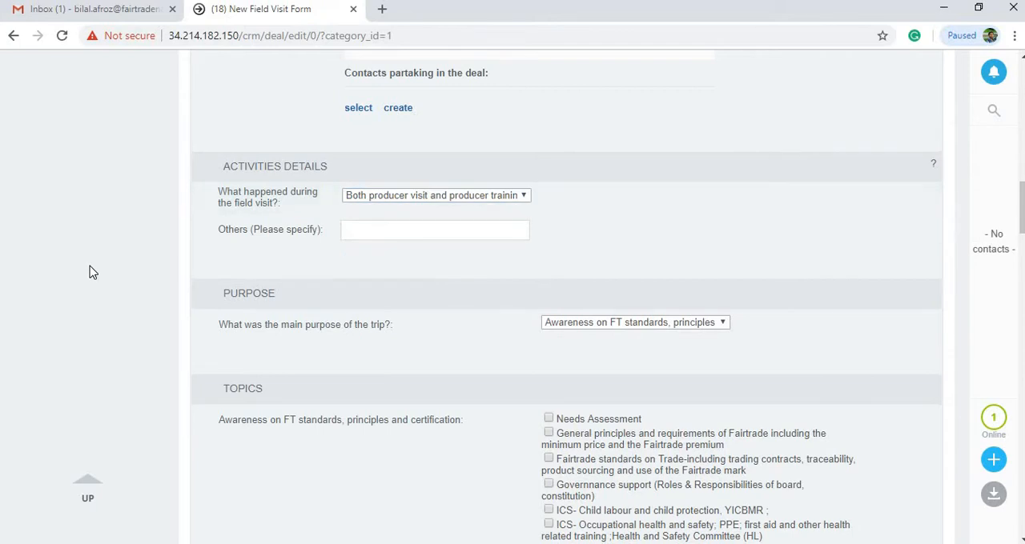
Mark ICS- Cooperative principles as the topic covered under awareness on FT standards, principles and certification
{"action": "scroll", "coordinate": [762, 98], "scroll_direction": "down", "scroll_amount": 3}
{"action": "scroll", "coordinate": [559, 300], "scroll_direction": "down", "scroll_amount": 4}
{"action": "scroll", "coordinate": [576, 288], "scroll_direction": "up", "scroll_amount": 6}
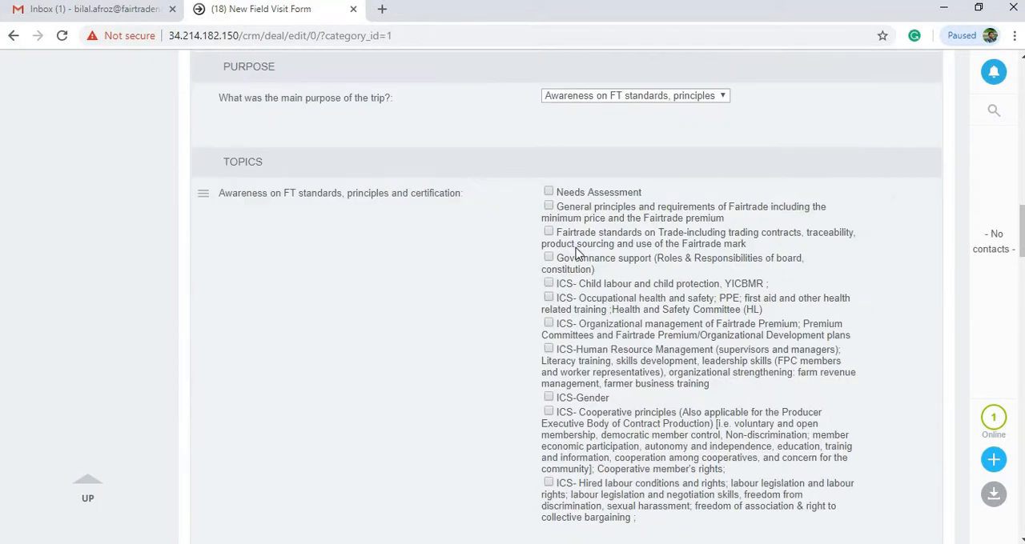
{"action": "left_click", "coordinate": [548, 343]}
Link the field visit to the strategy KPI "Certification advisory visit (KPI 1)"
{"action": "scroll", "coordinate": [556, 352], "scroll_direction": "down", "scroll_amount": 4}
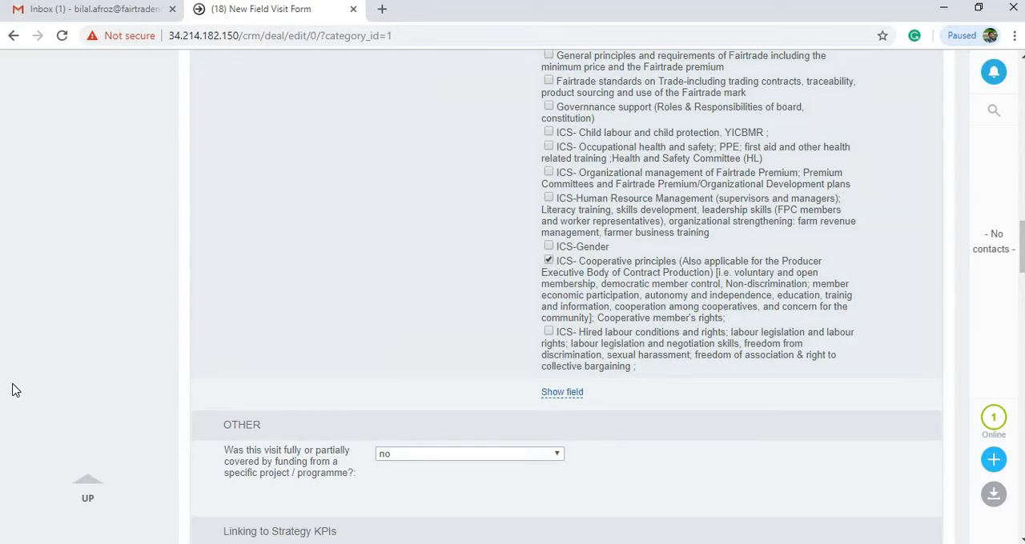
{"action": "scroll", "coordinate": [13, 389], "scroll_direction": "down", "scroll_amount": 4}
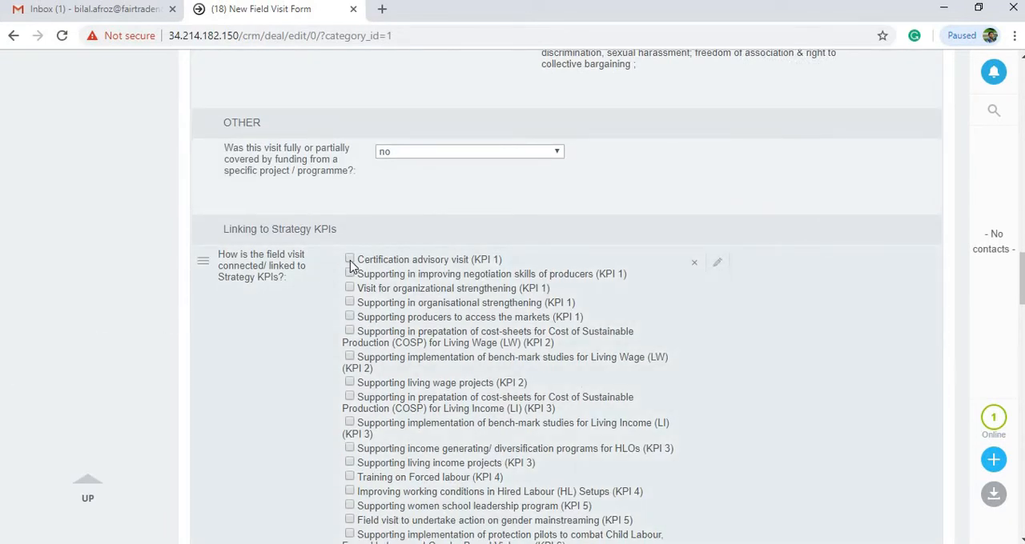
{"action": "left_click", "coordinate": [349, 260]}
Mark Flowers and plants and Nuts as the product categories covered during the field visit
{"action": "scroll", "coordinate": [350, 276], "scroll_direction": "down", "scroll_amount": 2}
{"action": "scroll", "coordinate": [109, 416], "scroll_direction": "down", "scroll_amount": 9}
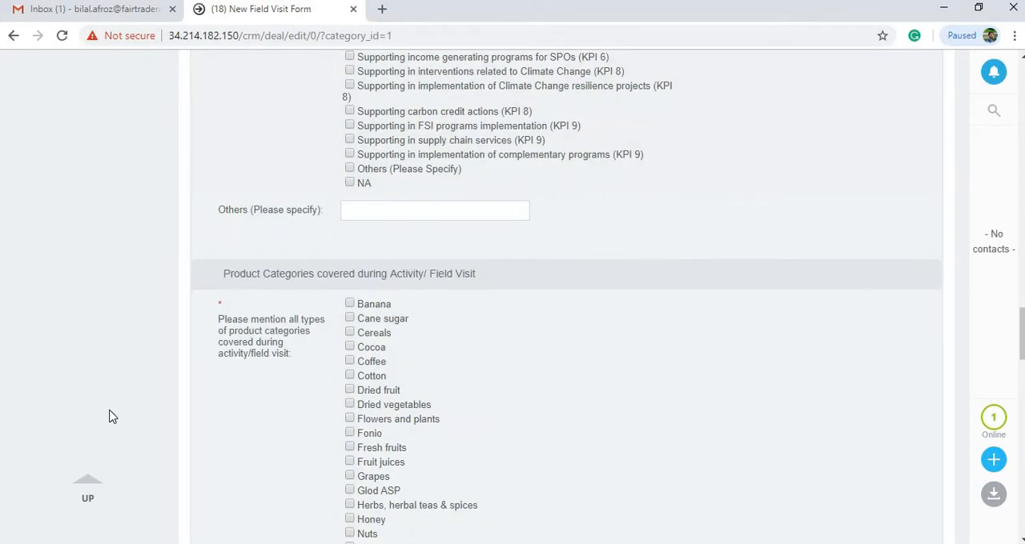
{"action": "left_click", "coordinate": [349, 117]}
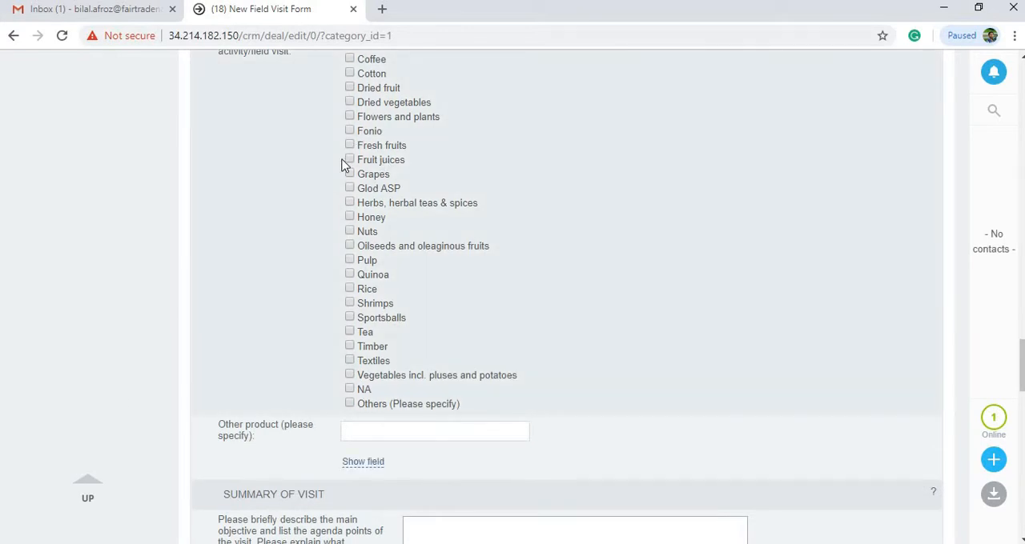
{"action": "left_click", "coordinate": [349, 231]}
In the visit summary, enter "asdfa" for the main objective and agenda and "asdf" for the activities carried out
{"action": "scroll", "coordinate": [155, 321], "scroll_direction": "down", "scroll_amount": 4}
{"action": "scroll", "coordinate": [155, 320], "scroll_direction": "down", "scroll_amount": 3}
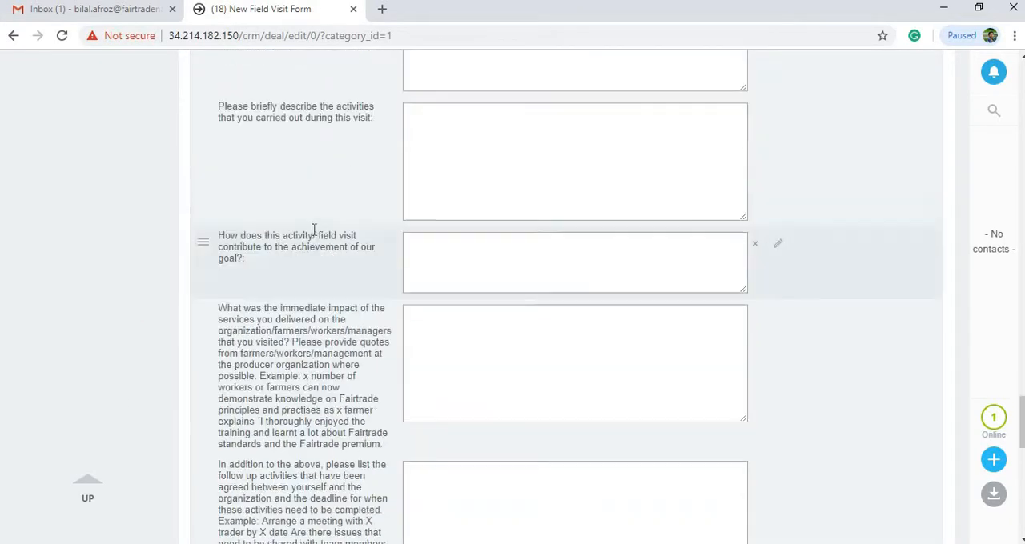
{"action": "scroll", "coordinate": [313, 229], "scroll_direction": "up", "scroll_amount": 3}
{"action": "left_click", "coordinate": [474, 258]}
{"action": "type", "text": "asdf"}
{"action": "key", "text": "Tab"}
{"action": "type", "text": "asdf"}
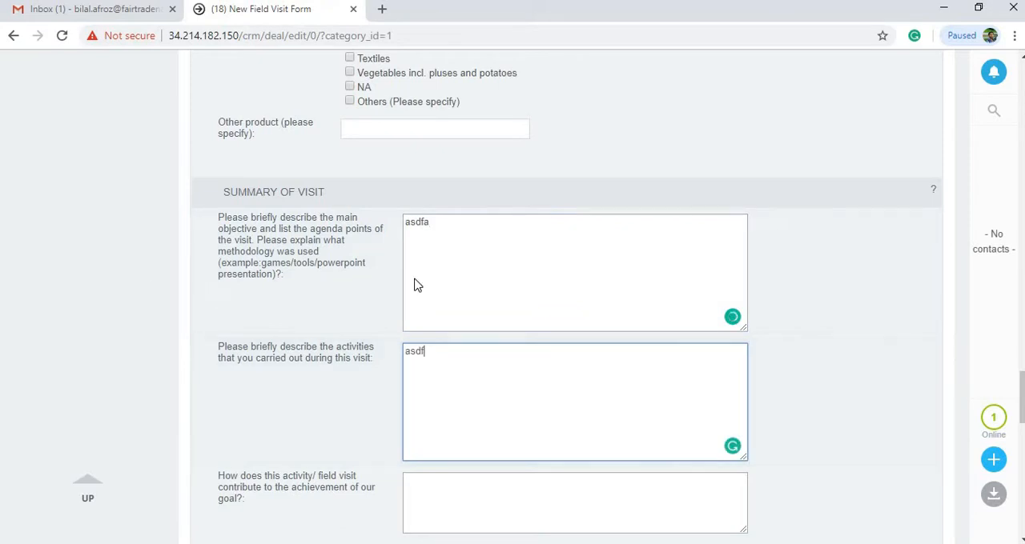
Enter "asdf" for the goal contribution, the immediate impact and the agreed follow-up activities in the visit summary
{"action": "scroll", "coordinate": [448, 240], "scroll_direction": "down", "scroll_amount": 4}
{"action": "left_click", "coordinate": [476, 187]}
{"action": "type", "text": "asdf"}
{"action": "key", "text": "Tab"}
{"action": "type", "text": "asdf"}
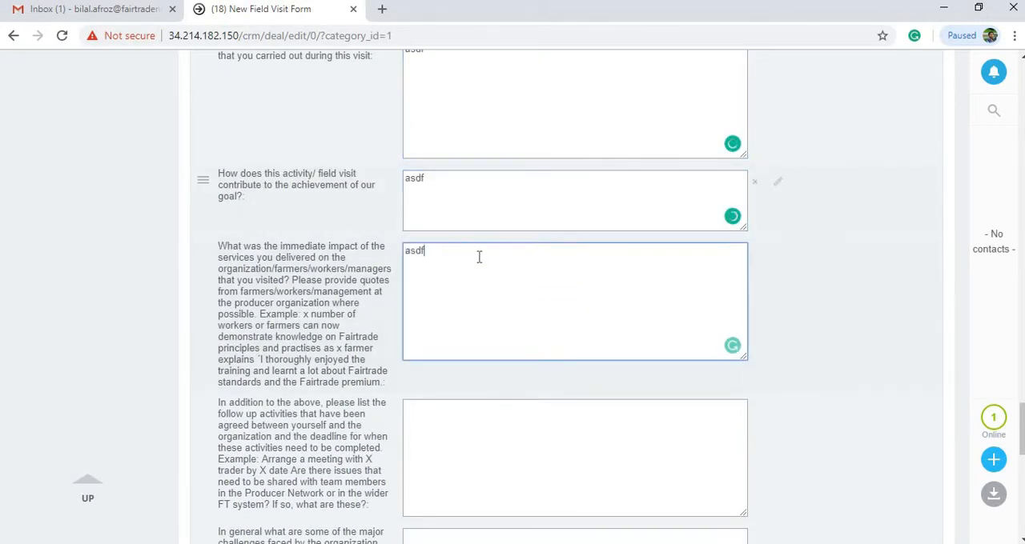
{"action": "scroll", "coordinate": [475, 200], "scroll_direction": "down", "scroll_amount": 4}
{"action": "left_click", "coordinate": [472, 151]}
{"action": "type", "text": "asdf"}
Add the participant roles FT HL: Worker and FT HL: Management representative to the field visit form
{"action": "scroll", "coordinate": [19, 293], "scroll_direction": "down", "scroll_amount": 6}
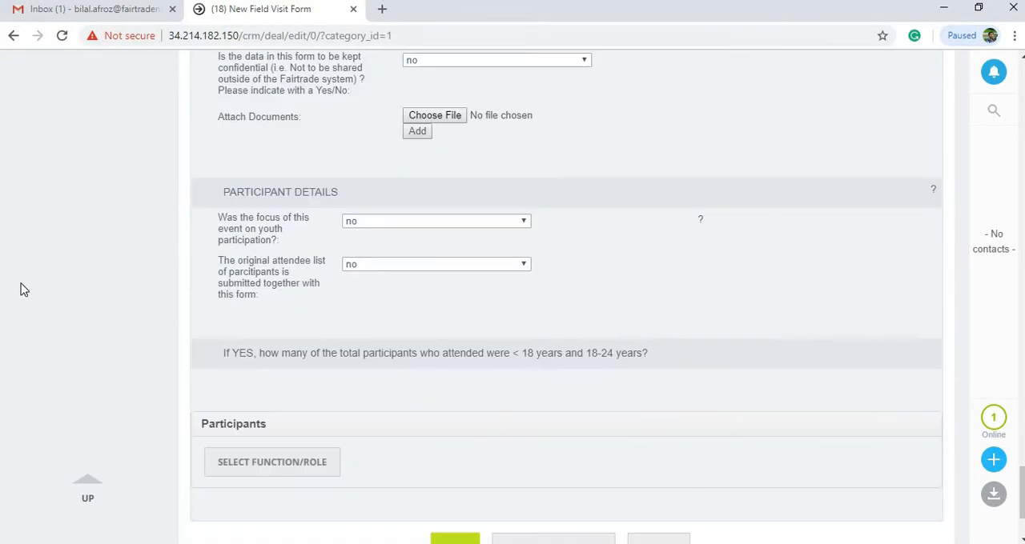
{"action": "left_click", "coordinate": [296, 319]}
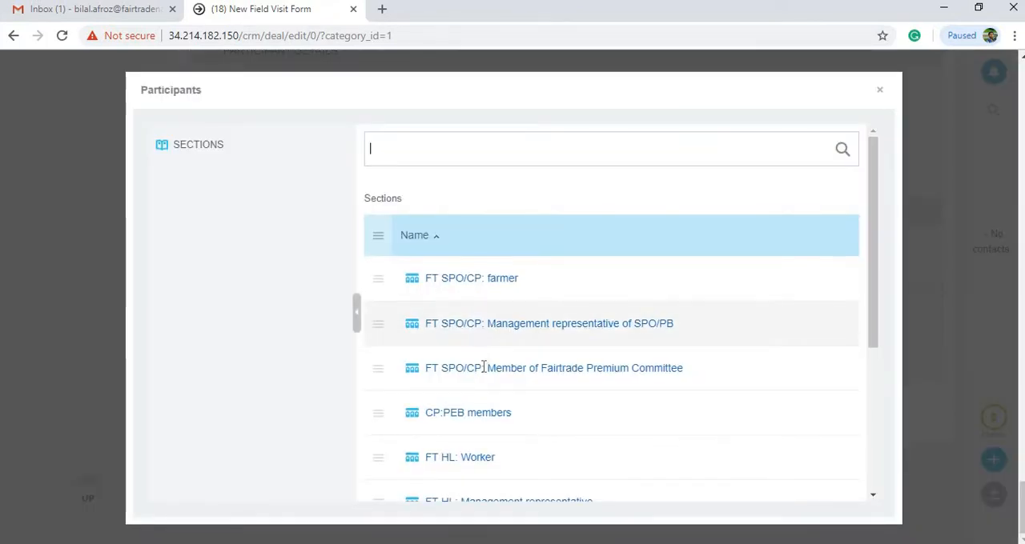
{"action": "scroll", "coordinate": [483, 366], "scroll_direction": "down", "scroll_amount": 3}
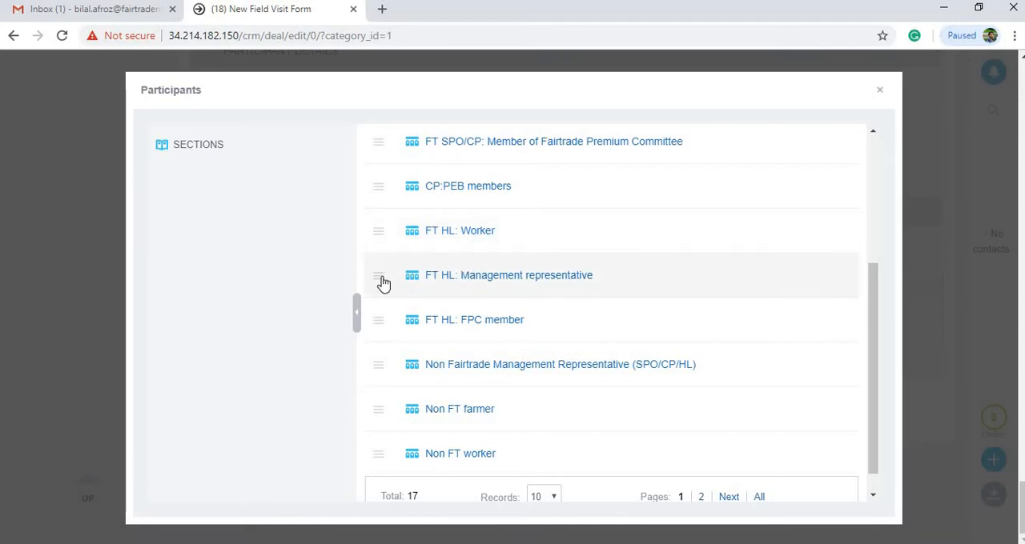
{"action": "left_click", "coordinate": [880, 90]}
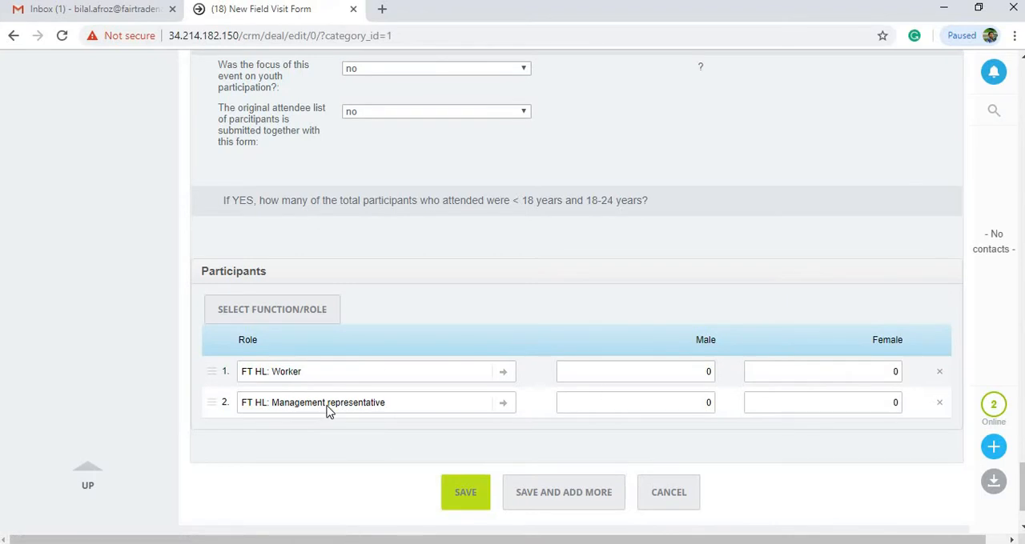
Set the participants to 10 male and 5 female workers, and 3 male and 2 female management representatives
{"action": "left_click", "coordinate": [686, 370]}
{"action": "type", "text": "2"}
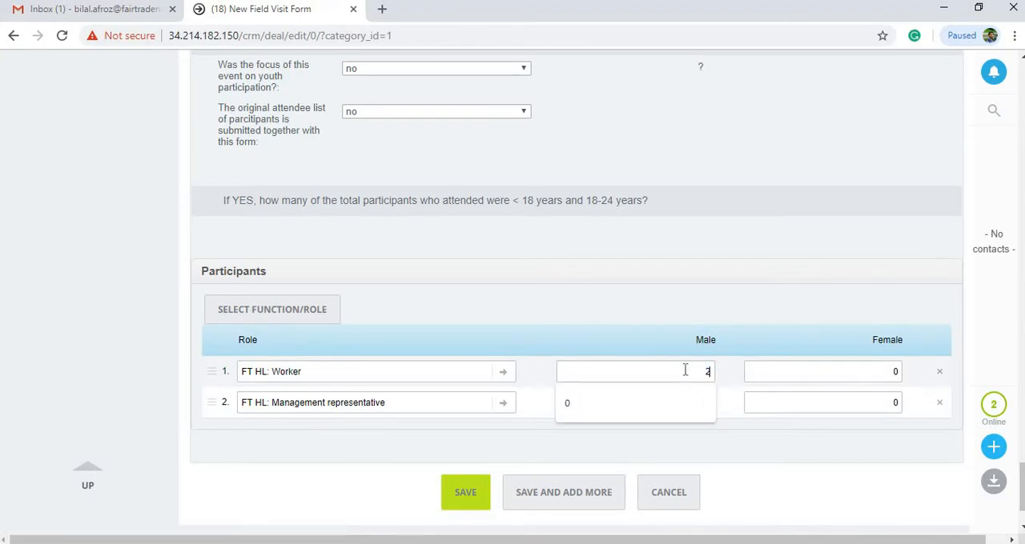
{"action": "type", "text": "5"}
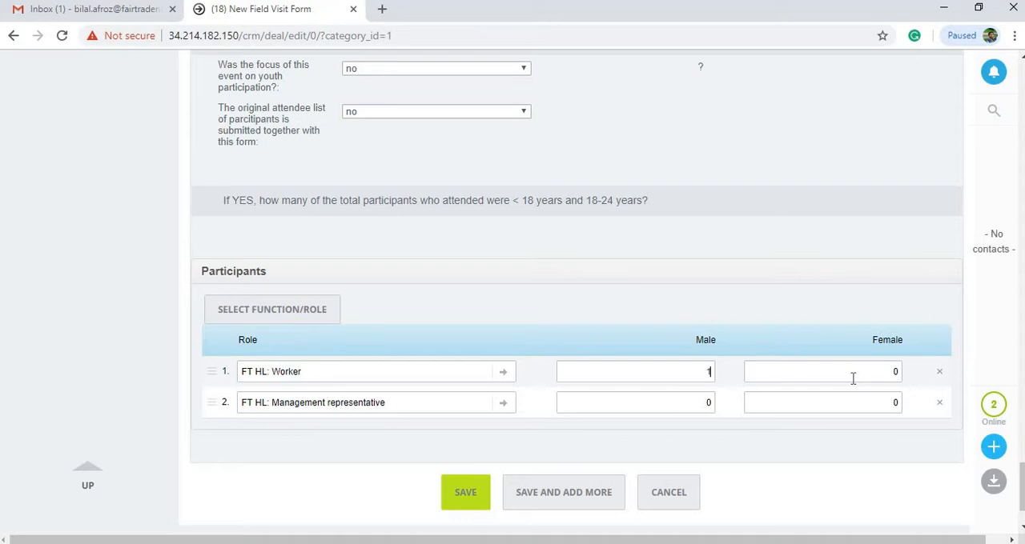
{"action": "type", "text": "10"}
{"action": "type", "text": "5"}
{"action": "left_click", "coordinate": [676, 400]}
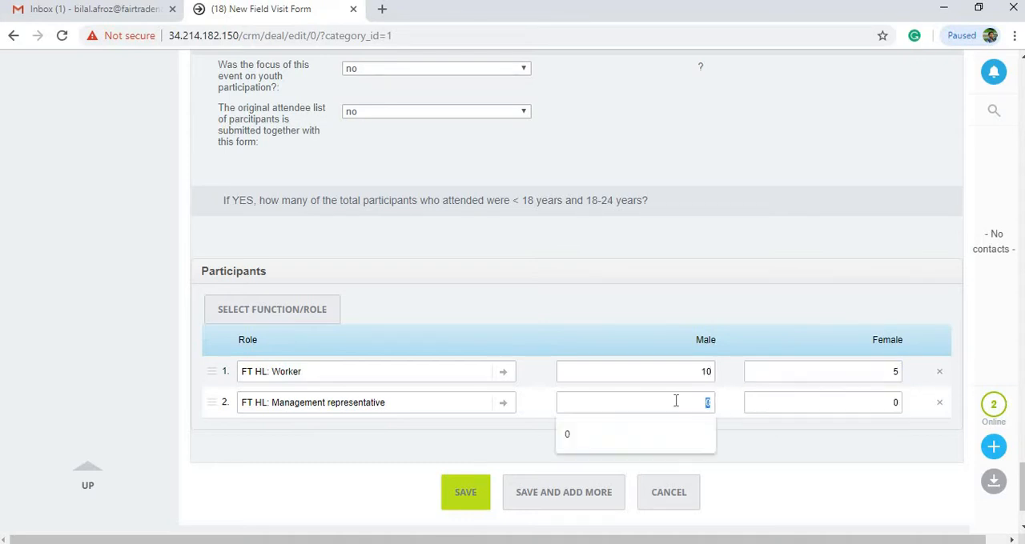
{"action": "type", "text": "3"}
{"action": "left_click", "coordinate": [852, 404]}
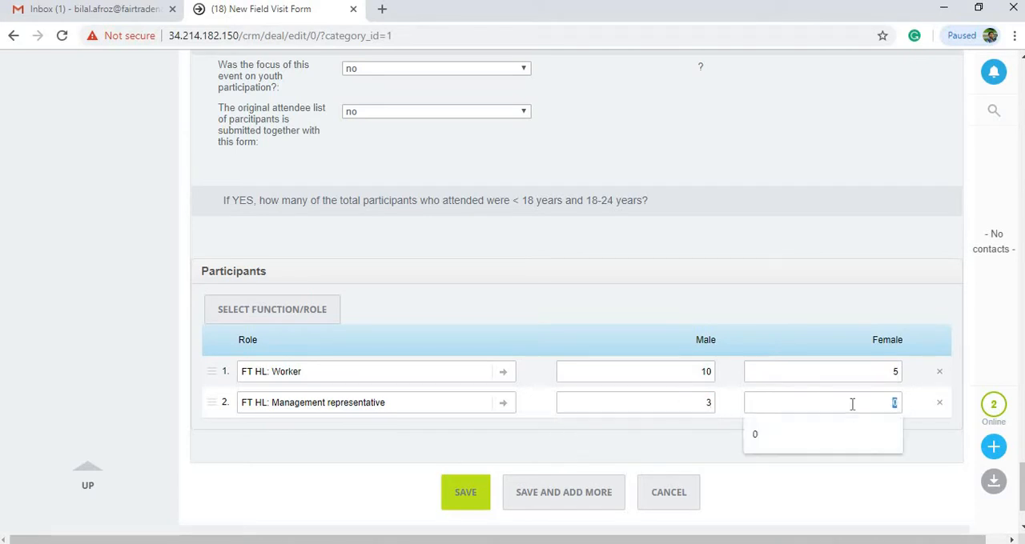
{"action": "left_click", "coordinate": [484, 461]}
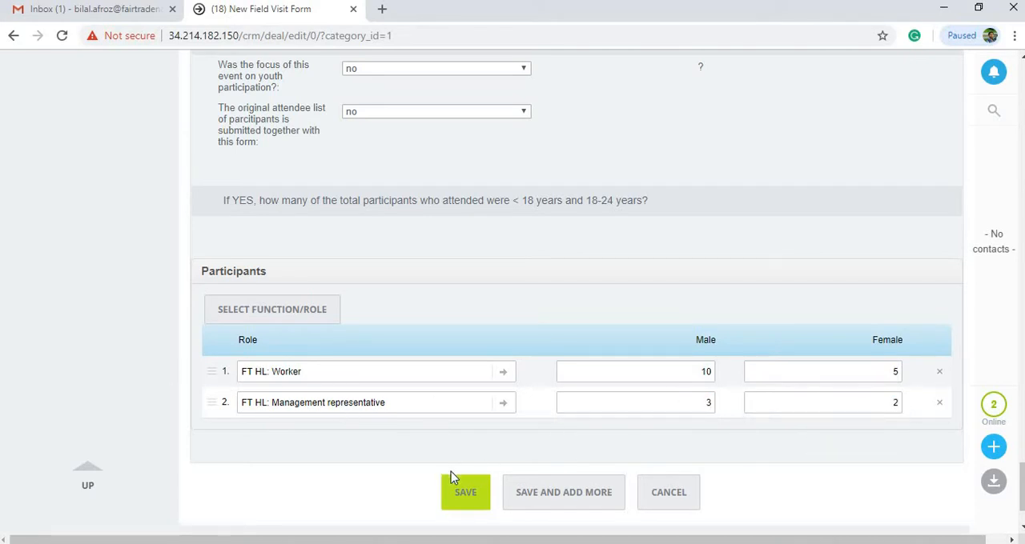
Save the field visit form and send it to the reporting manager
{"action": "left_click", "coordinate": [466, 493]}
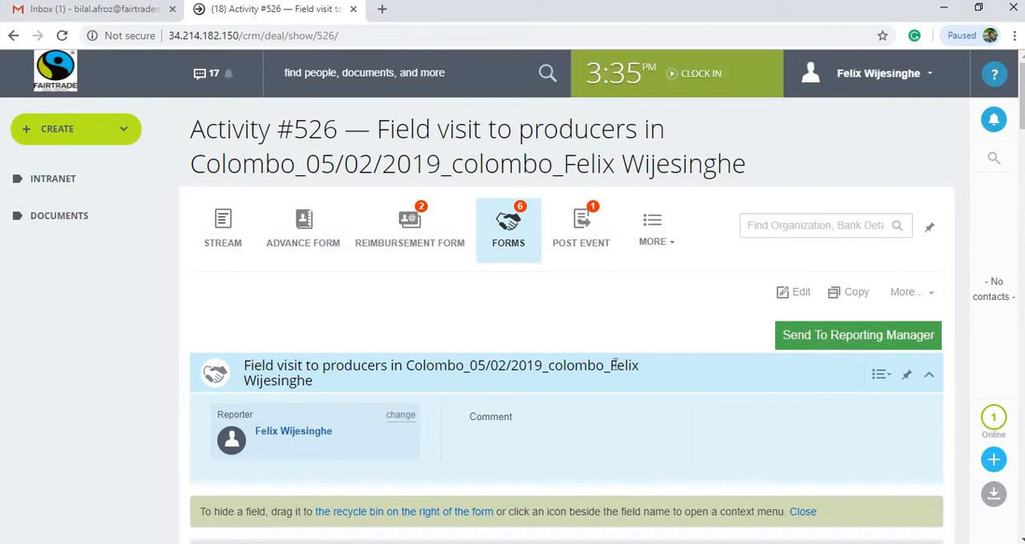
{"action": "scroll", "coordinate": [805, 316], "scroll_direction": "down", "scroll_amount": 9}
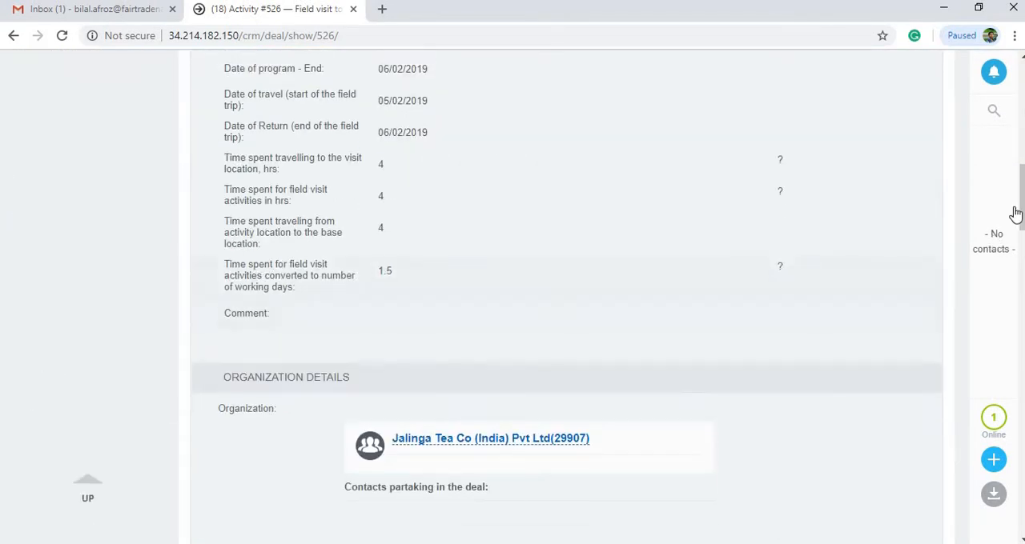
{"action": "left_click_drag", "start_coordinate": [1022, 205], "coordinate": [1022, 114]}
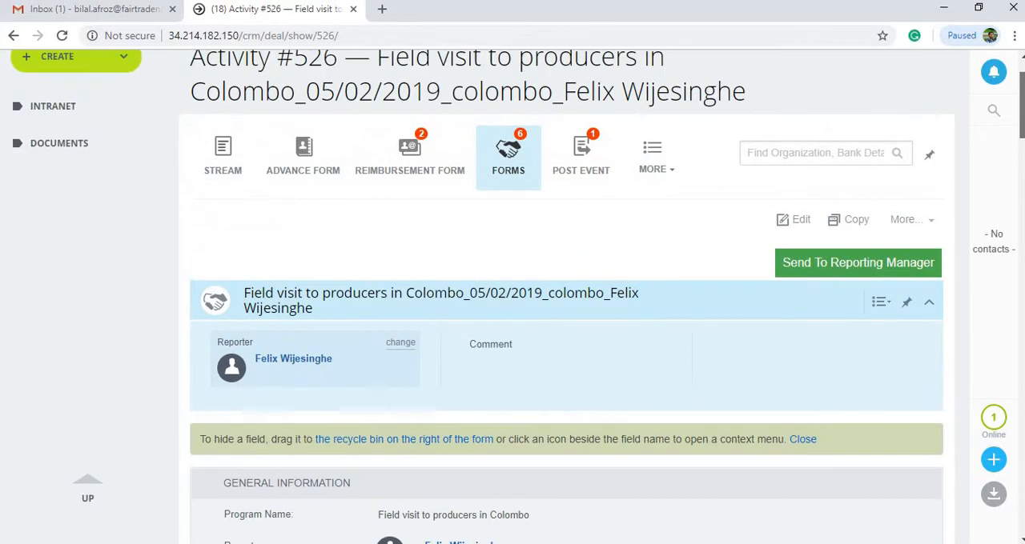
{"action": "left_click", "coordinate": [799, 265]}
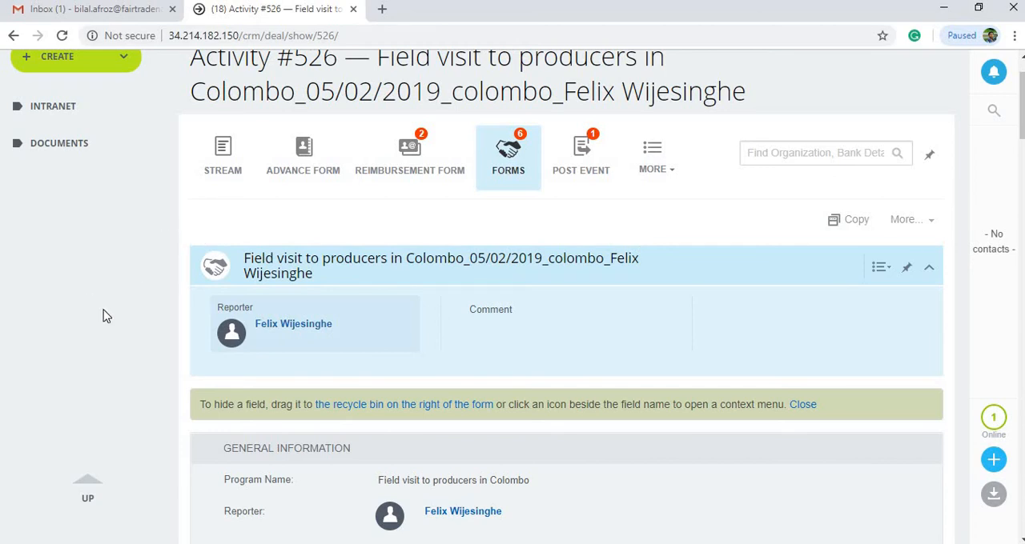
{"action": "scroll", "coordinate": [112, 332], "scroll_direction": "up", "scroll_amount": 1}
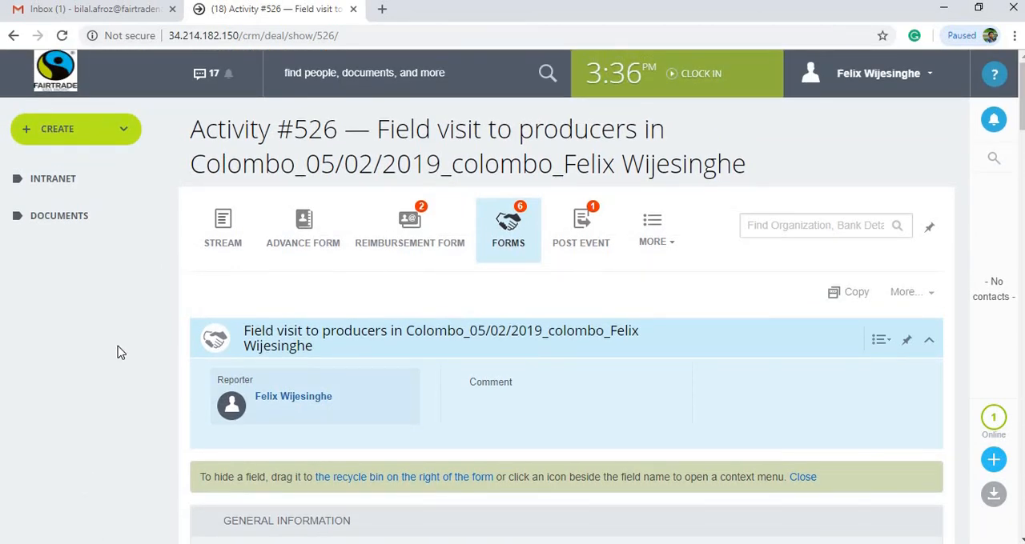